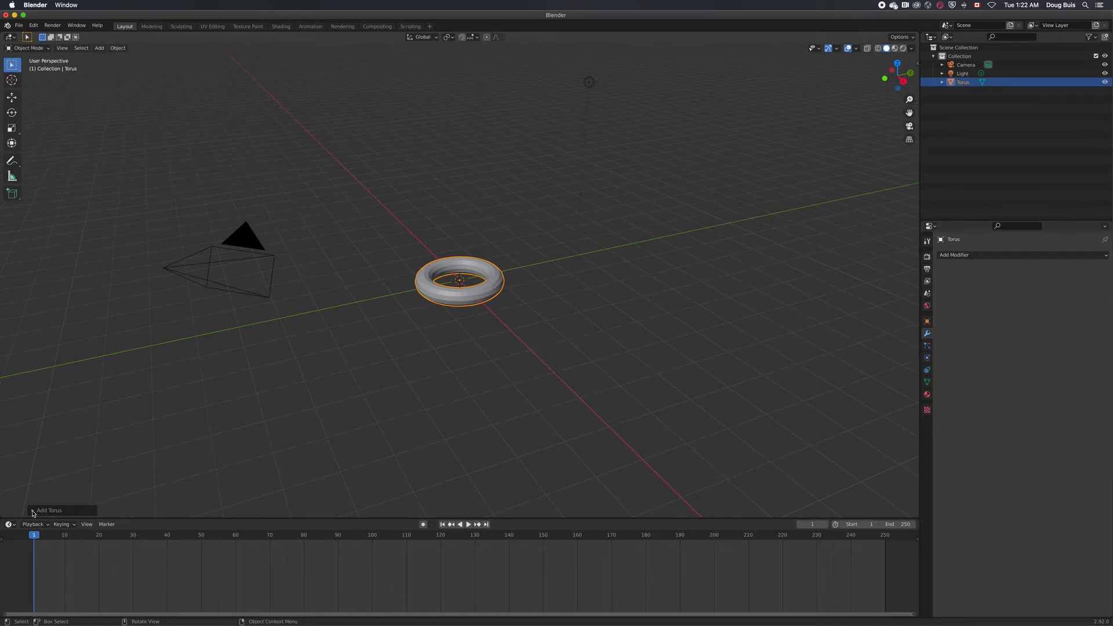
Set the new torus to 31 major and 10 minor segments, with a 0.94 m major radius and 0.35 m minor radius.
click(33, 511)
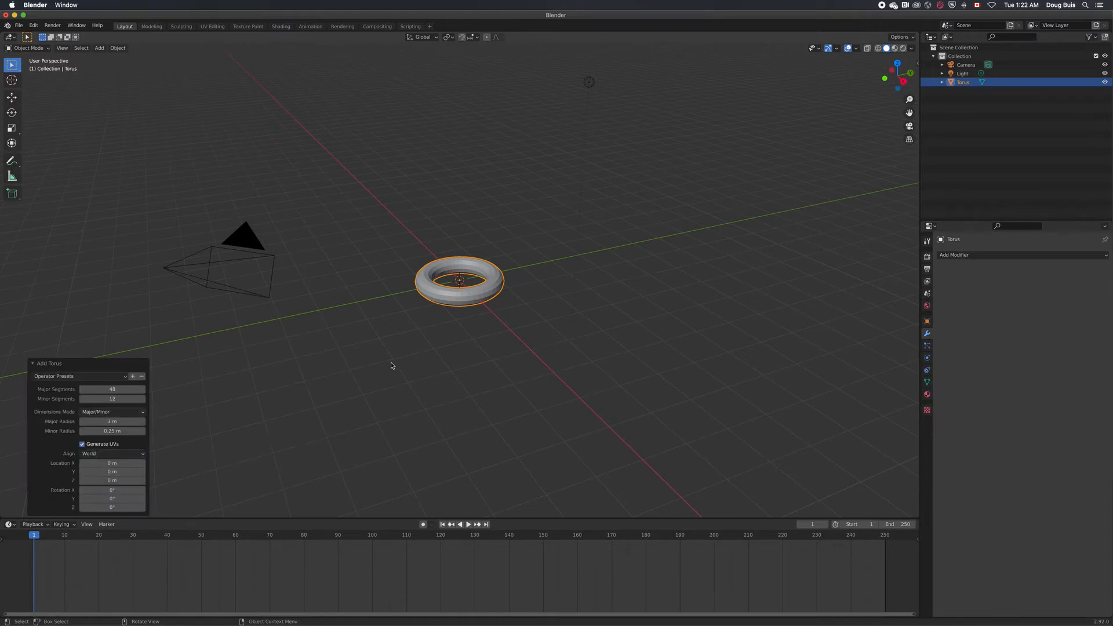
scroll(437, 377, up, 4)
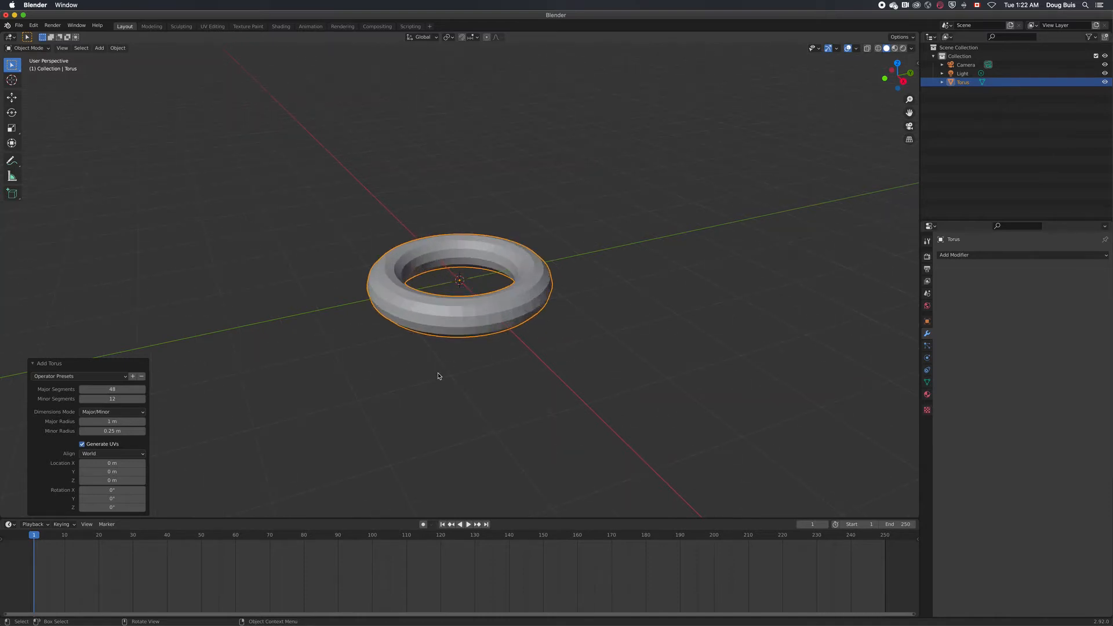
scroll(438, 376, up, 3)
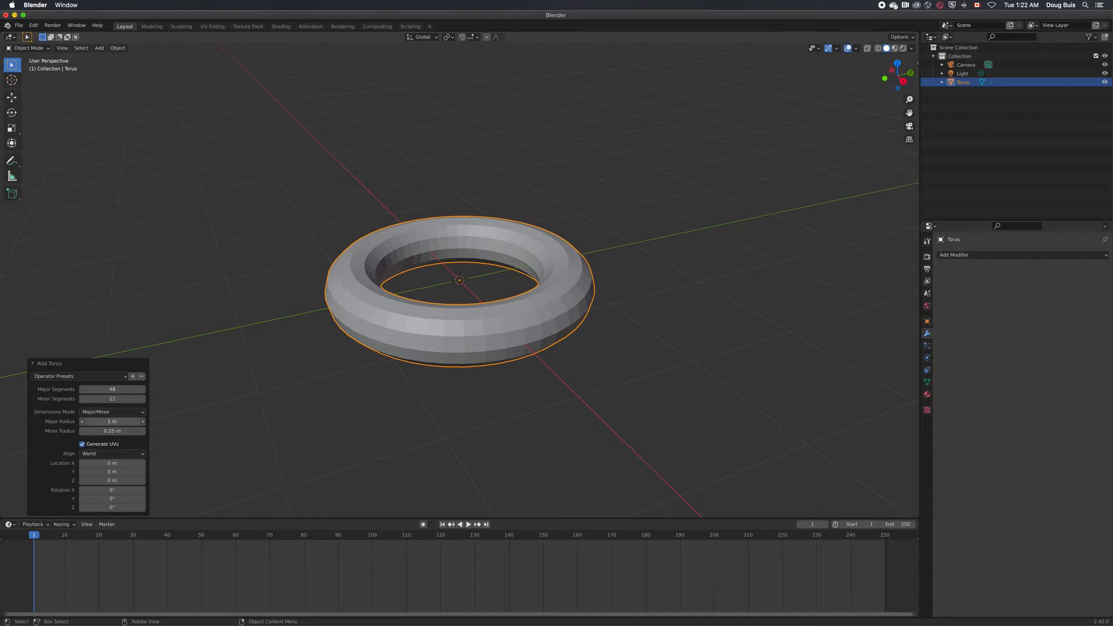
mouse_move(112, 422)
mouse_down()
mouse_move(136, 422)
mouse_move(112, 422)
mouse_move(127, 430)
mouse_up()
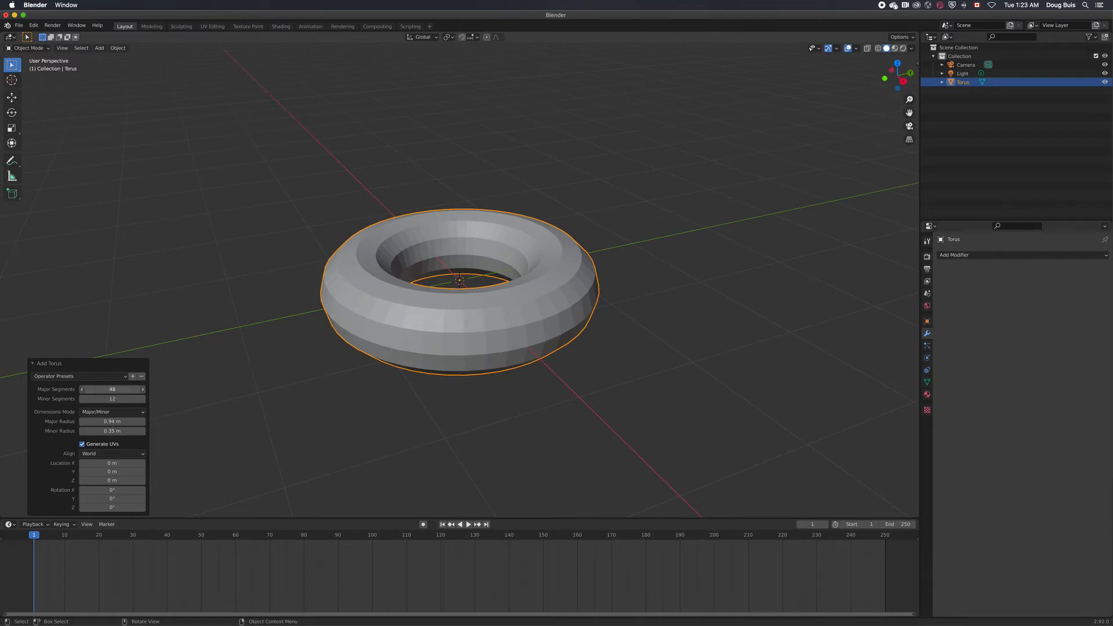
drag(112, 390, 92, 389)
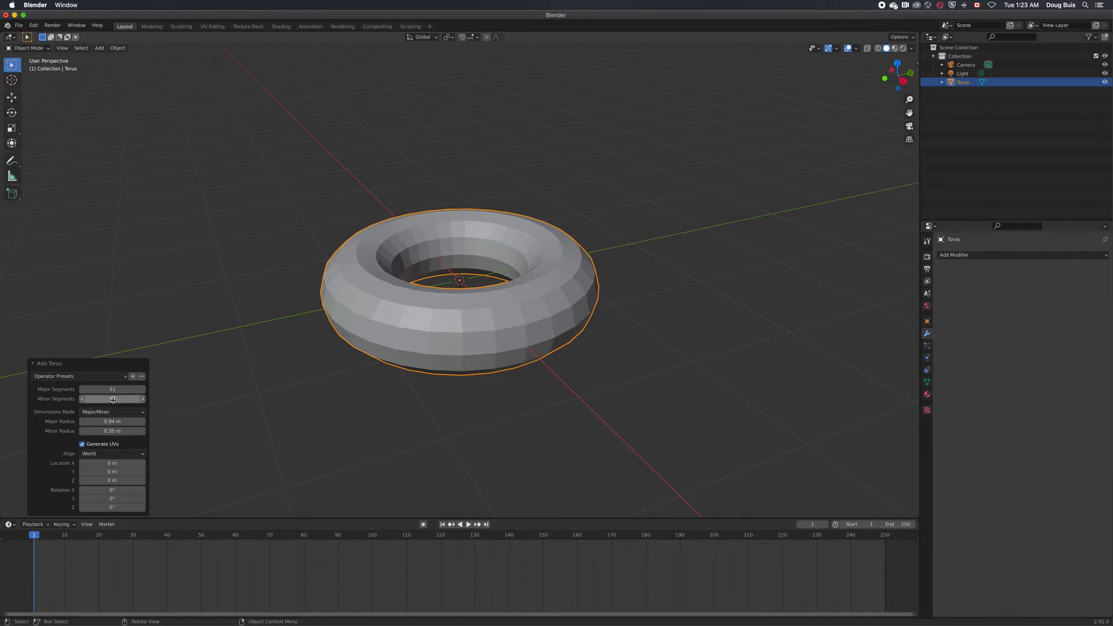
drag(112, 399, 110, 399)
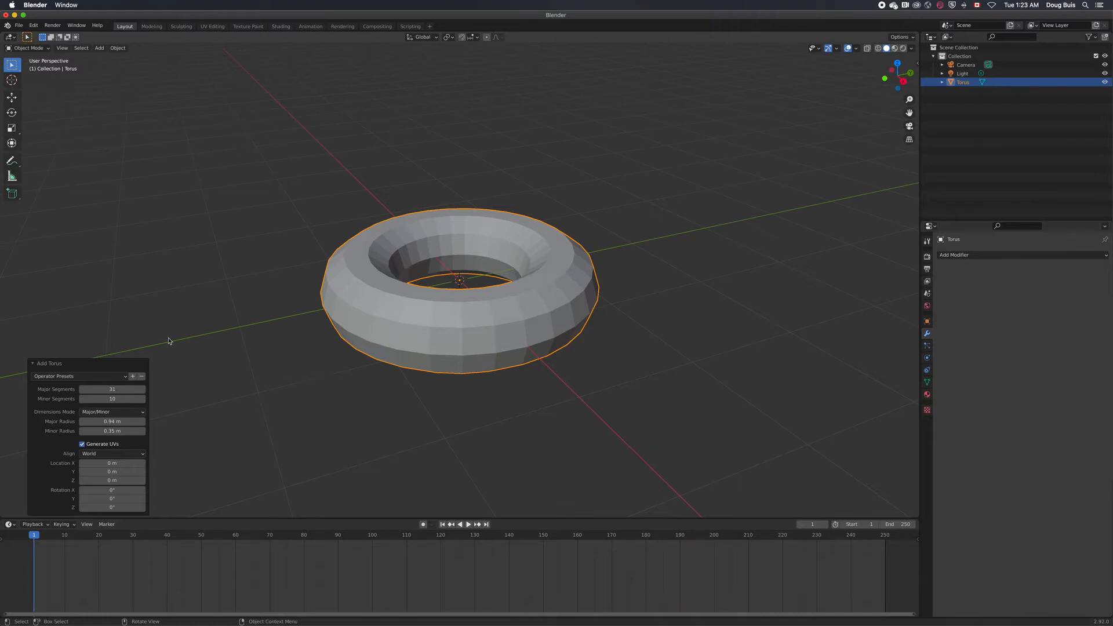
click(198, 380)
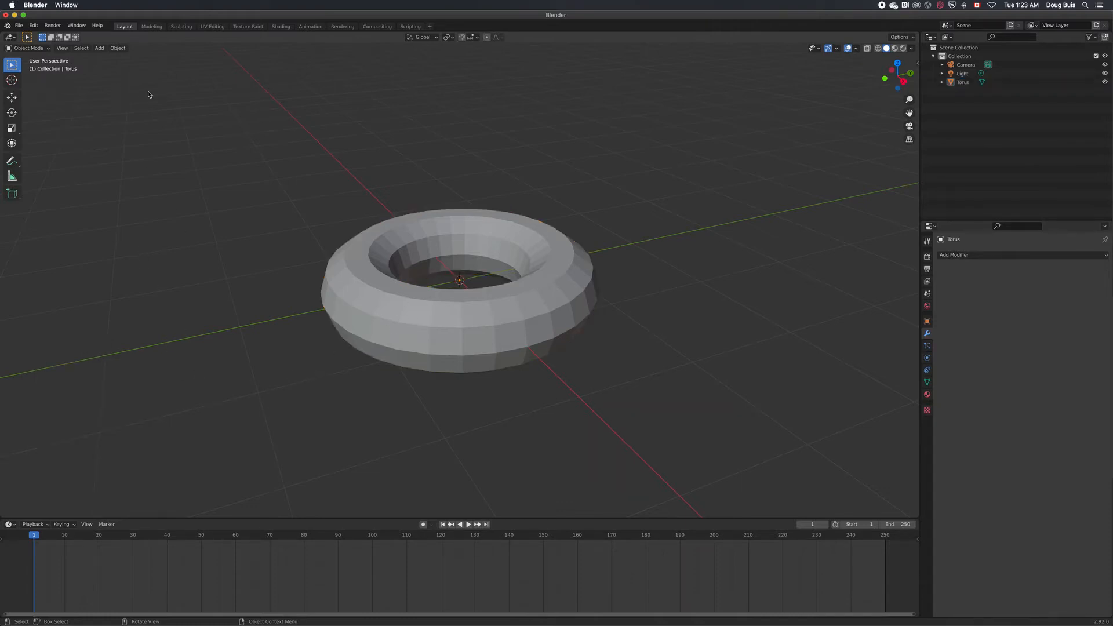
Put the torus in Edit Mode and deselect all of its vertices.
click(48, 50)
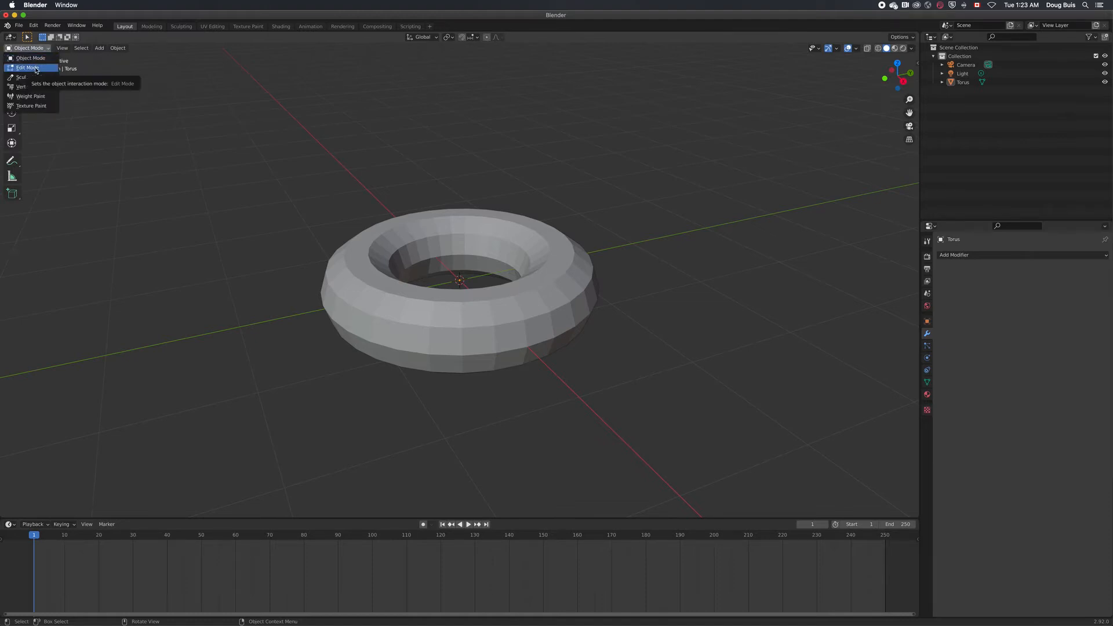
click(33, 68)
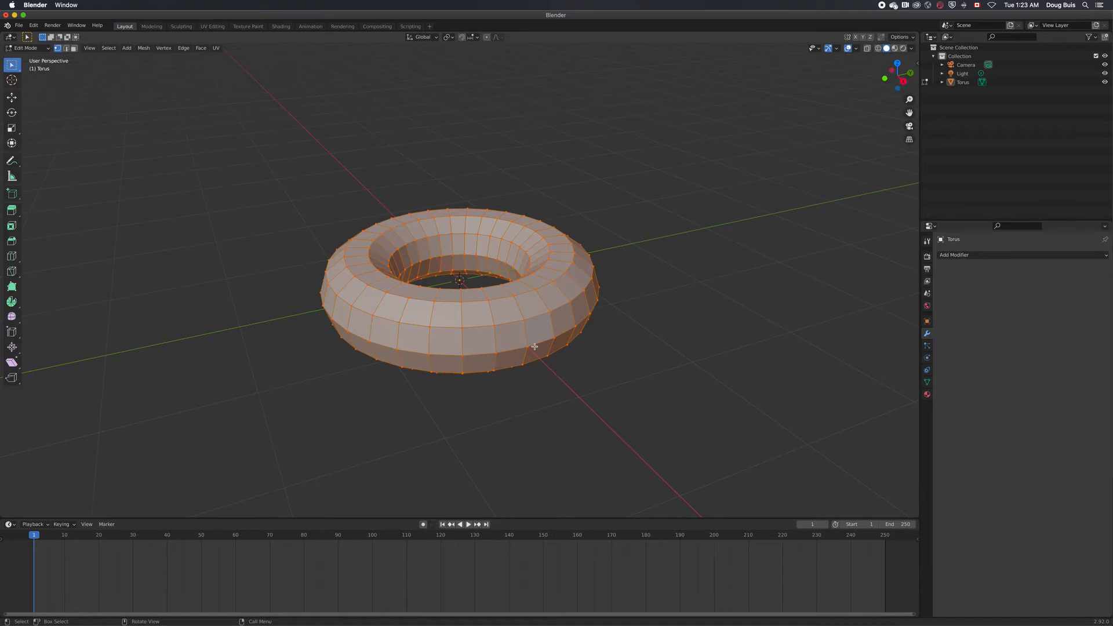
key(alt+a)
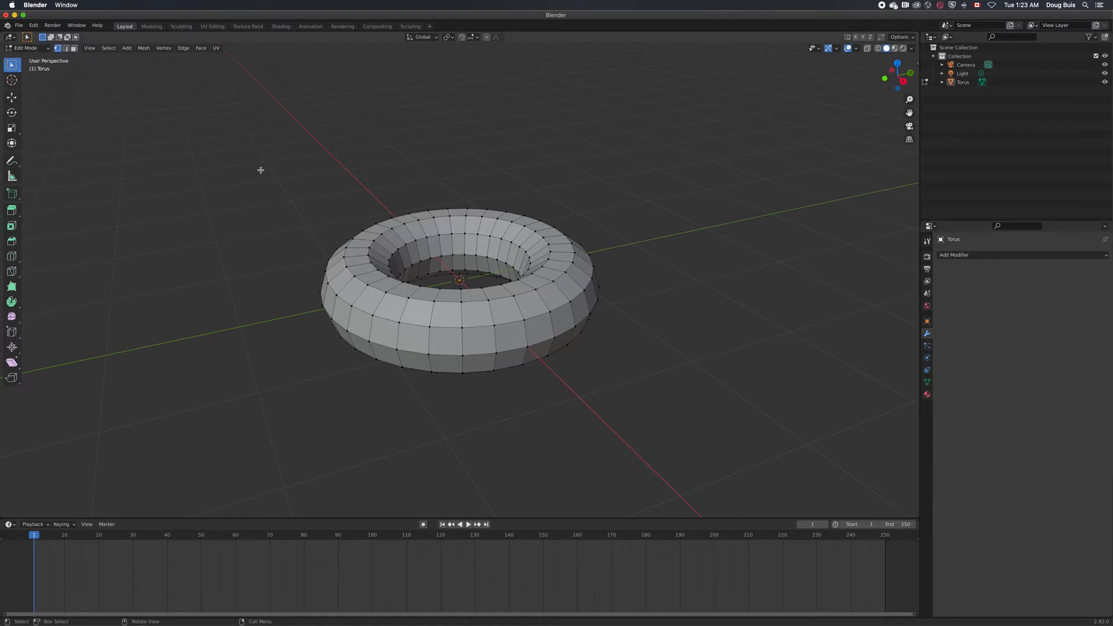
Return to Object Mode and raise the torus about 0.37 m along the Z axis.
click(48, 49)
click(41, 58)
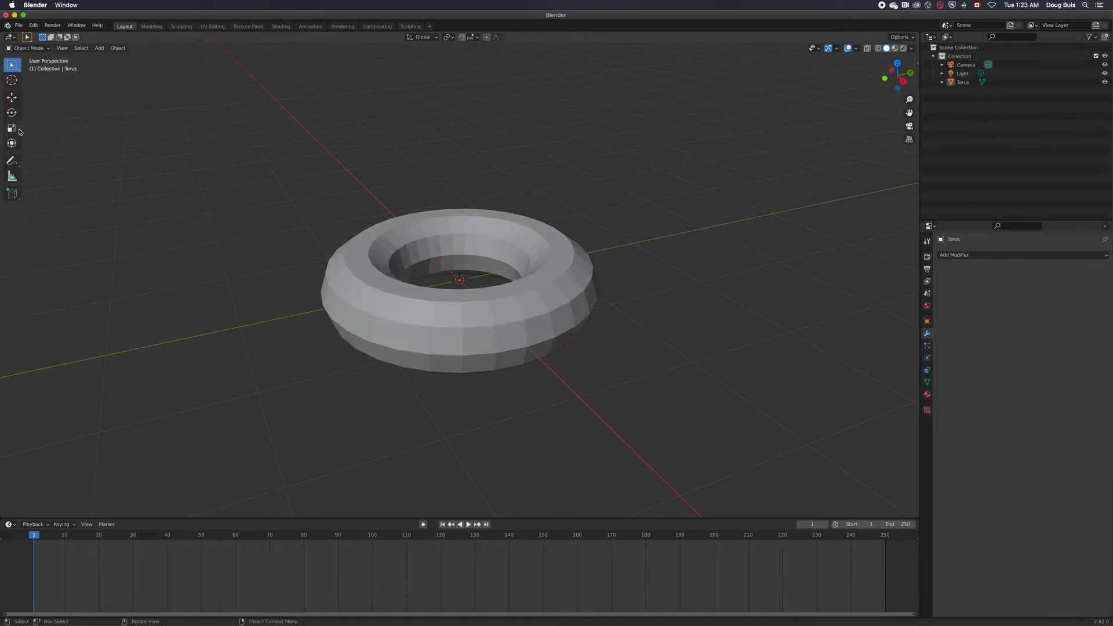
click(11, 97)
click(460, 255)
drag(460, 255, 460, 219)
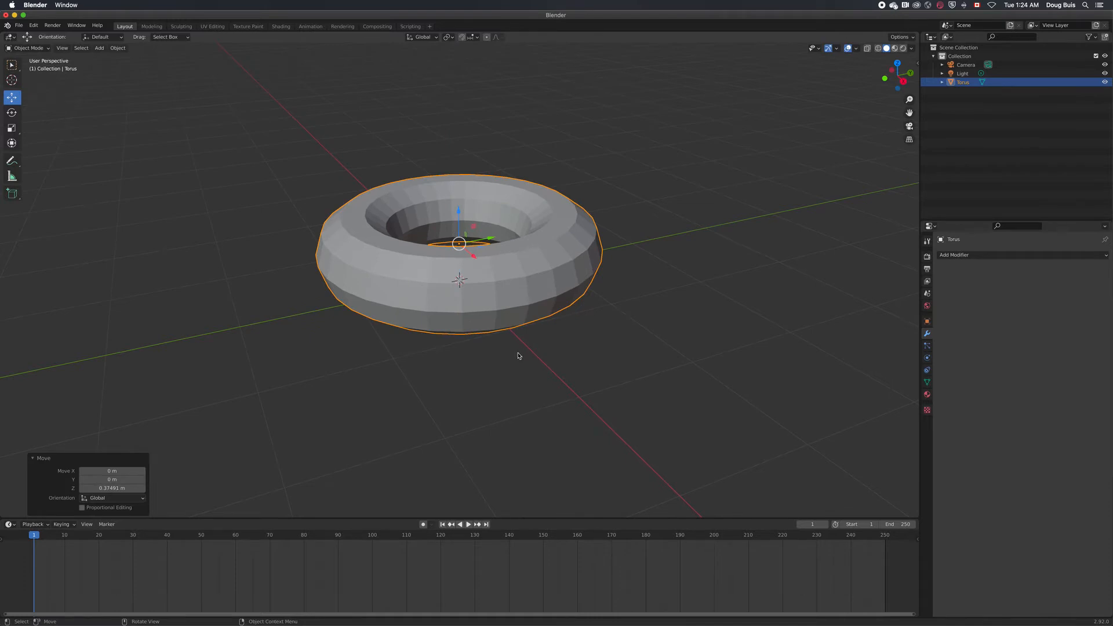
In Edit Mode, lower a single vertex on the torus's upper front about 0.056 m along Z.
click(50, 51)
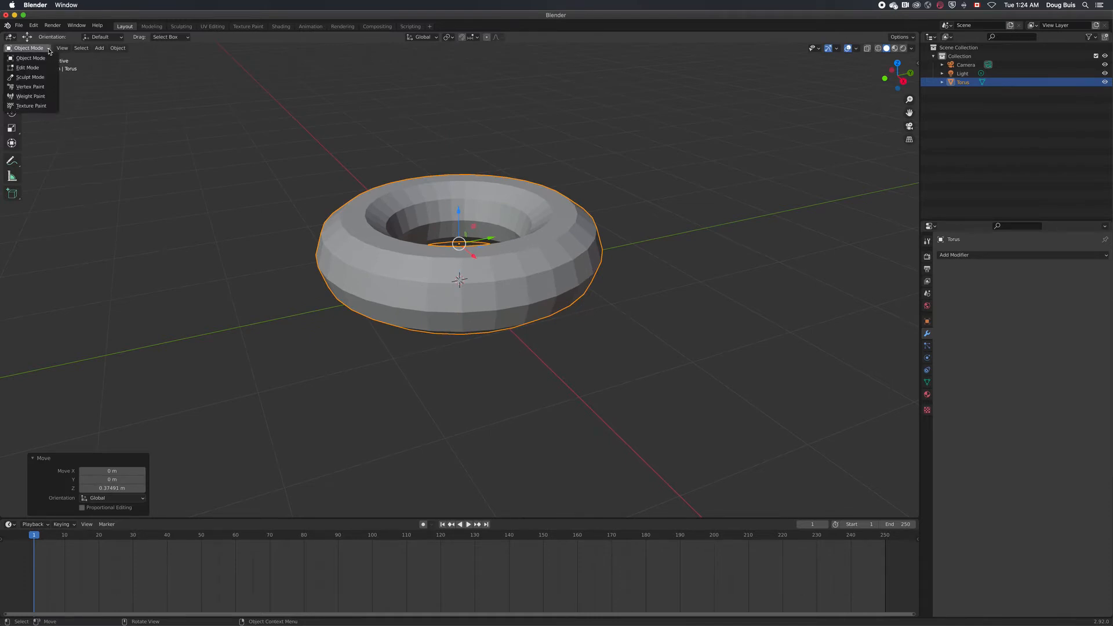
click(37, 66)
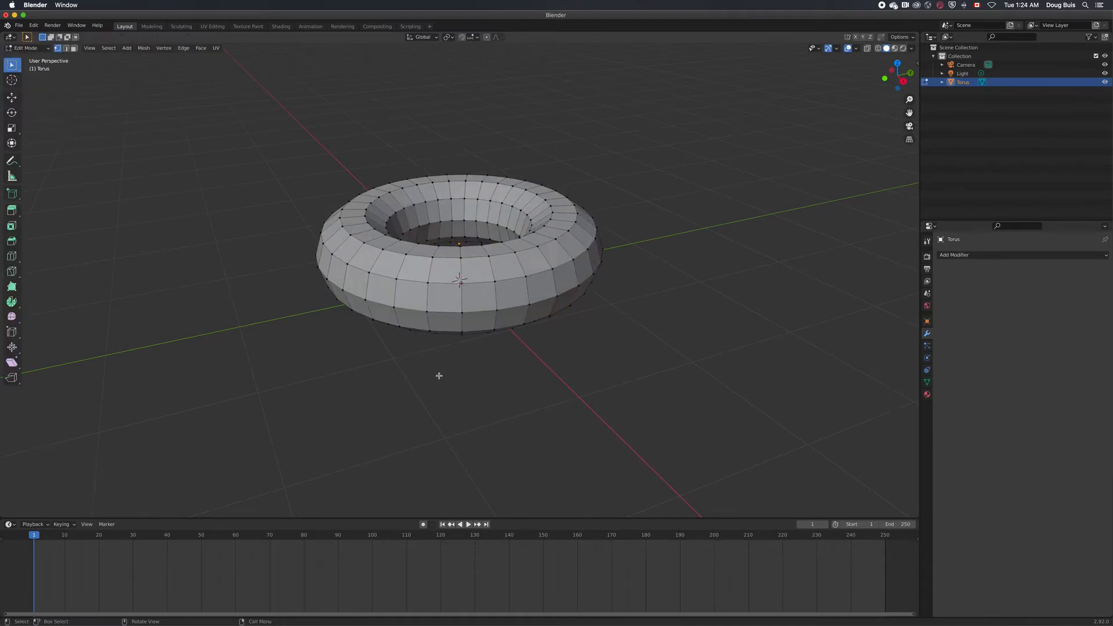
scroll(450, 374, up, 4)
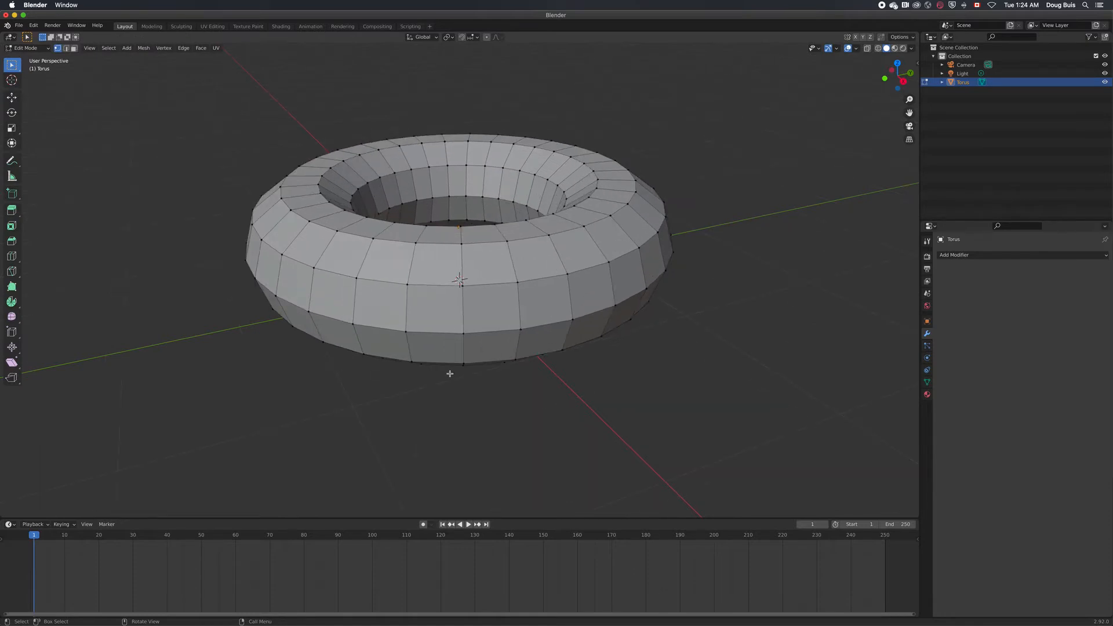
middle_drag(574, 433, 544, 449)
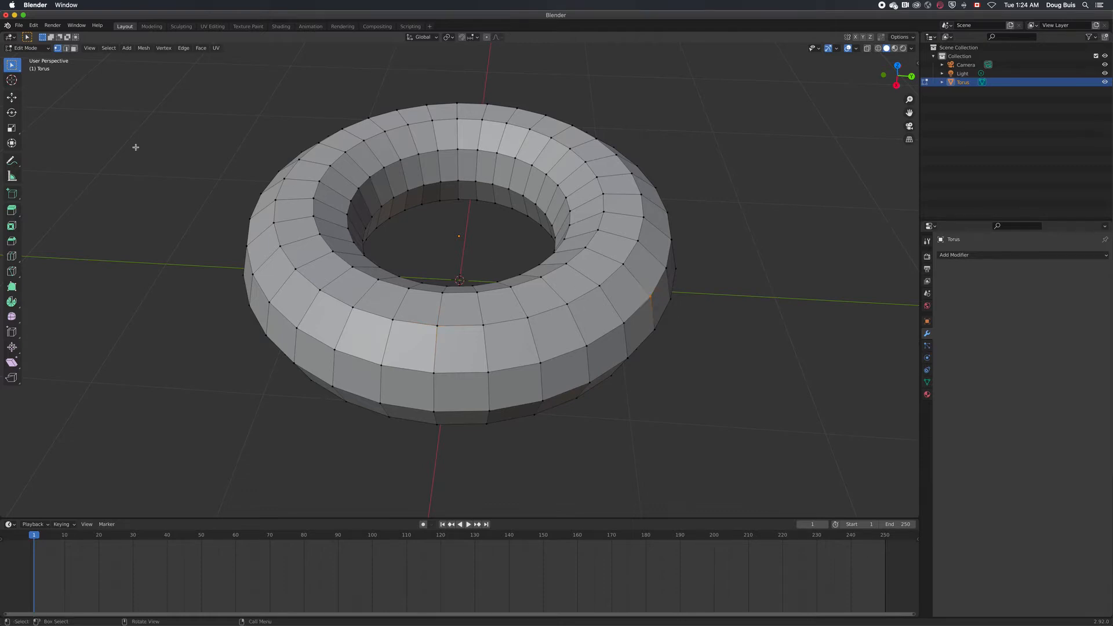
click(11, 98)
drag(682, 297, 672, 298)
click(528, 317)
drag(529, 294, 529, 302)
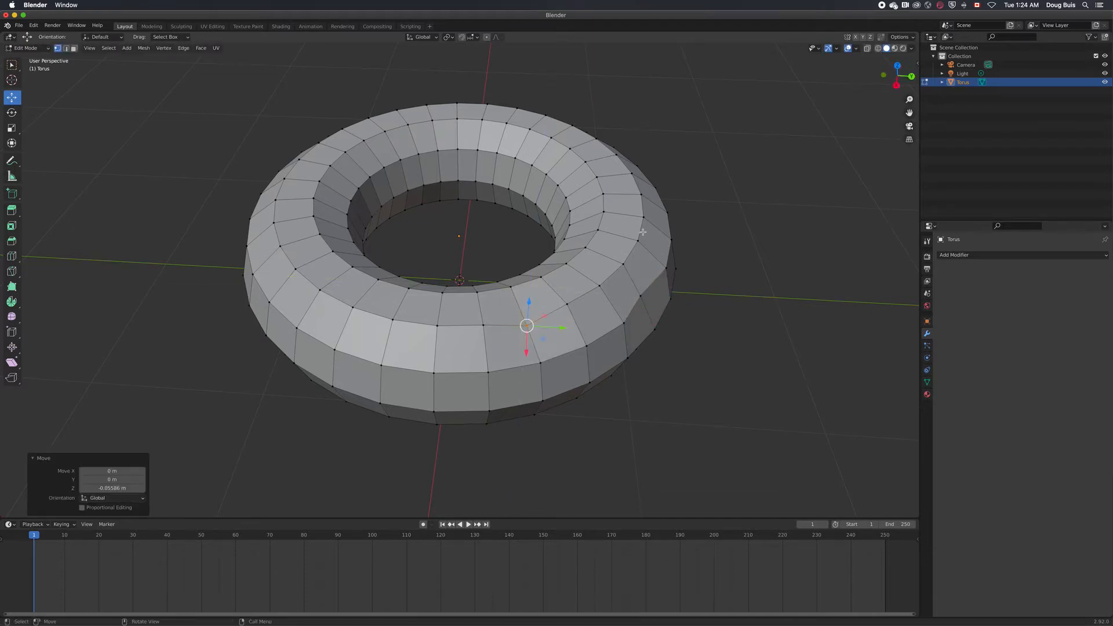
Lower a vertex group on the torus's right side about 0.073 m and one on its left about 0.064 m along Z.
drag(643, 232, 600, 276)
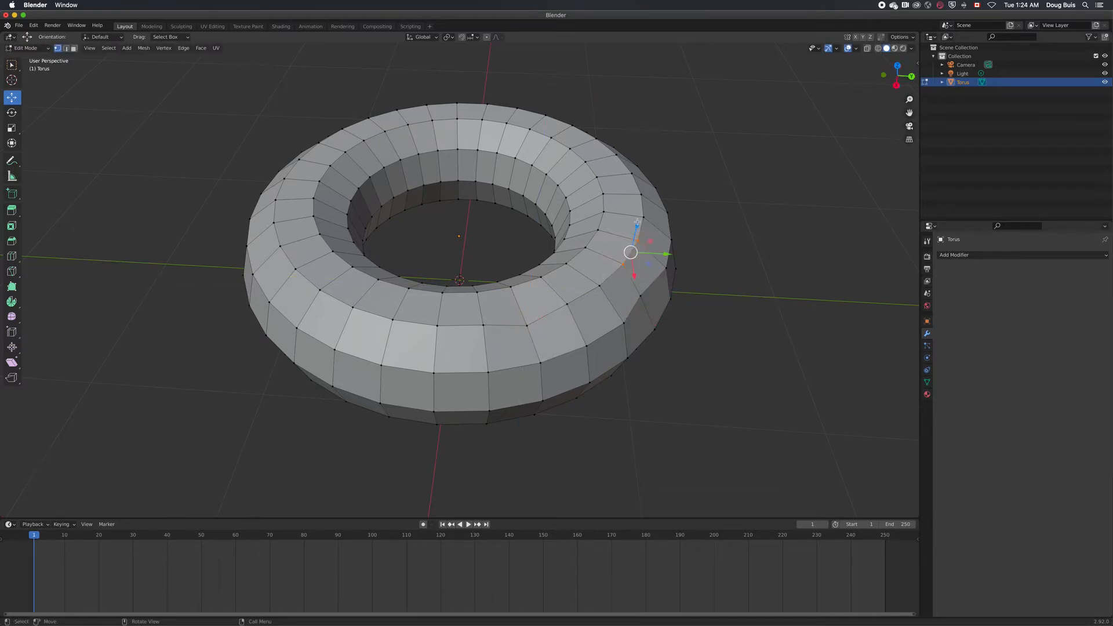
drag(637, 224, 636, 234)
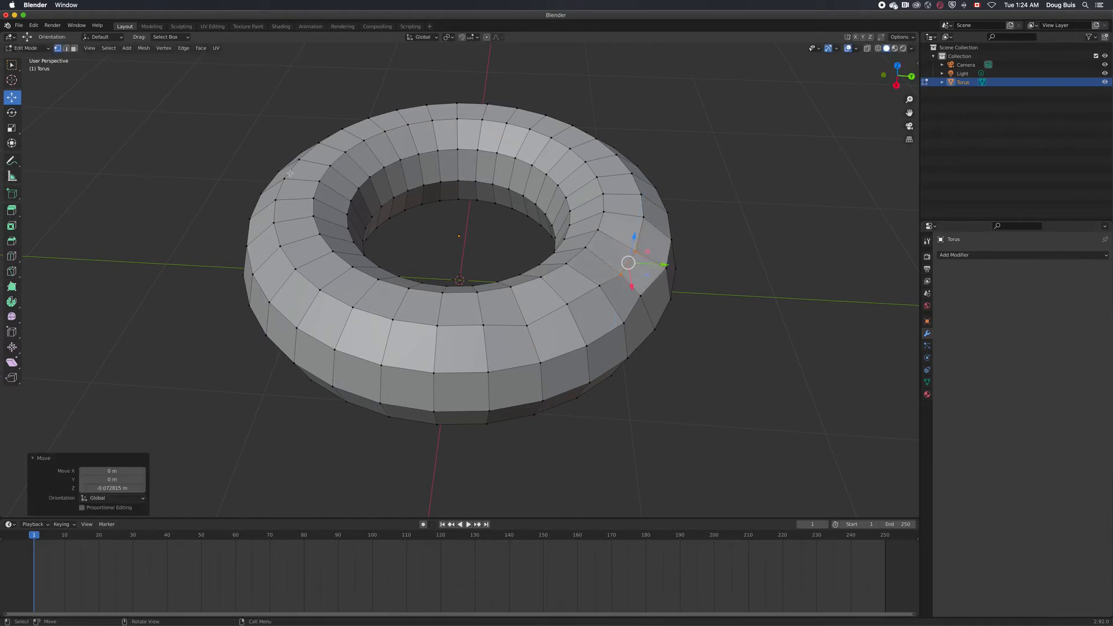
drag(312, 173, 339, 243)
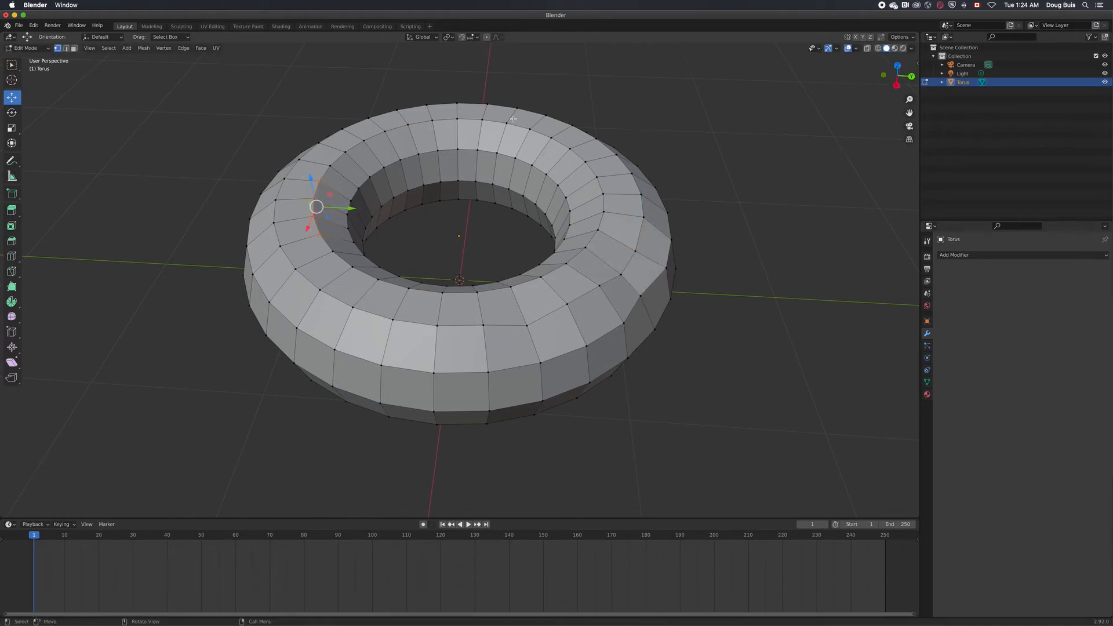
drag(312, 172, 312, 178)
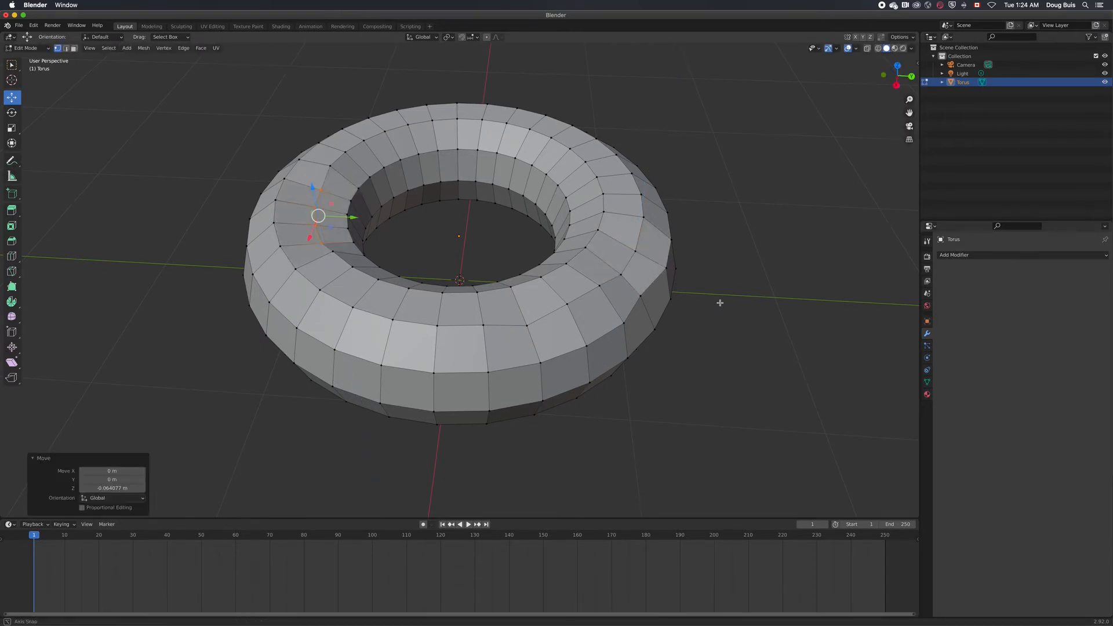
Move three neighbouring vertices on the torus's outer upper edge freely, about 0.04 m along X.
middle_drag(521, 255, 640, 253)
drag(637, 261, 537, 308)
key(g)
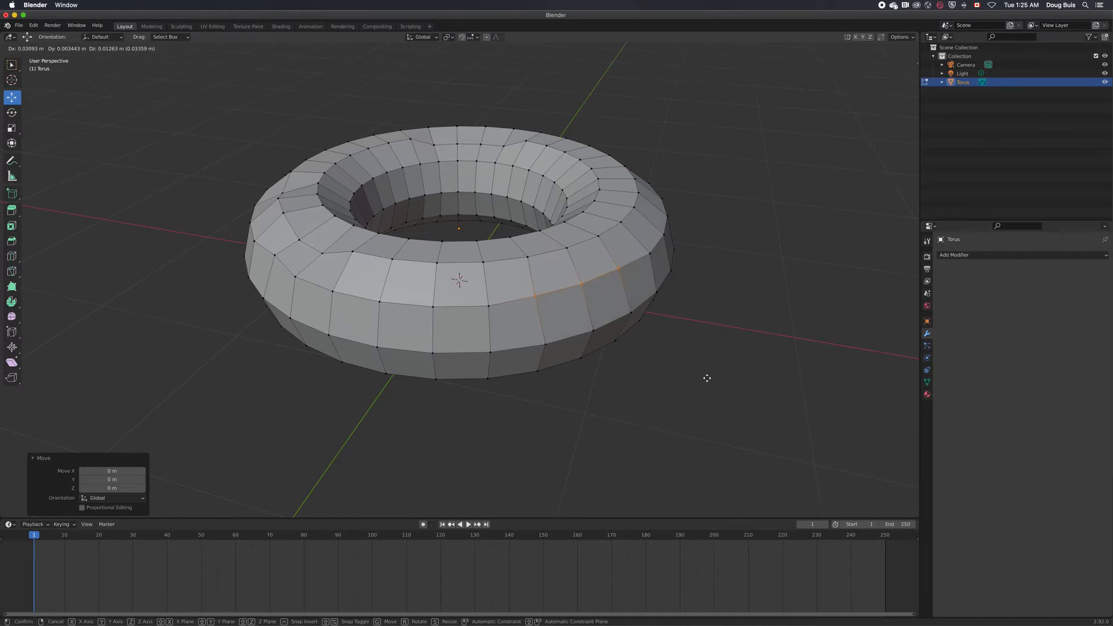
click(704, 378)
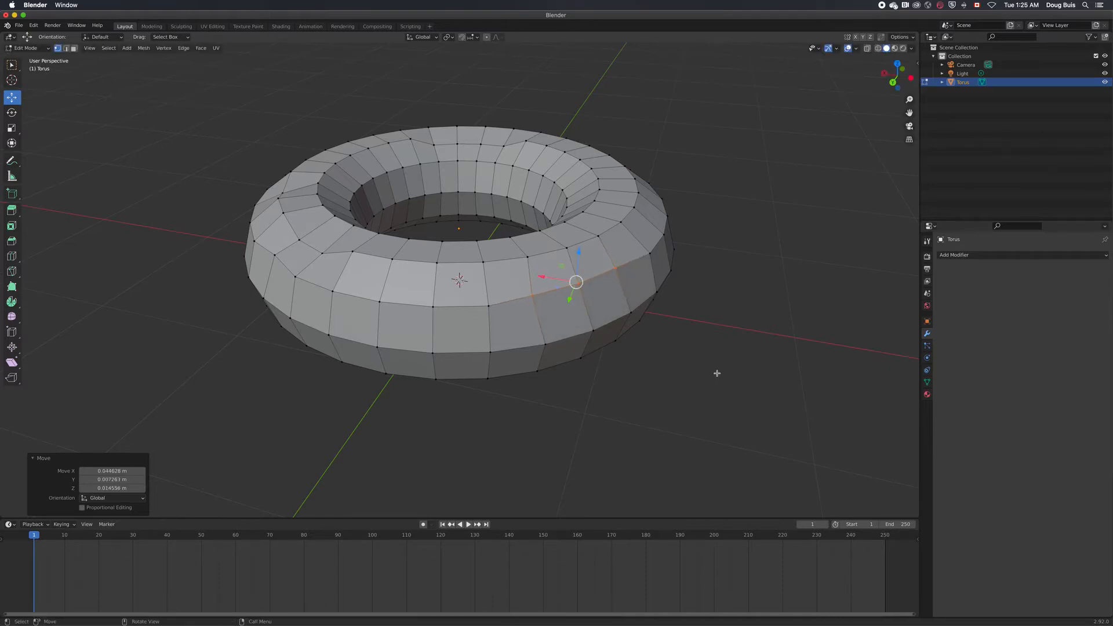
Select a small patch of vertices on the torus's top surface and shift it slightly by free movement.
middle_drag(793, 301, 631, 236)
drag(639, 229, 569, 311)
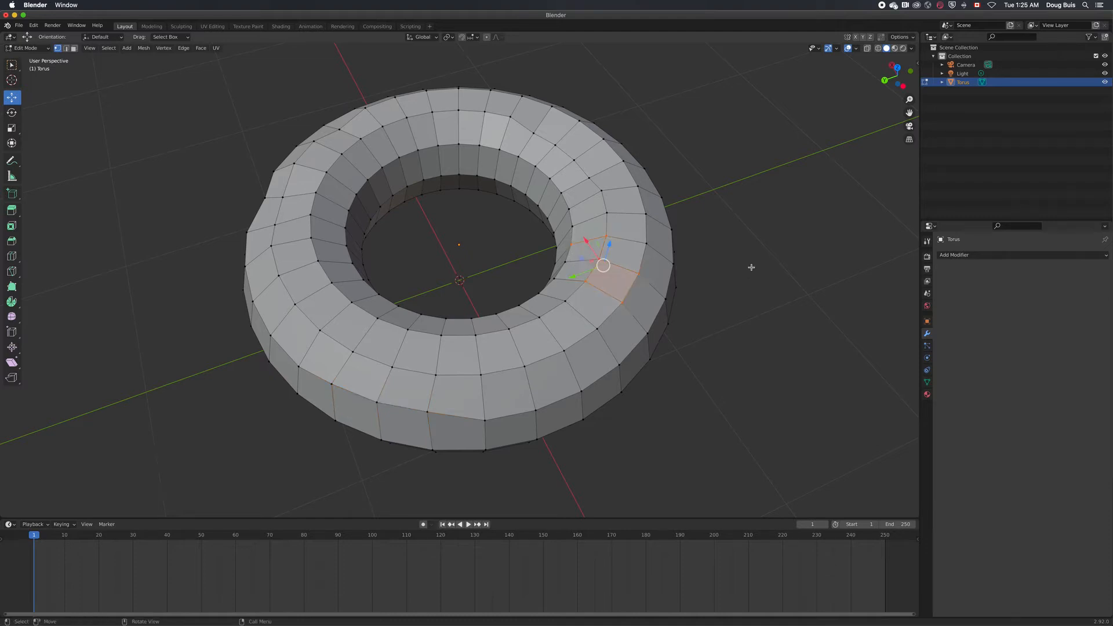
key(g)
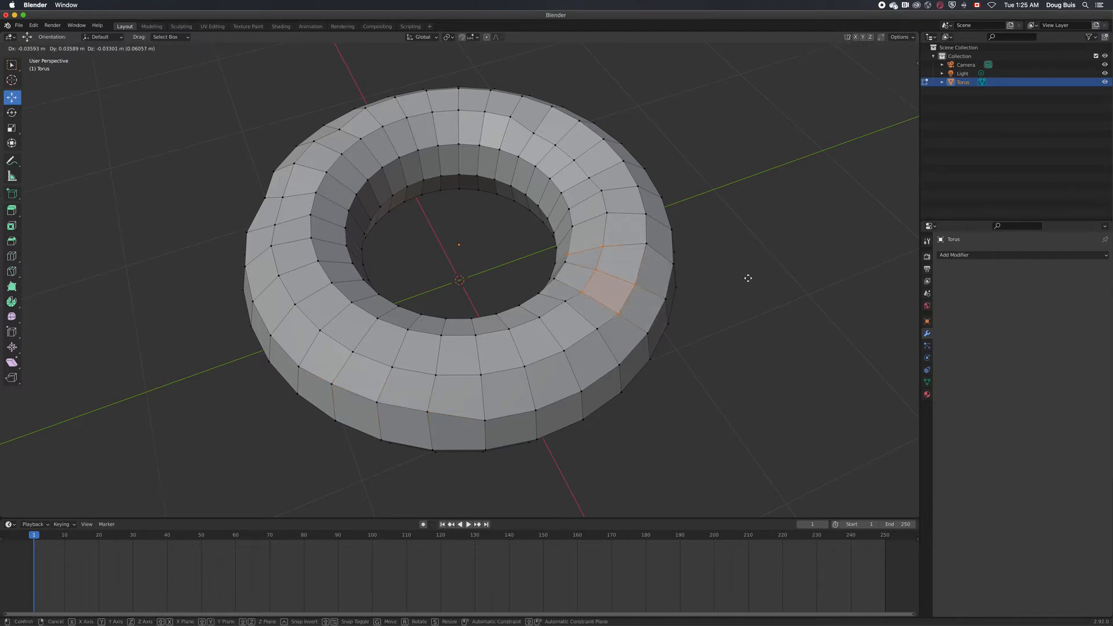
click(750, 273)
Select a patch of faces on the torus's outer side and shift it slightly along the Y axis.
middle_drag(750, 273, 682, 184)
drag(682, 234, 489, 333)
shift+drag(646, 335, 541, 376)
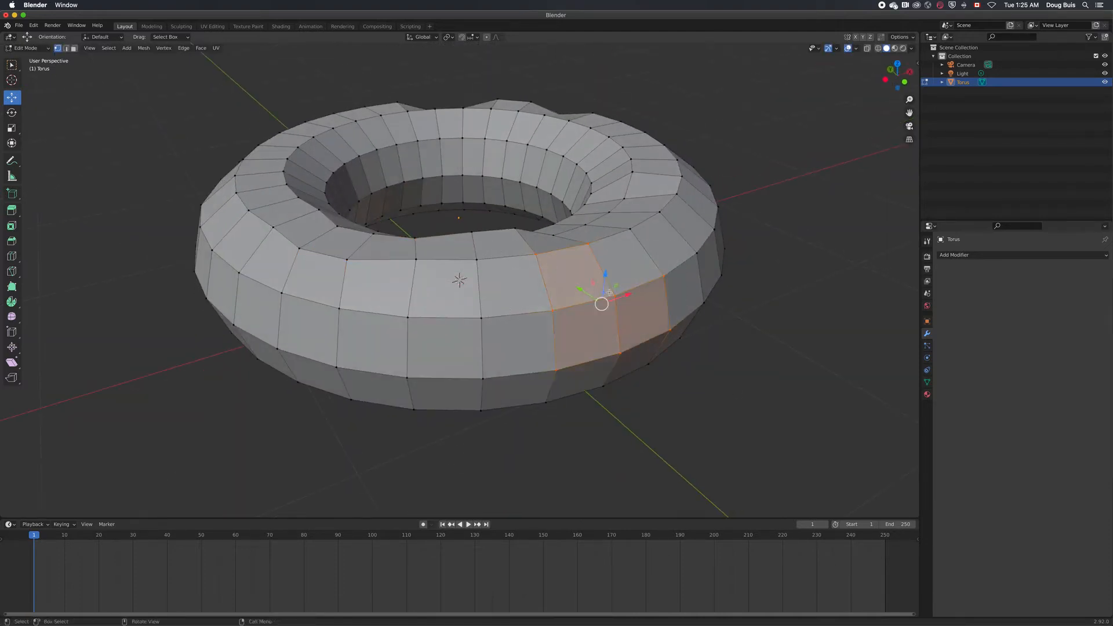
drag(581, 292, 575, 289)
Select vertices on the inner wall of the torus hole and move them freely to make an irregular dent.
middle_drag(575, 290, 499, 371)
drag(376, 119, 458, 160)
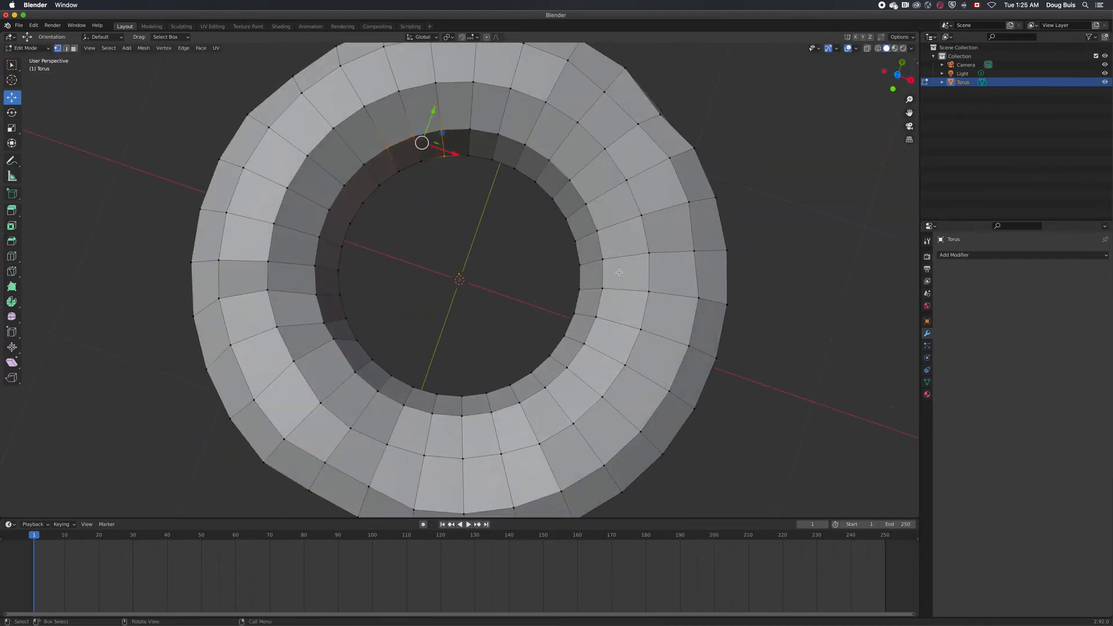
key(g)
click(579, 263)
middle_drag(814, 306, 835, 246)
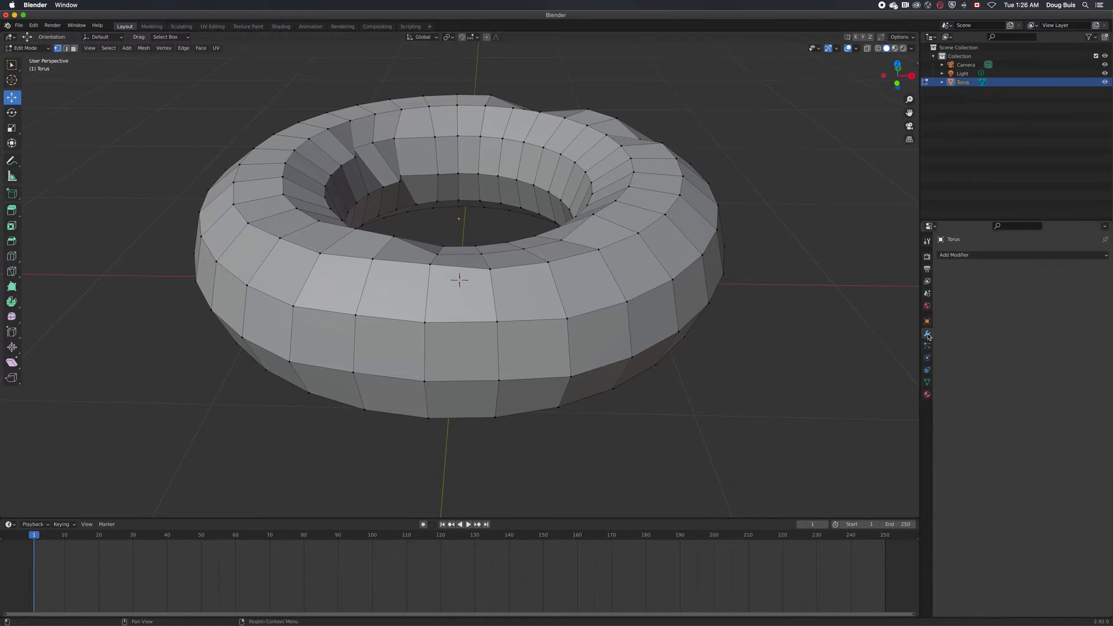
Add a Subdivision Surface modifier to the torus with a viewport level of 2 and a quality of 6.
click(966, 255)
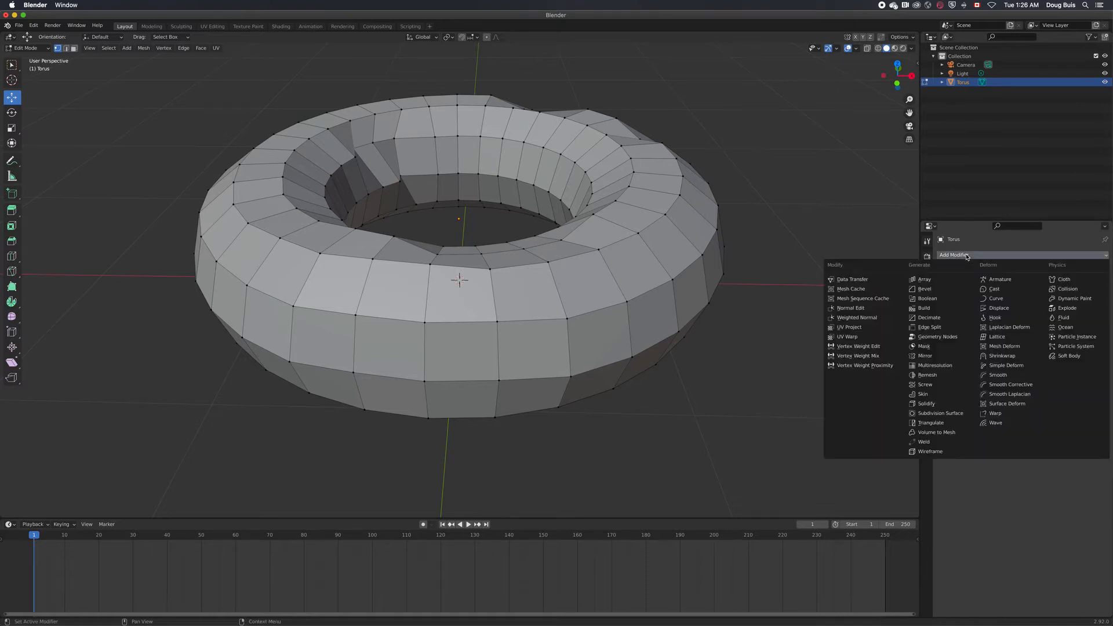
click(956, 416)
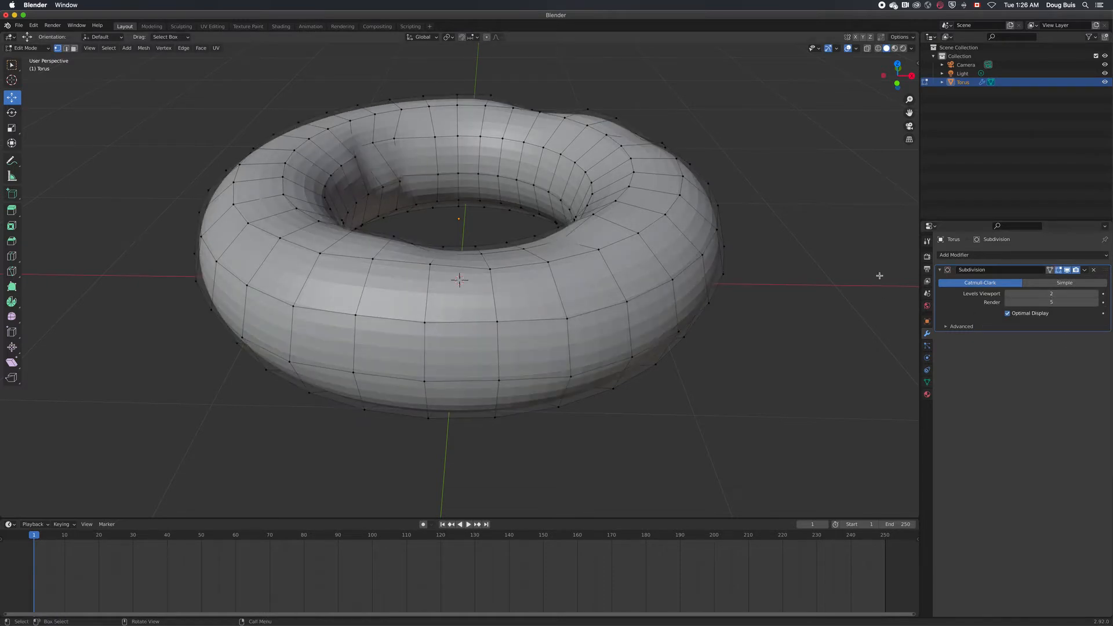
scroll(896, 290, down, 5)
scroll(880, 276, up, 1)
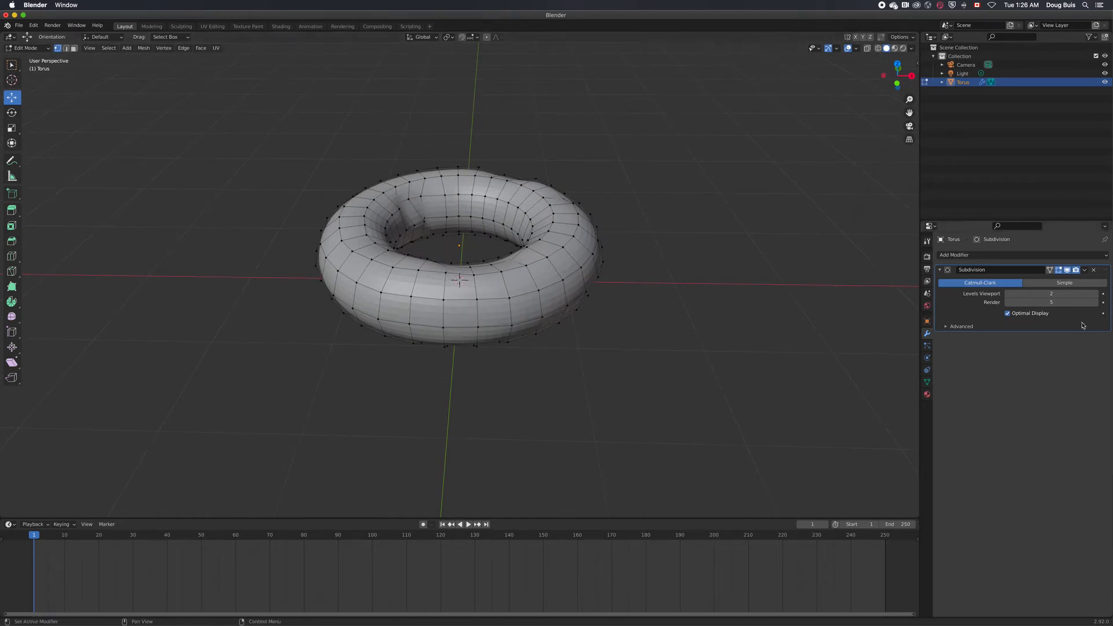
click(950, 327)
drag(1049, 351, 1062, 351)
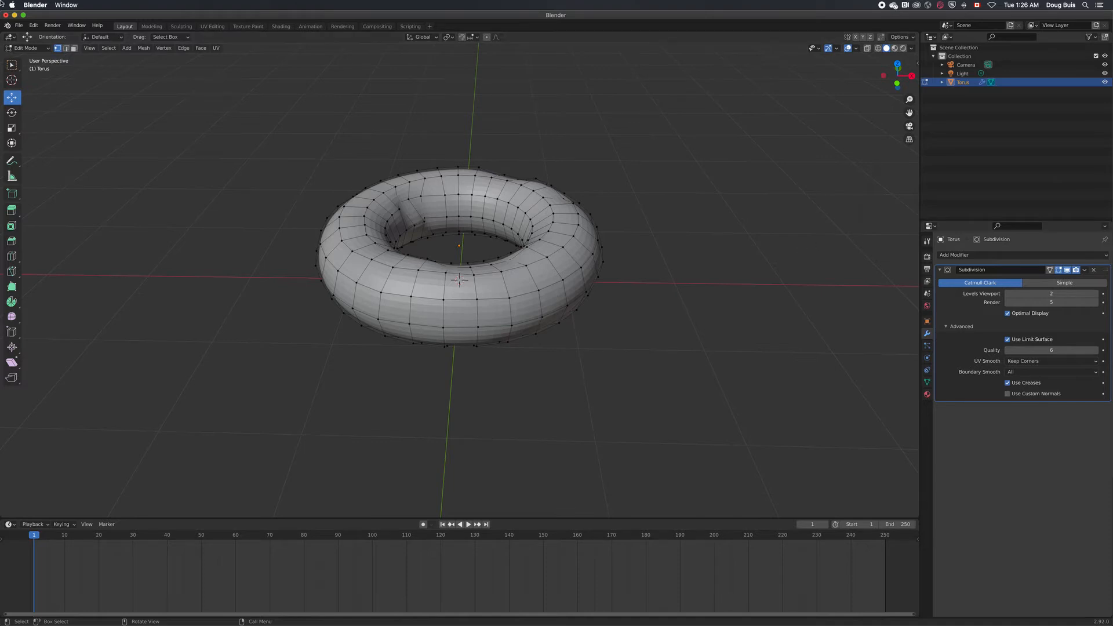
Return to Object Mode and set the Subdivision modifier's render level to 4.
click(48, 51)
click(24, 57)
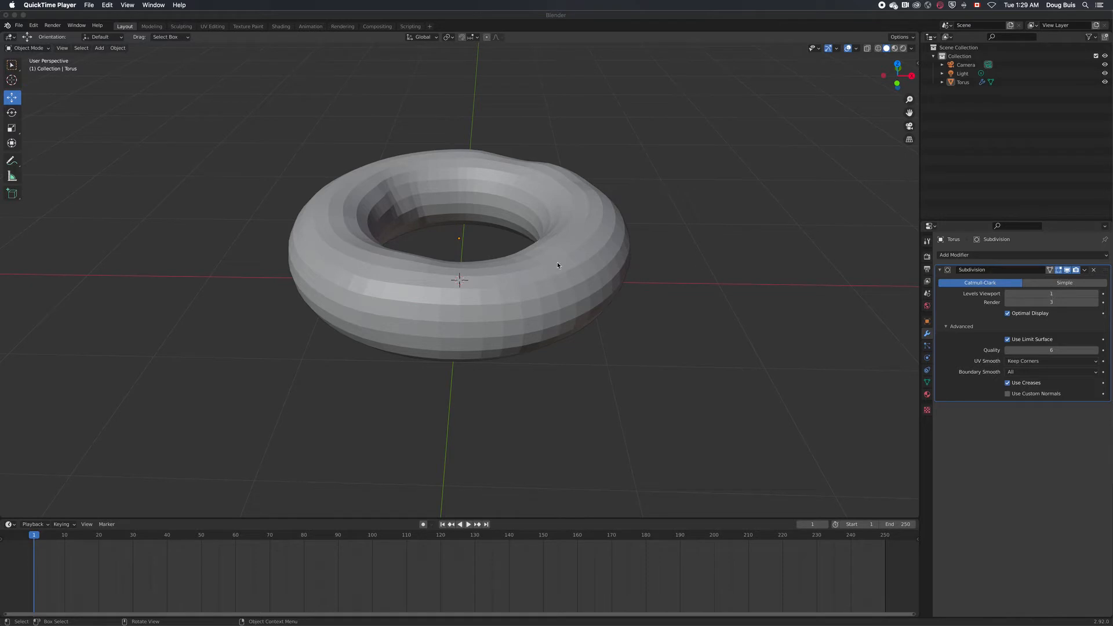
click(1095, 302)
click(1053, 305)
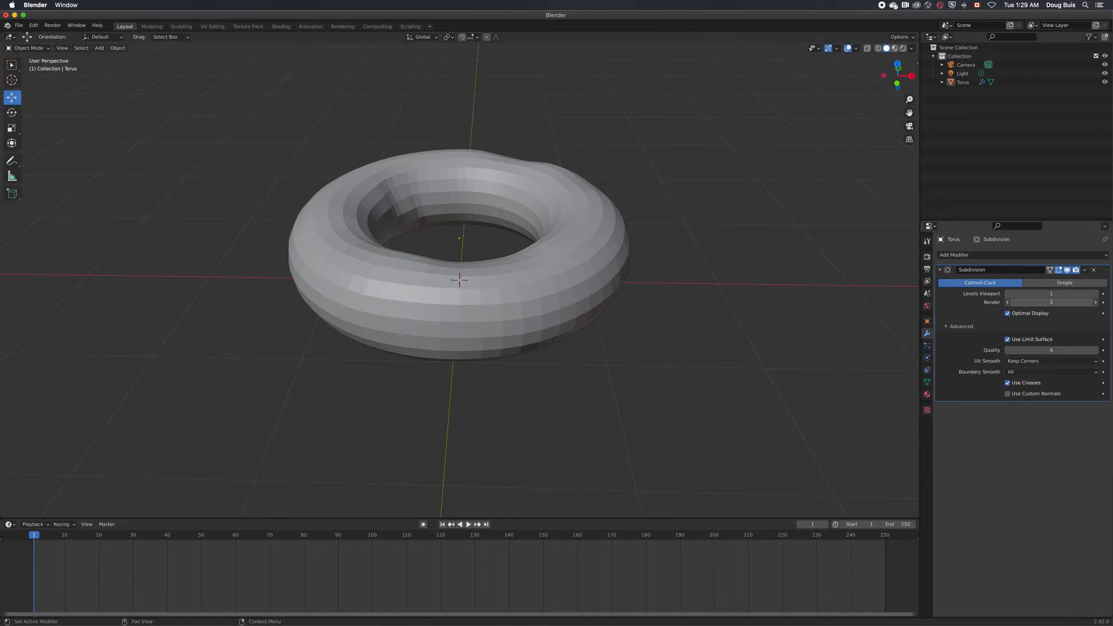
drag(1053, 303, 1070, 302)
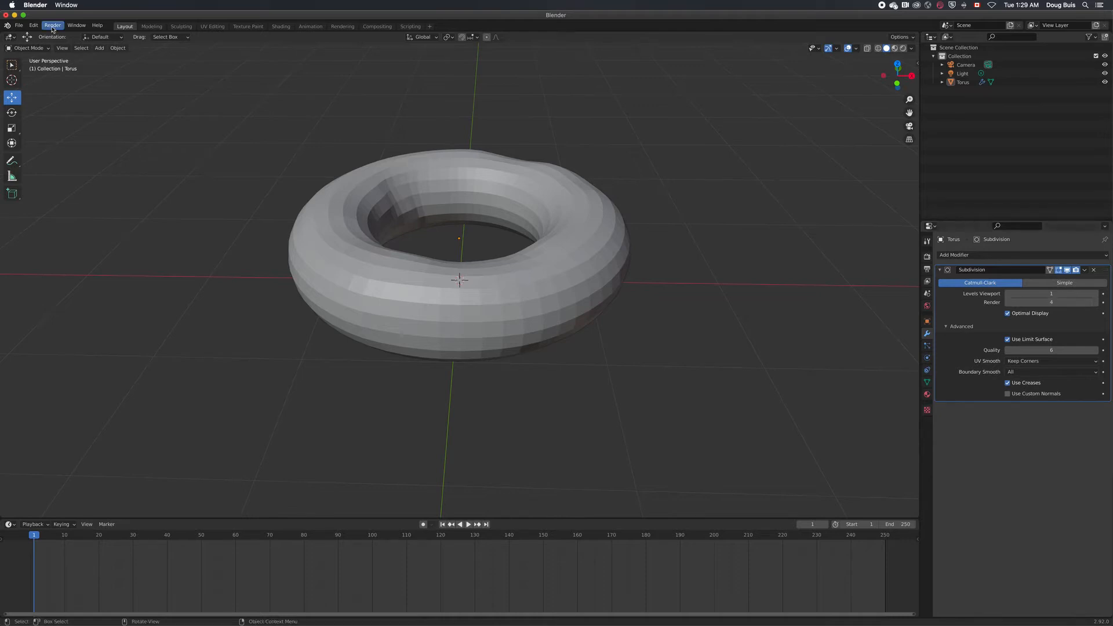
Render a still image of the torus, close the result, and set the Subdivision modifier's viewport level to 2.
click(52, 27)
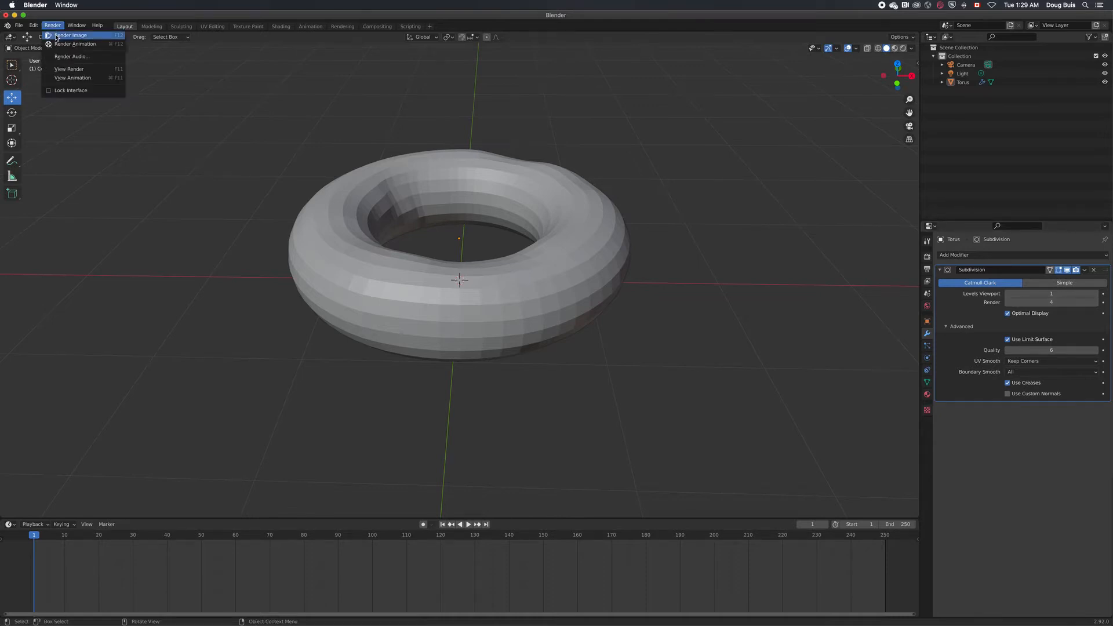
click(58, 36)
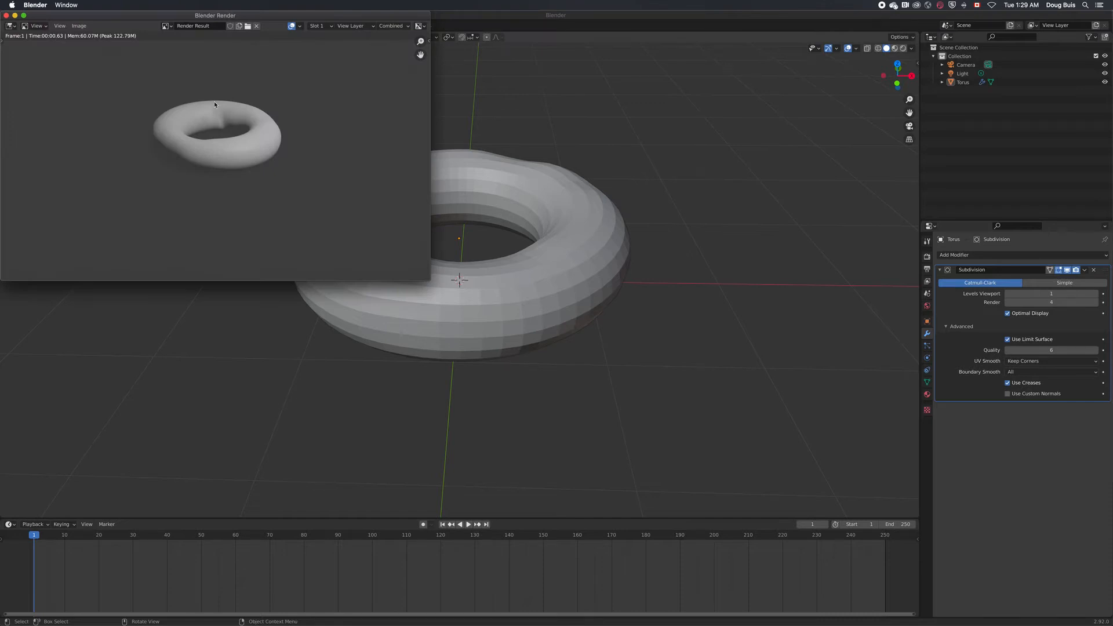
key(Escape)
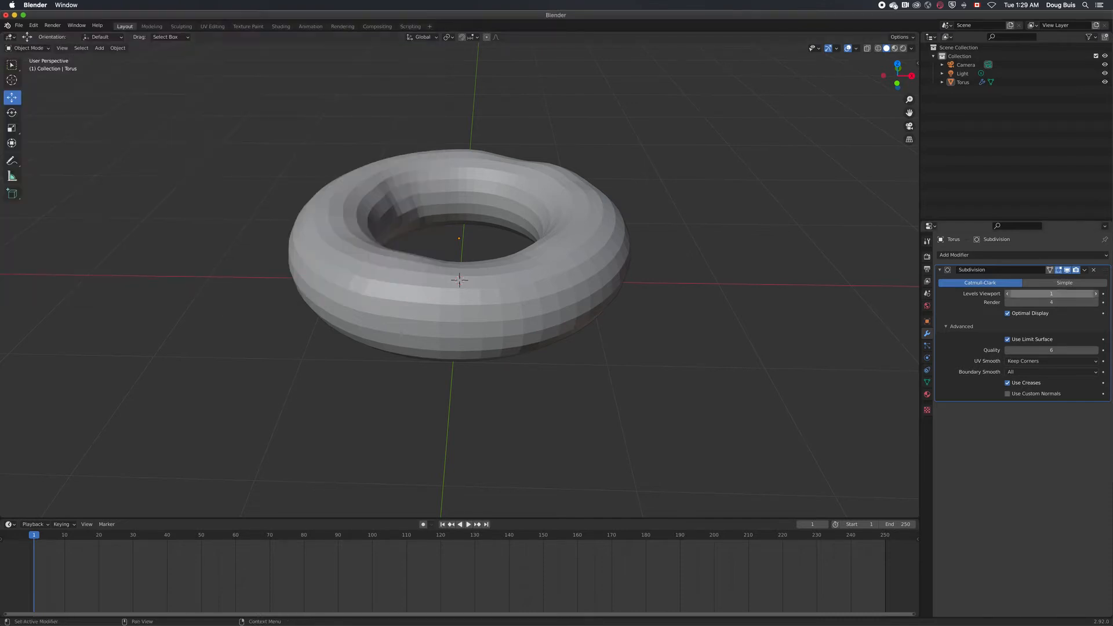
mouse_move(1044, 293)
mouse_down()
mouse_move(1067, 294)
mouse_move(1055, 294)
mouse_up()
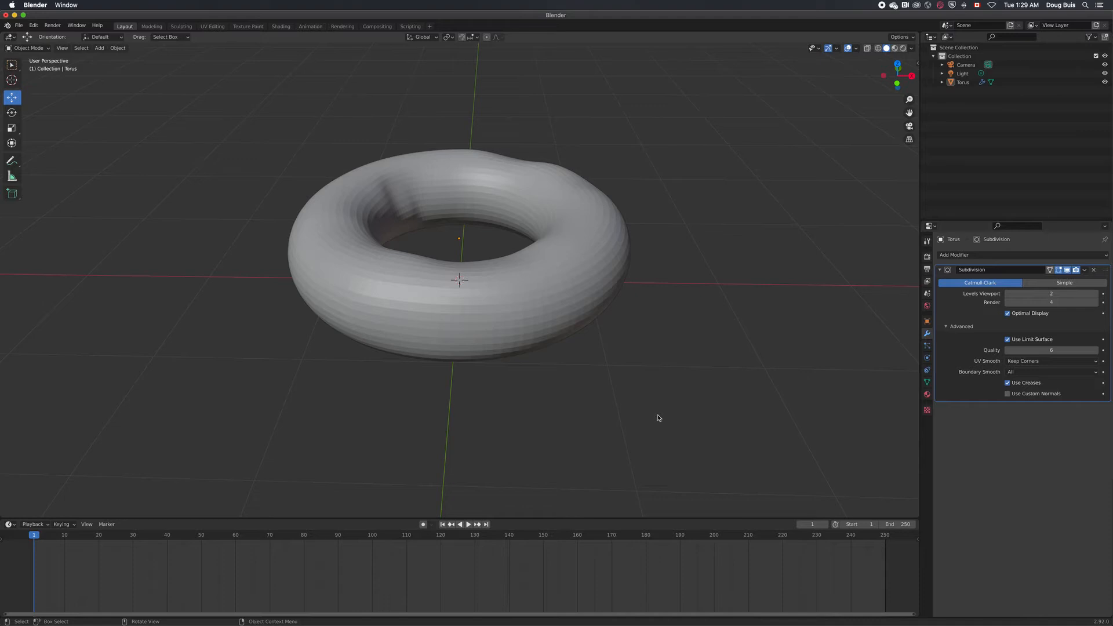
Enable auto keying and record the torus's first keyframe at frame 1 by moving it about -0.03 m along X.
scroll(659, 417, down, 5)
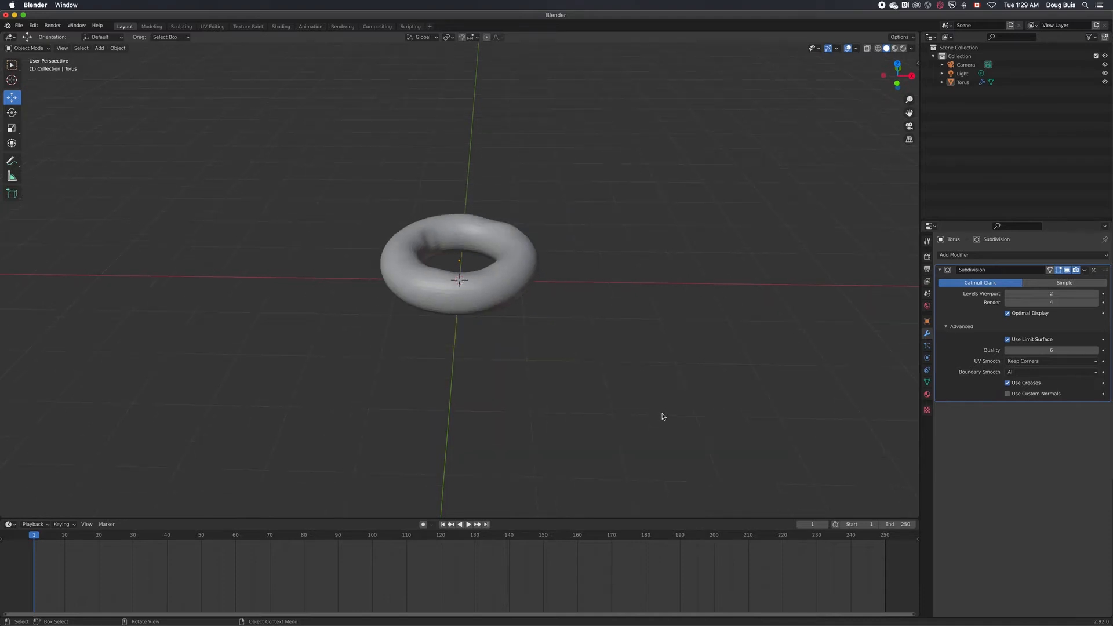
click(423, 524)
click(478, 290)
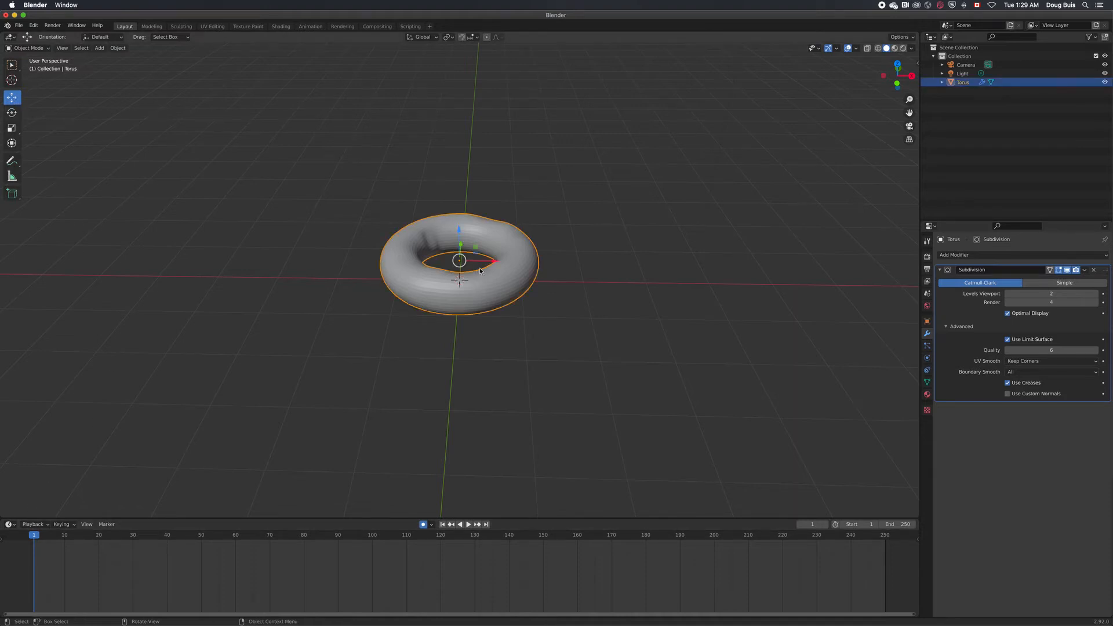
drag(492, 262, 490, 263)
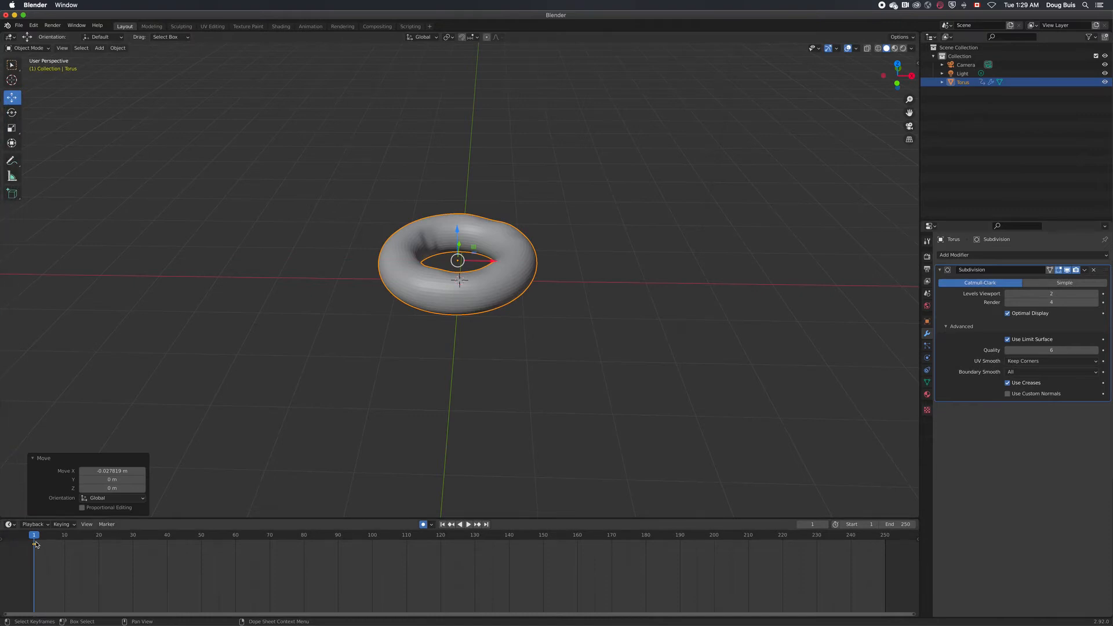
Go to frame 30 and keyframe the torus moved about 2.12 m along the X axis.
key(space)
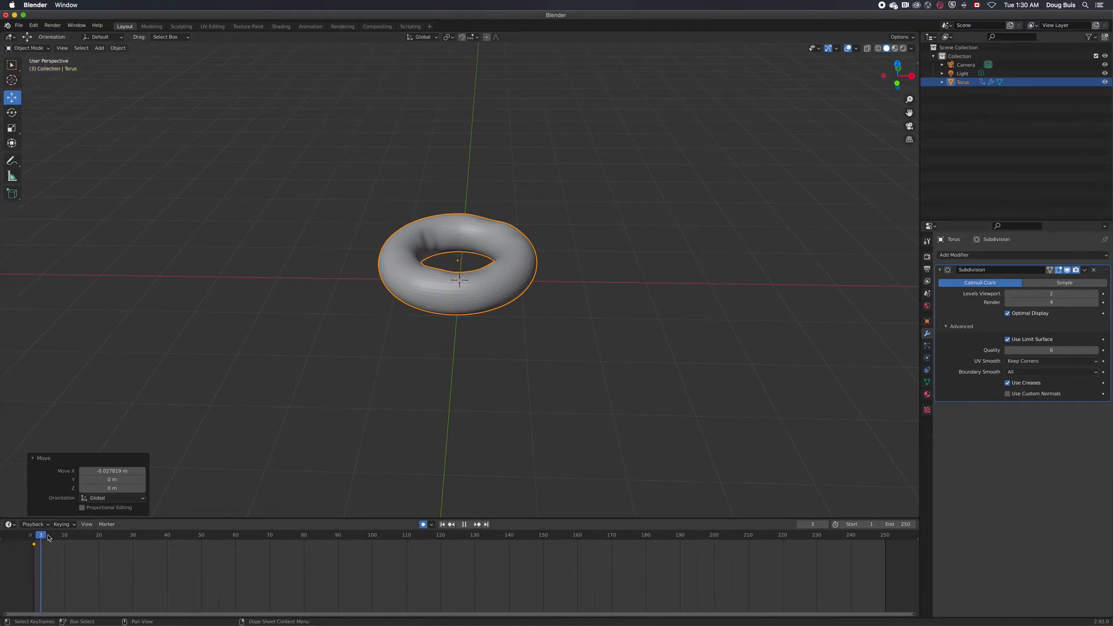
drag(144, 540, 133, 540)
drag(491, 264, 625, 266)
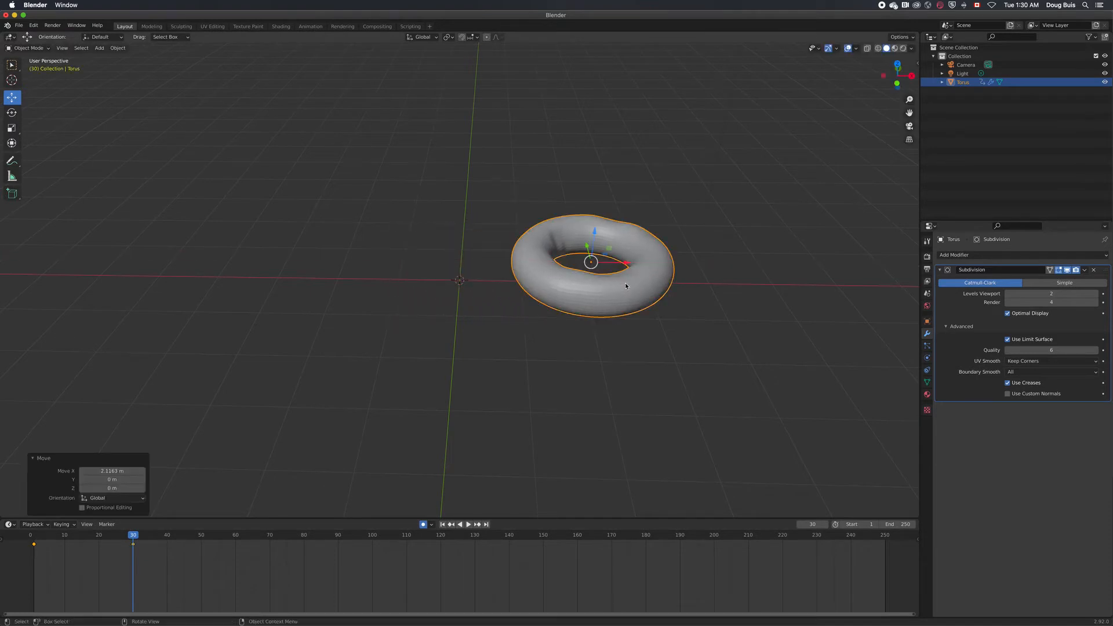
Advance to frame 46 and keyframe the torus raised about 1.64 m along the Z axis.
key(space)
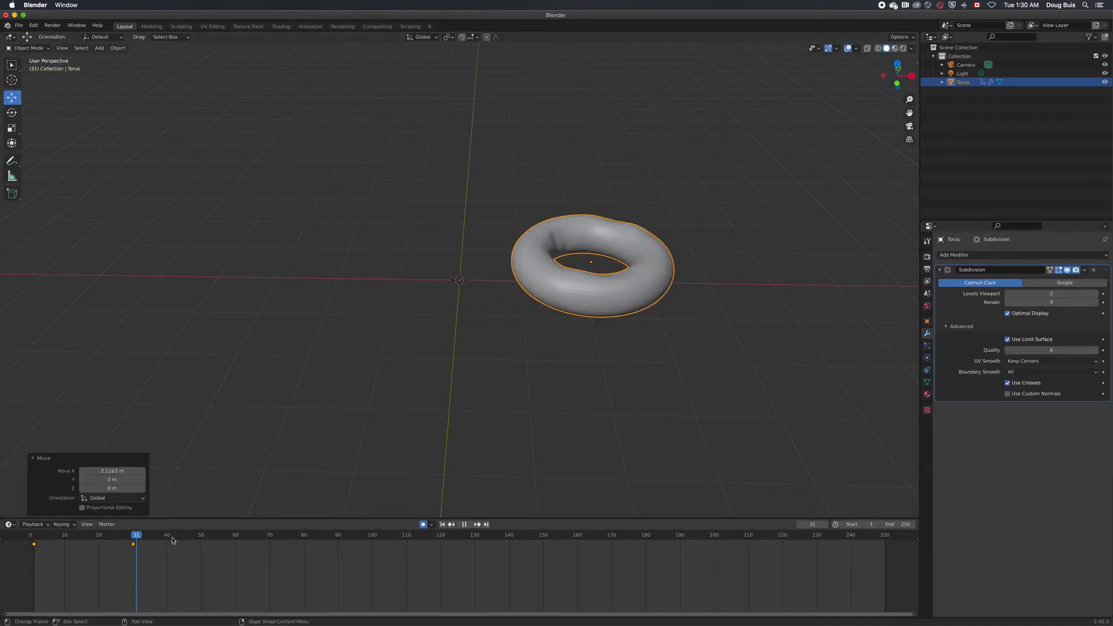
key(space)
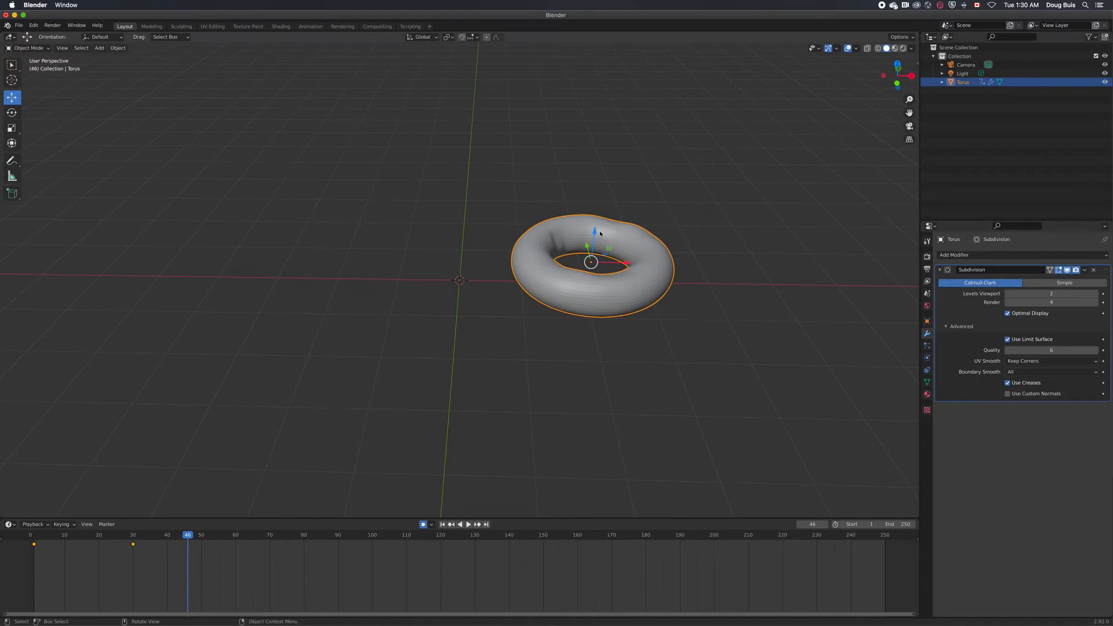
drag(600, 234, 602, 135)
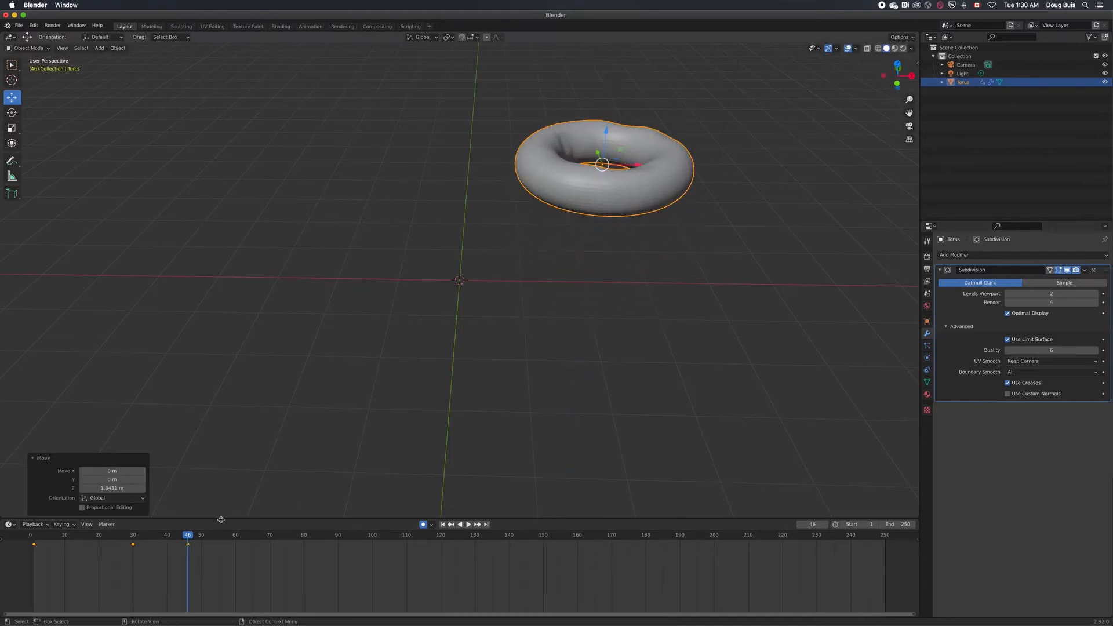
Go to frame 63 and keyframe the torus moved about -4.56 m along the X axis.
key(space)
click(252, 544)
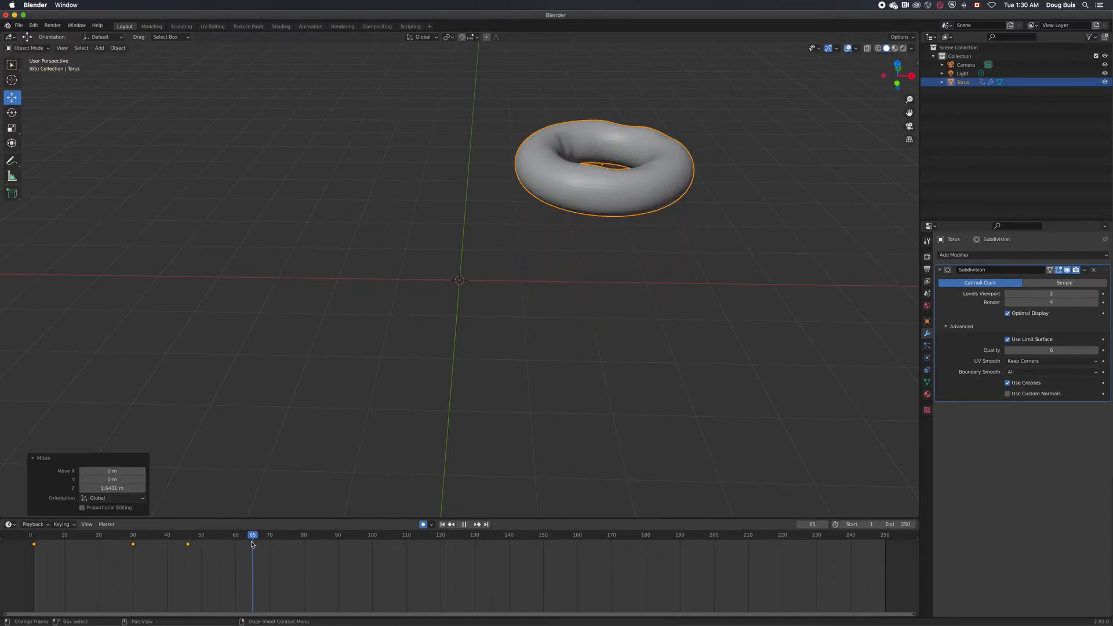
drag(252, 544, 246, 544)
drag(638, 167, 325, 207)
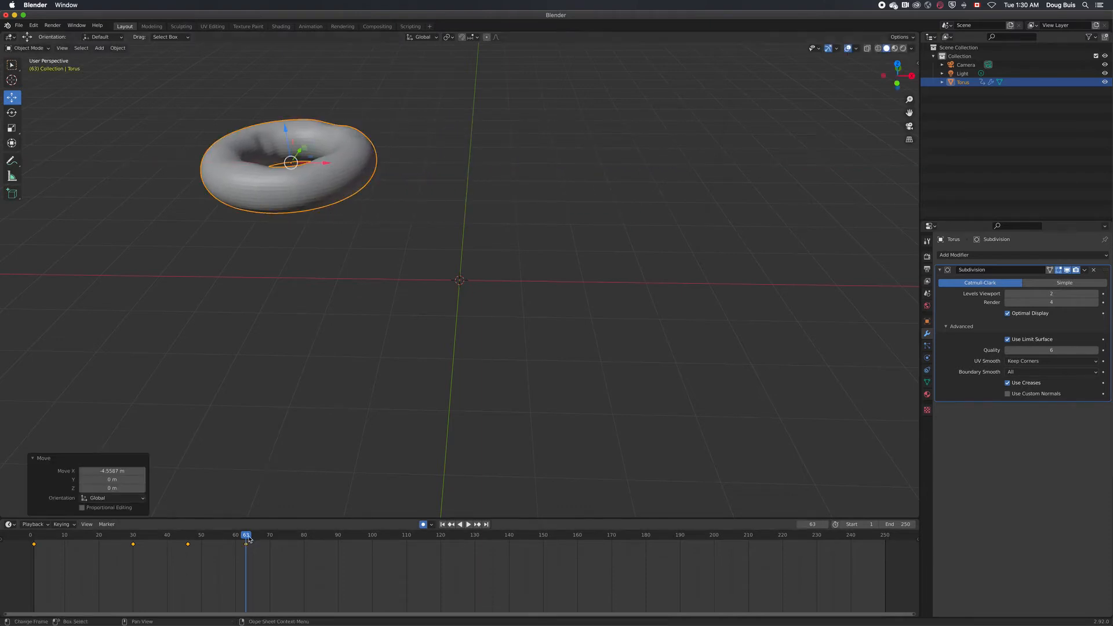
Rewind to the start of the timeline and play back the torus's movement past its last keyframe.
drag(248, 538, 30, 535)
click(133, 545)
key(space)
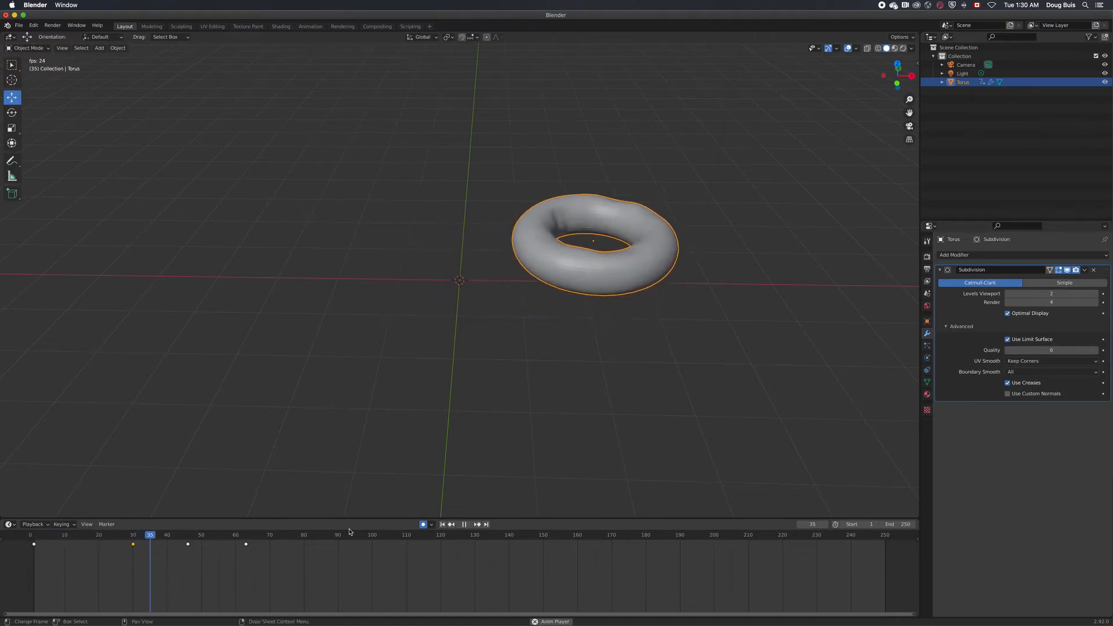
key(space)
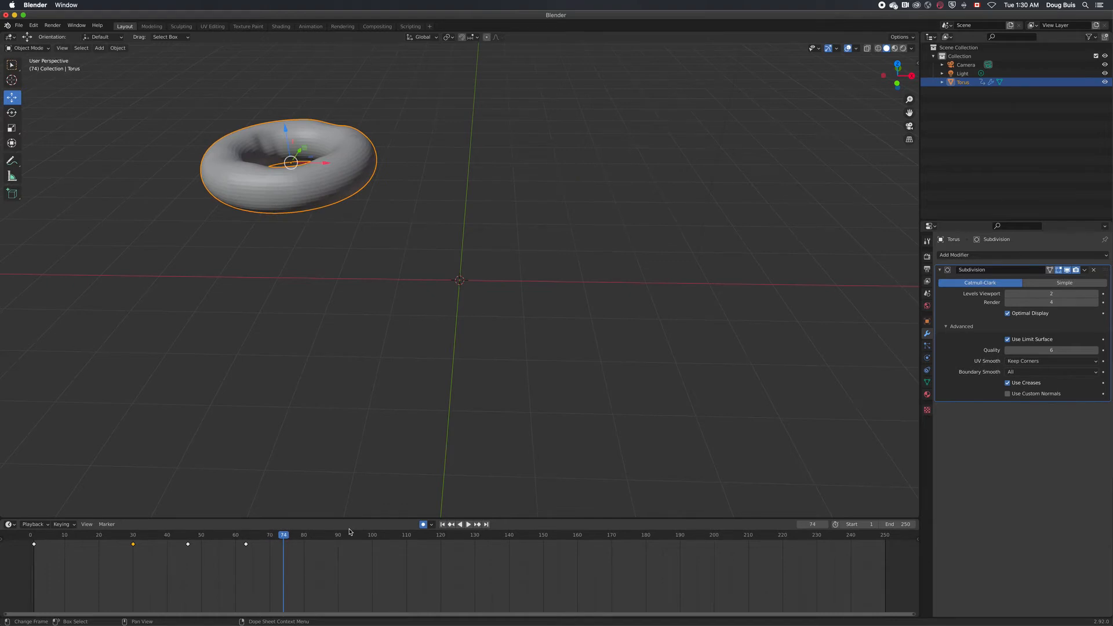
At frame 65, set the torus's Y rotation to 90° and keyframe it.
drag(283, 535, 253, 539)
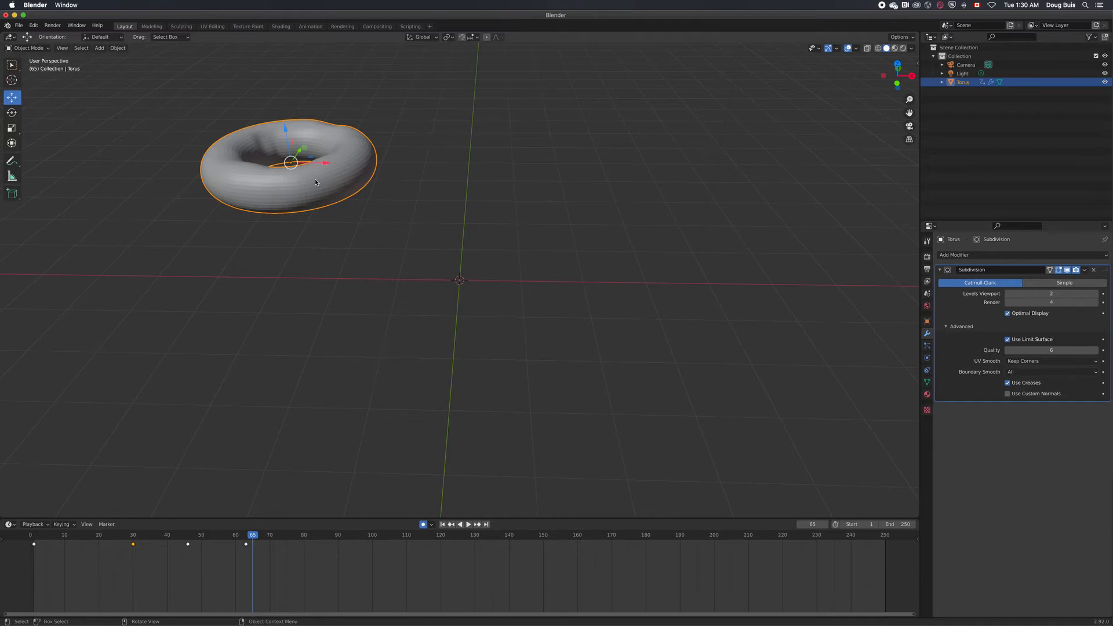
click(928, 323)
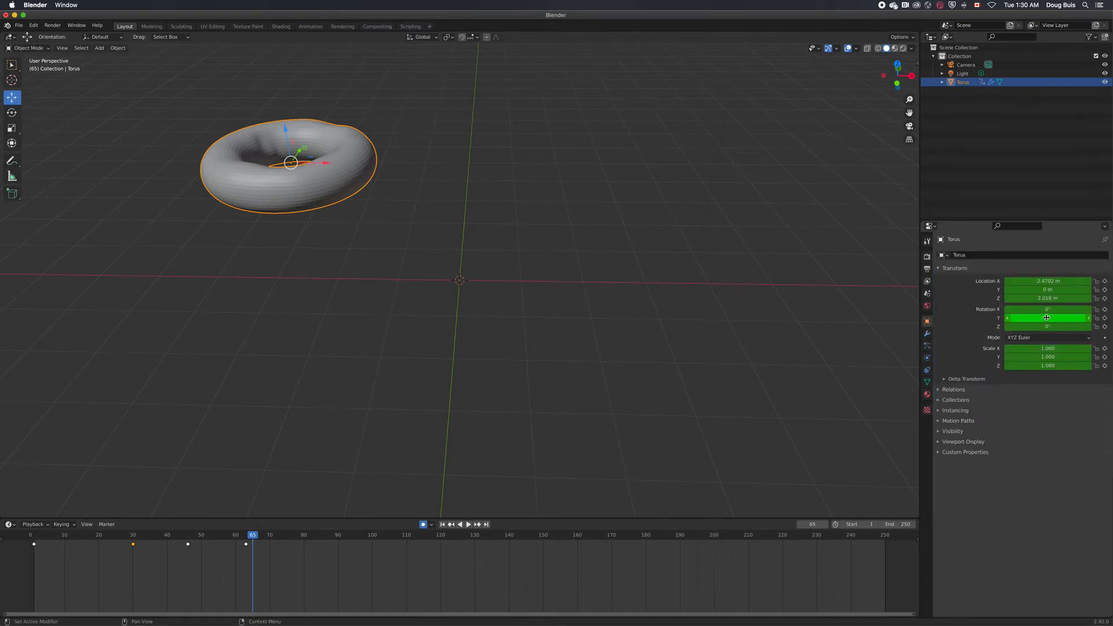
drag(1045, 318, 1075, 318)
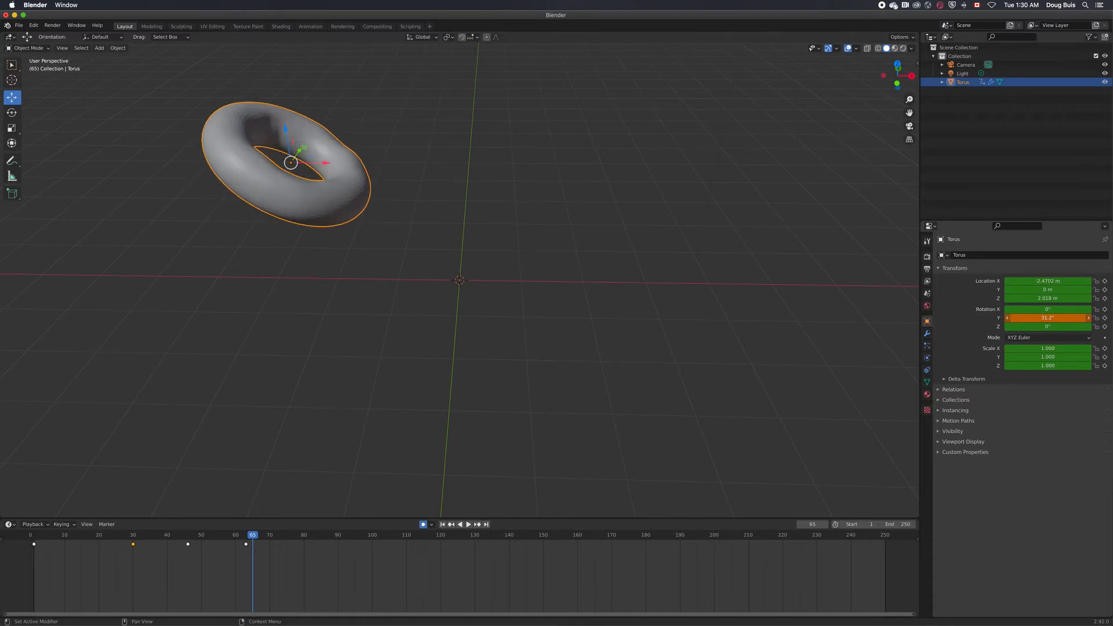
key(i)
click(1045, 318)
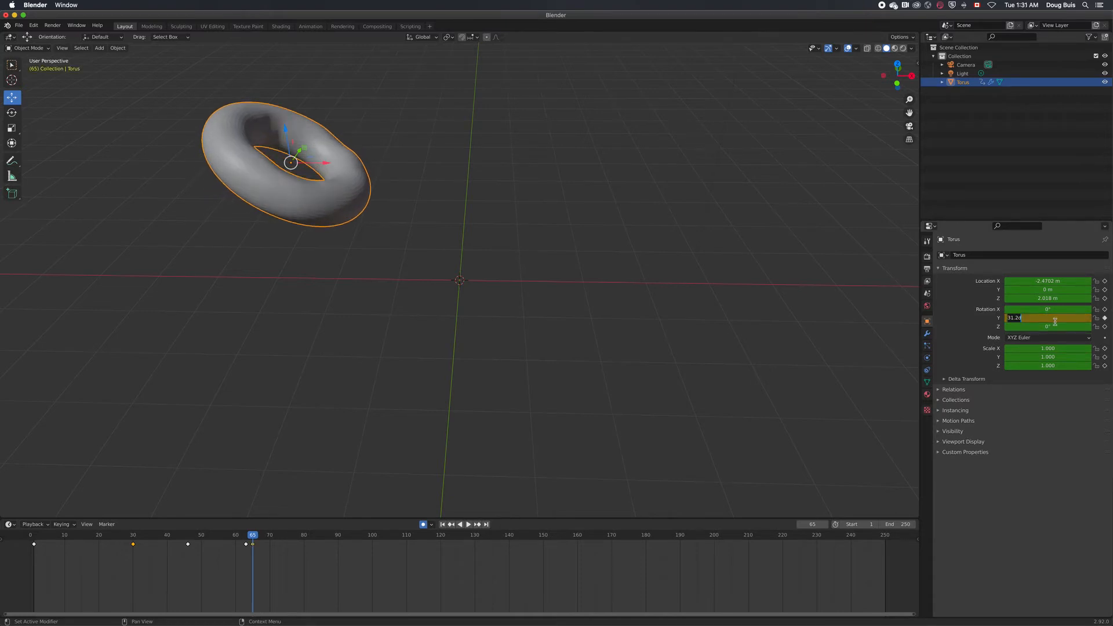
text(90)
key(Return)
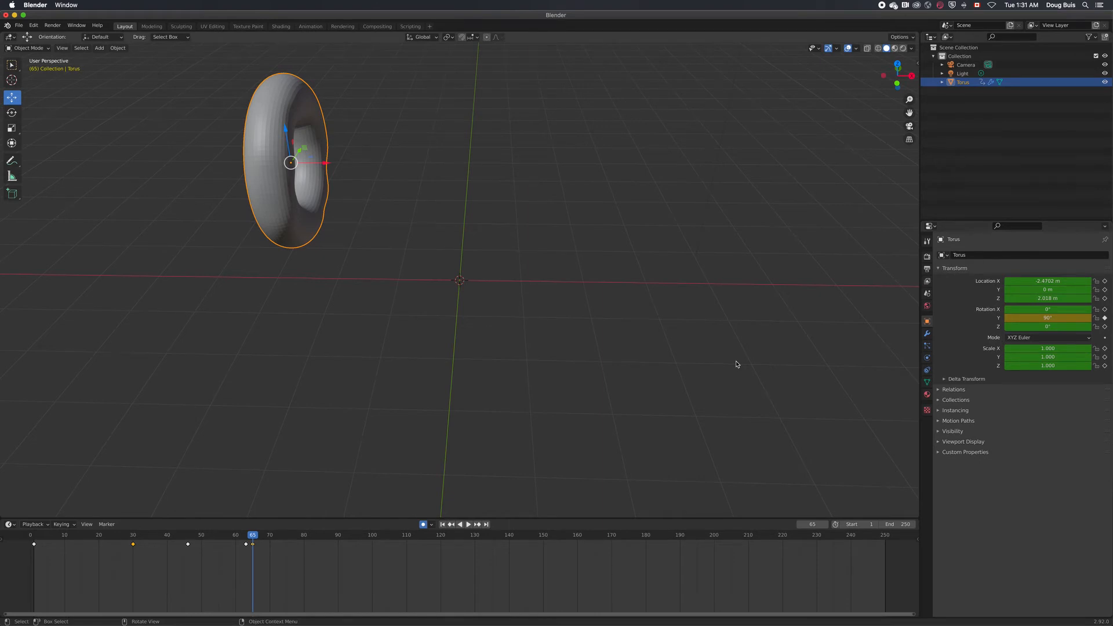
Duplicate the upright torus, leaving the copy in place at frame 65.
scroll(735, 364, down, 5)
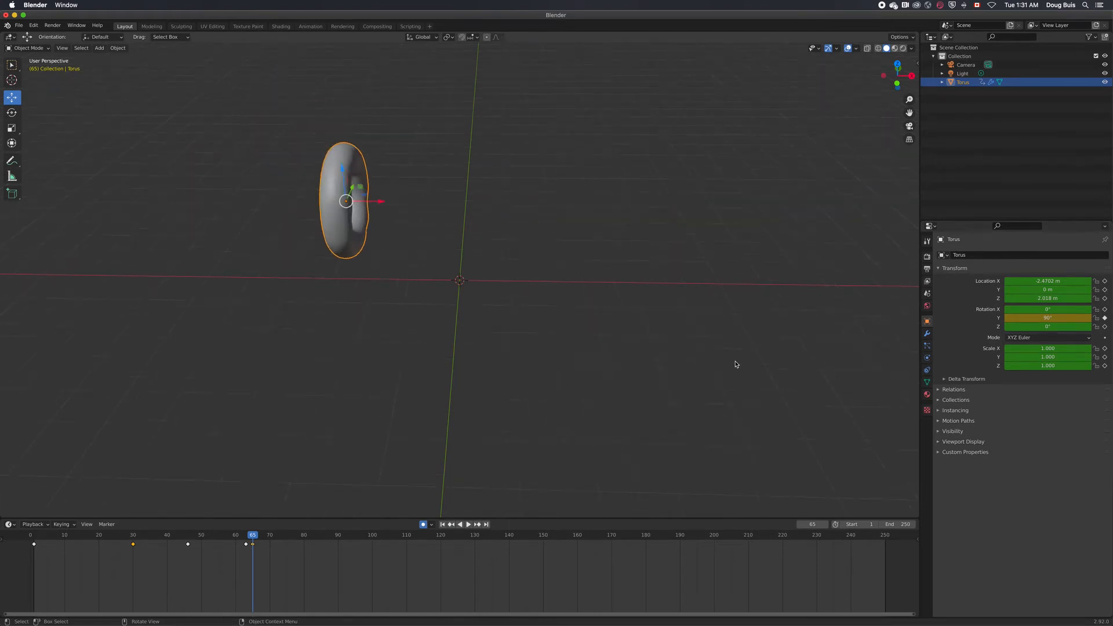
scroll(659, 321, up, 1)
right_click(339, 240)
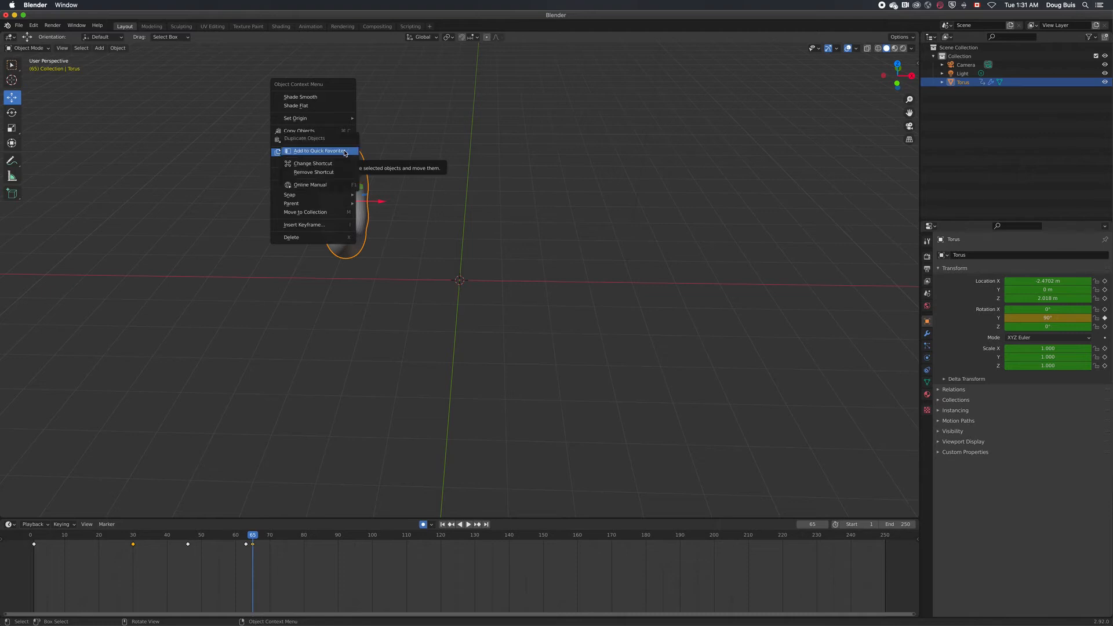
right_click(338, 187)
click(314, 109)
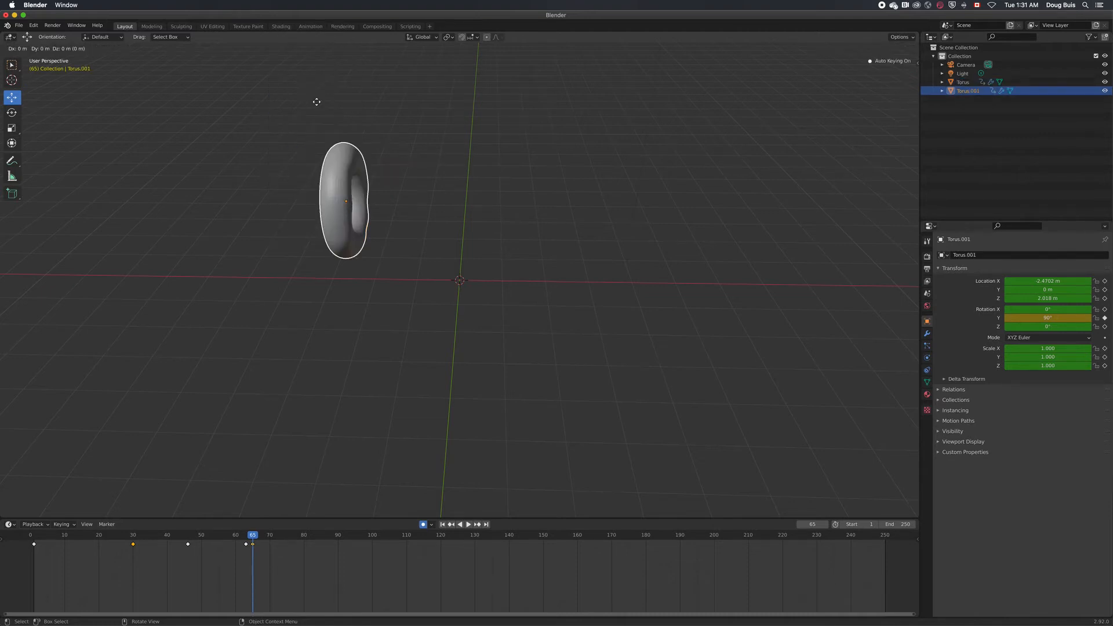
click(317, 102)
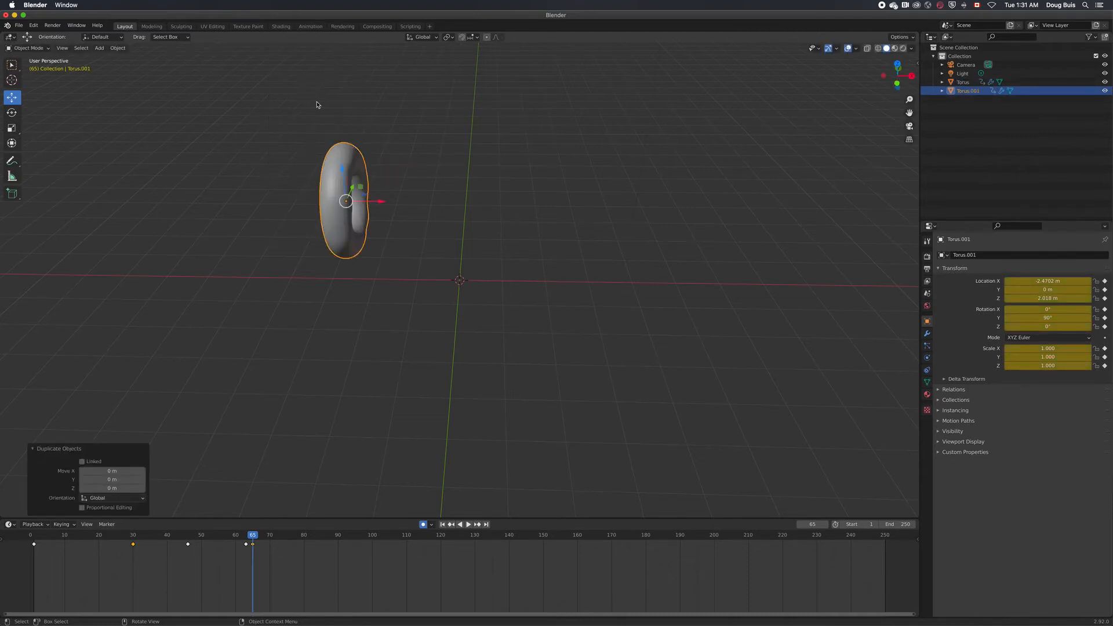
At frame 66, move the duplicated torus along the X axis to a location of about 1.61 m.
key(space)
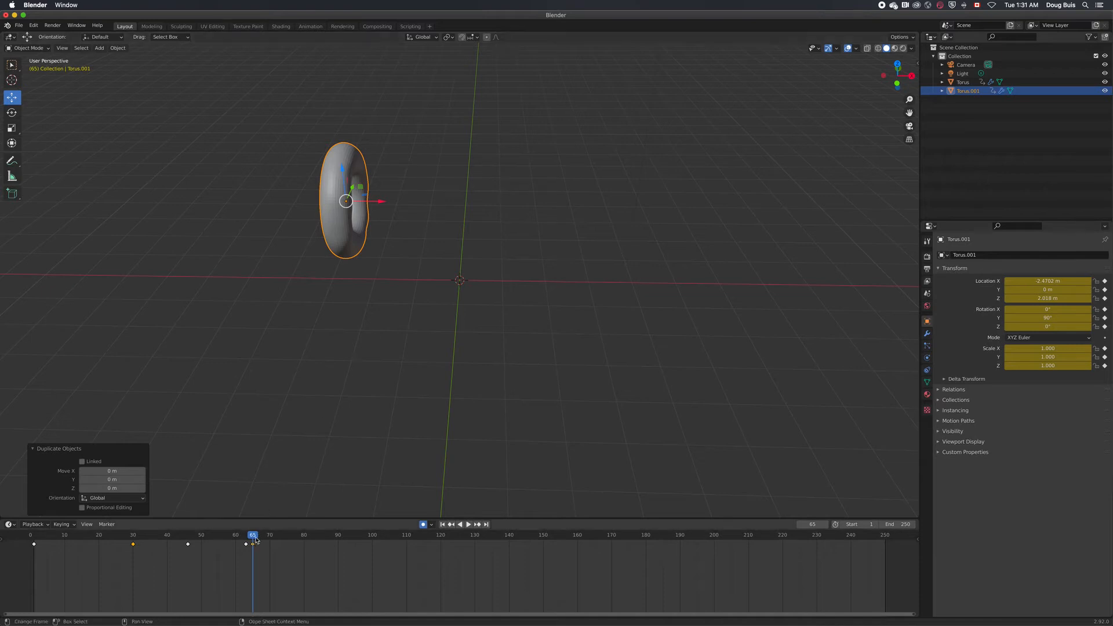
key(space)
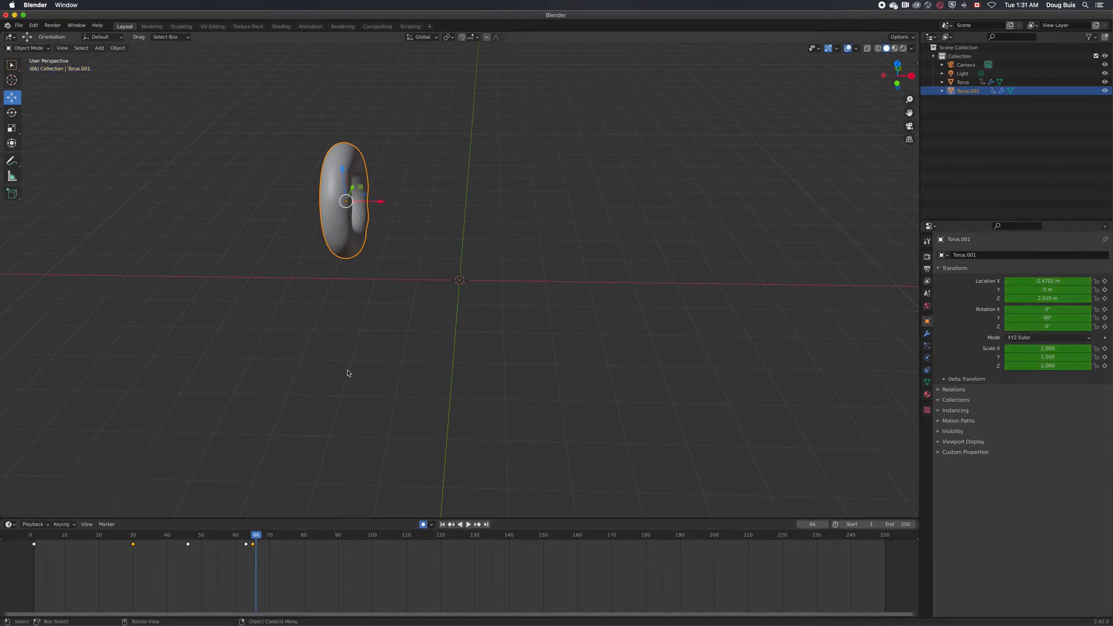
drag(383, 207, 597, 233)
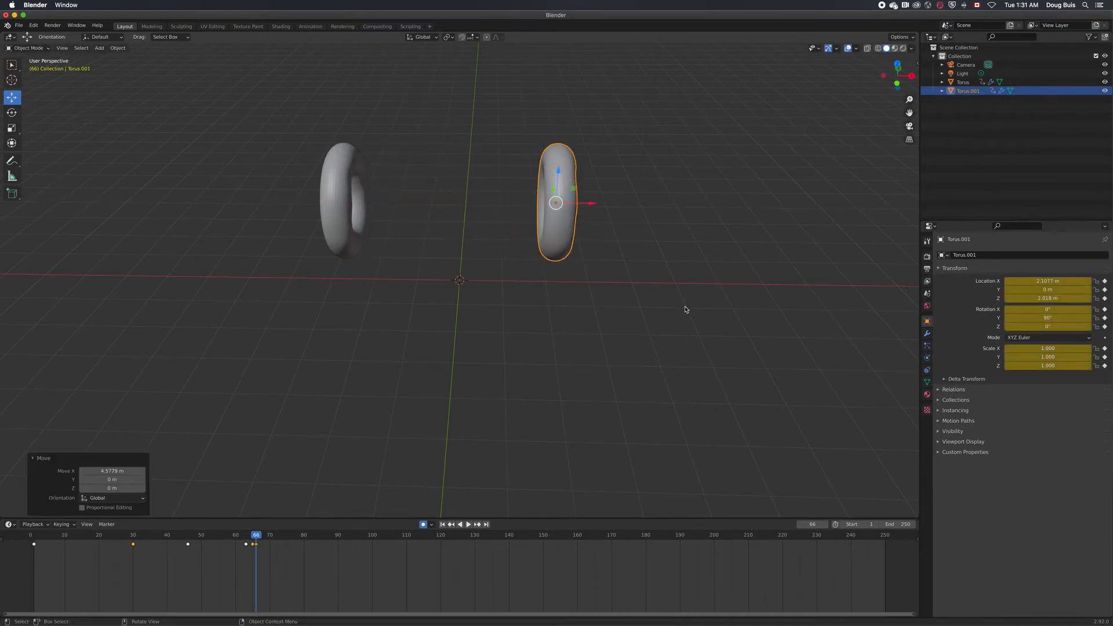
middle_drag(686, 308, 542, 290)
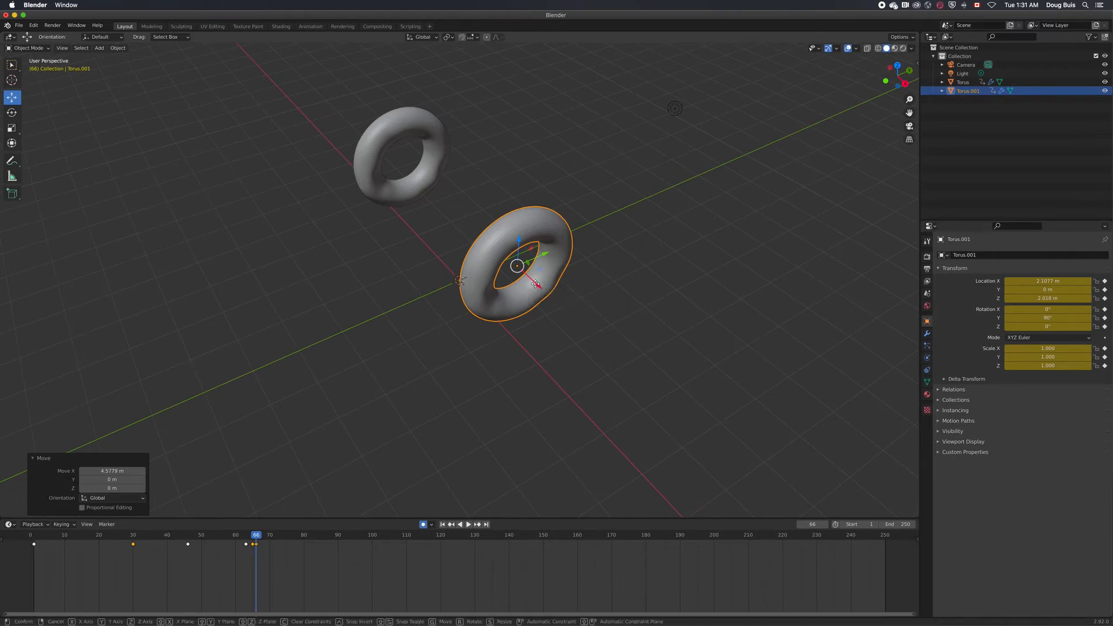
drag(542, 290, 521, 271)
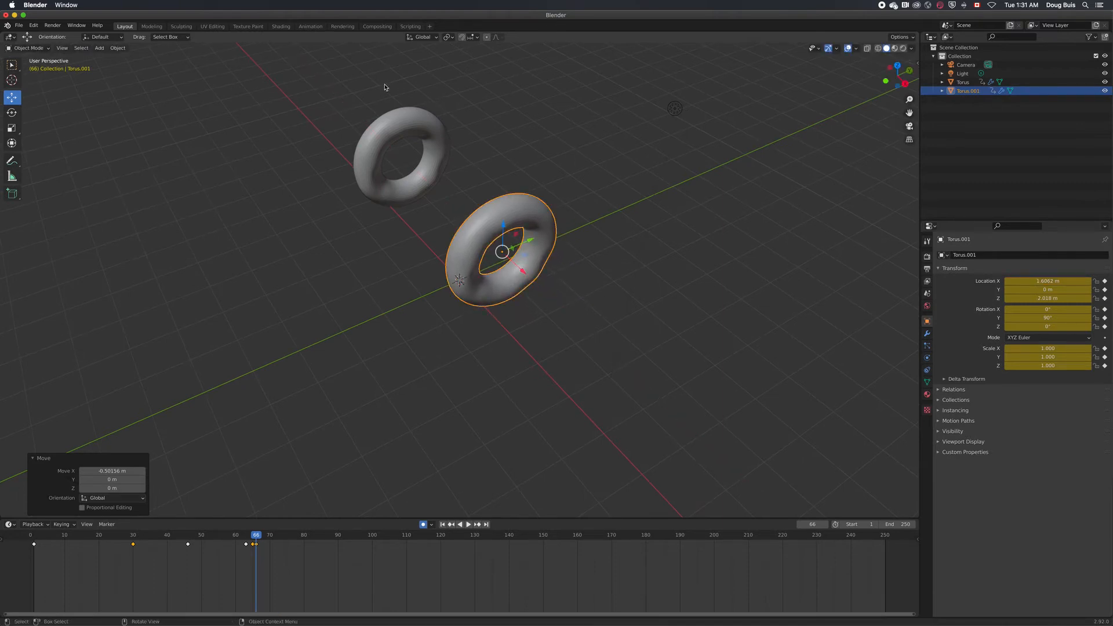
Select both toruses, go to frame 68 and duplicate the pair in place.
shift+click(392, 123)
key(space)
click(261, 537)
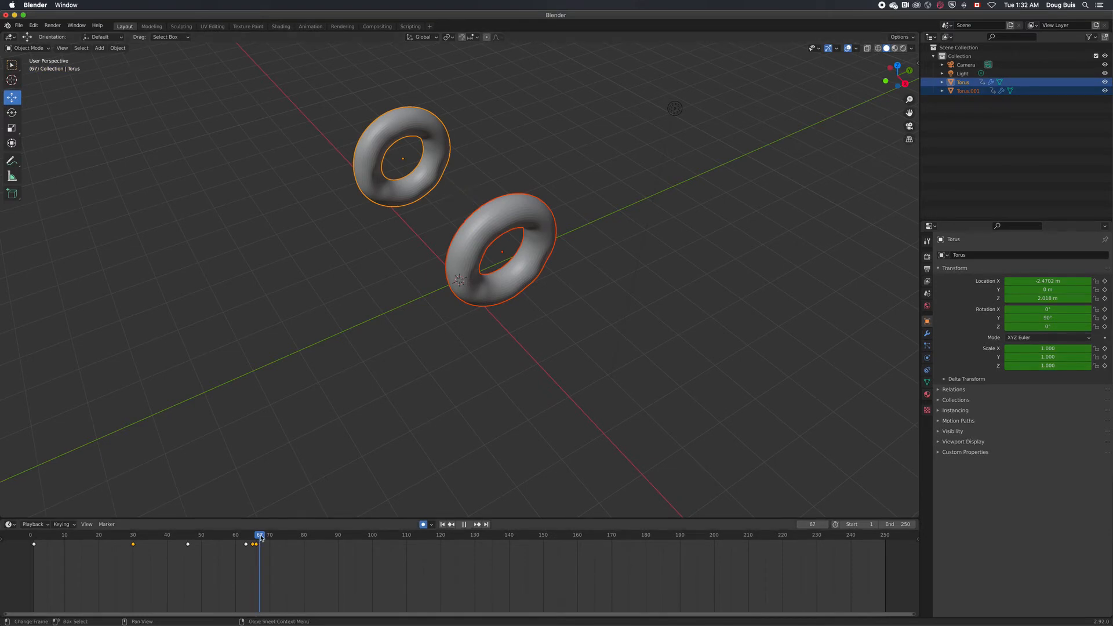
drag(261, 539, 263, 539)
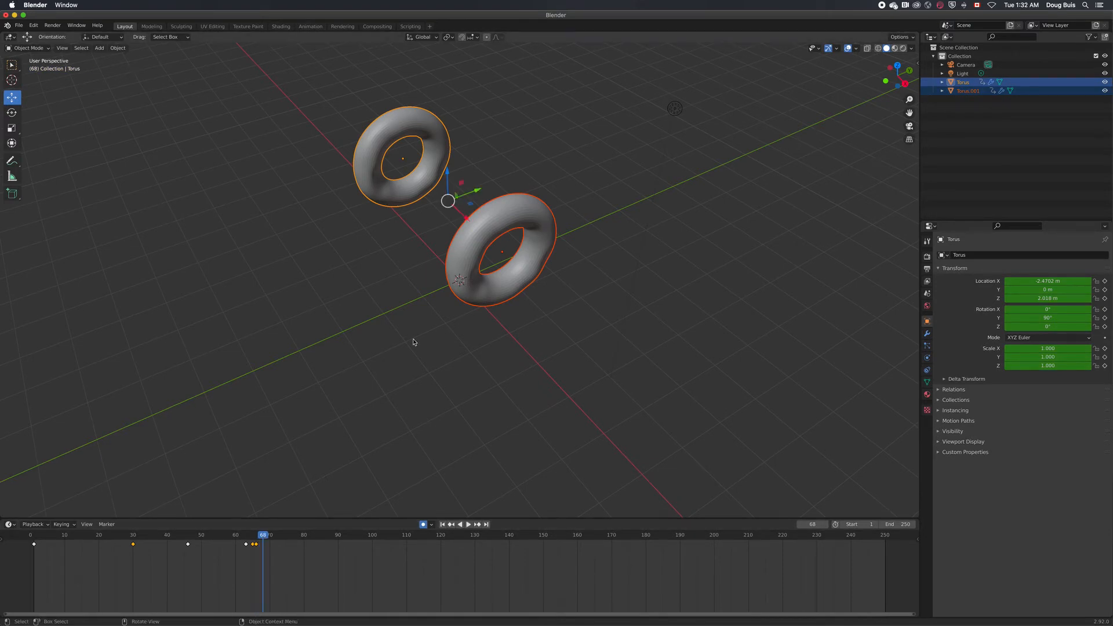
right_click(455, 277)
click(450, 273)
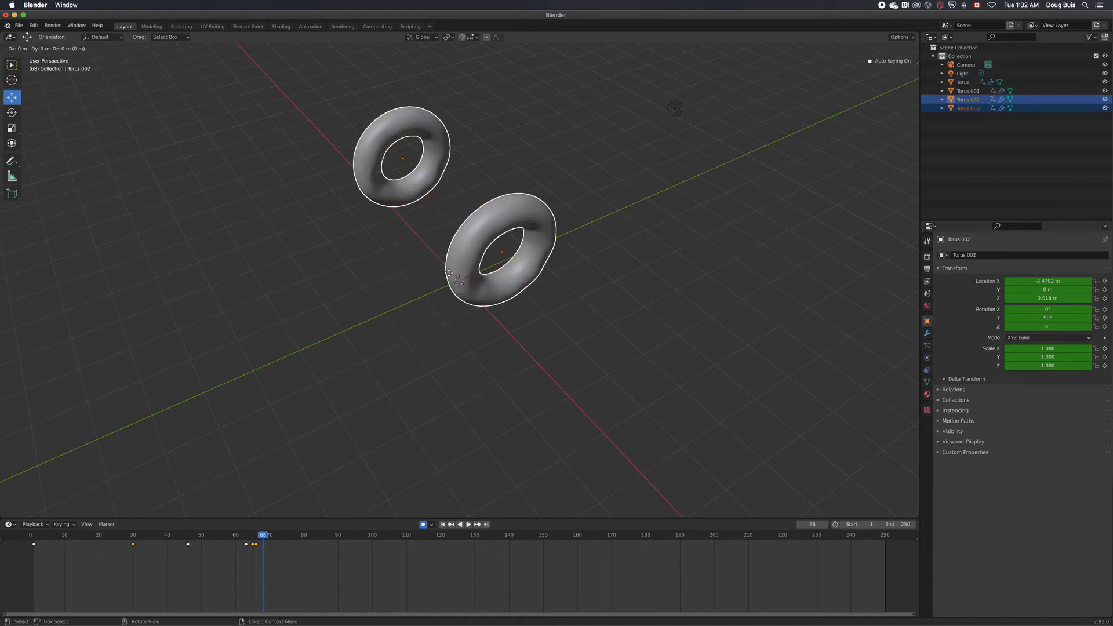
click(449, 273)
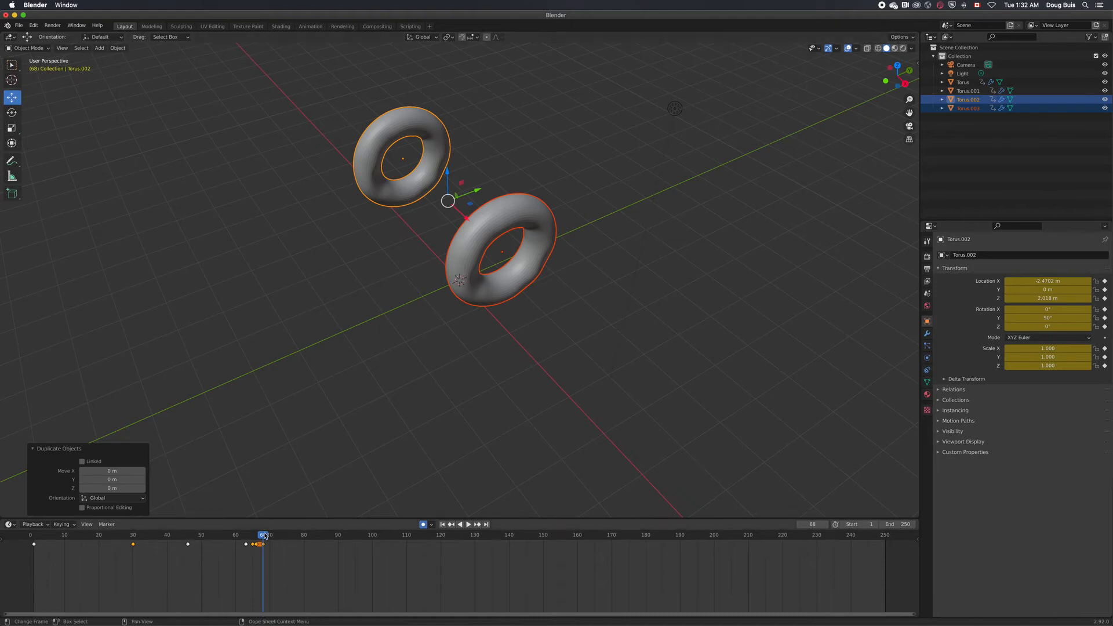
At frame 72, move the duplicated pair of toruses about 5.16 m along the Y axis.
key(space)
key(space)
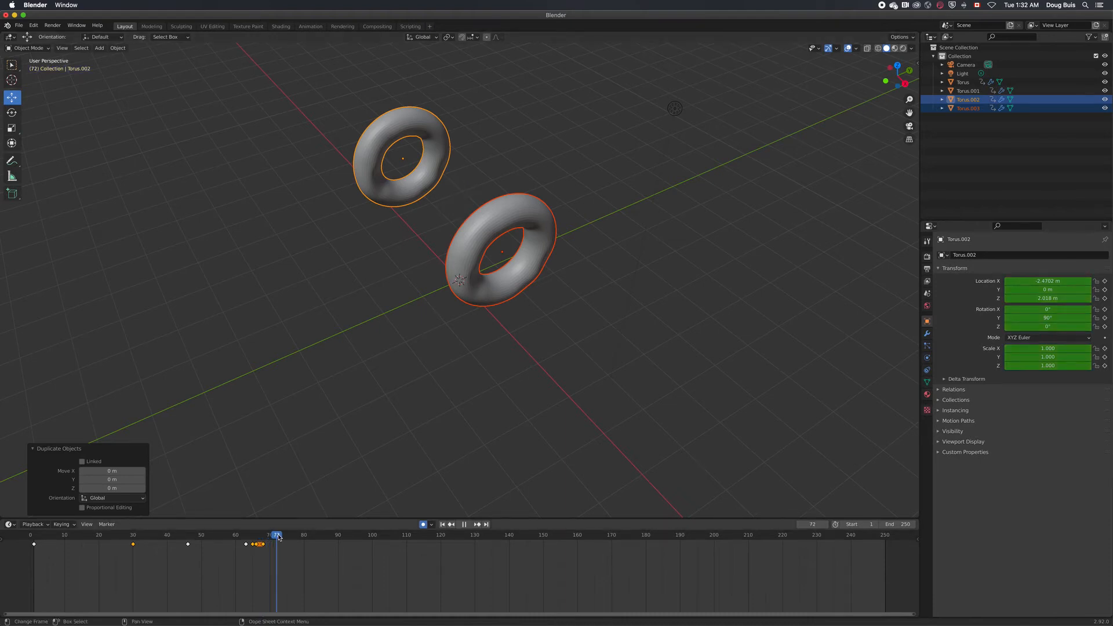
key(g)
key(y)
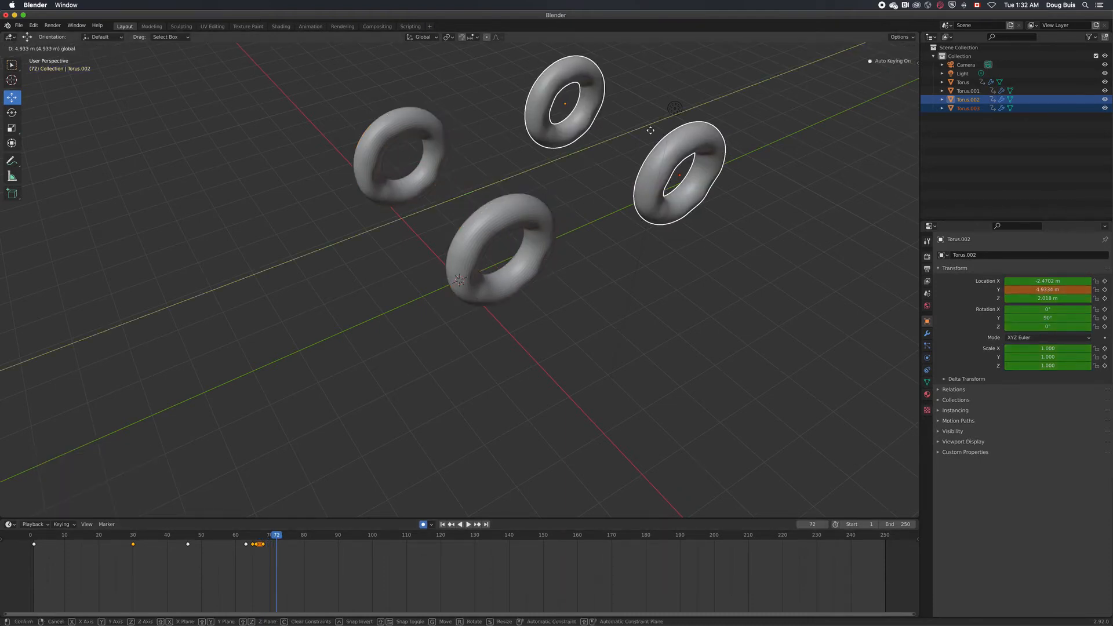
click(658, 130)
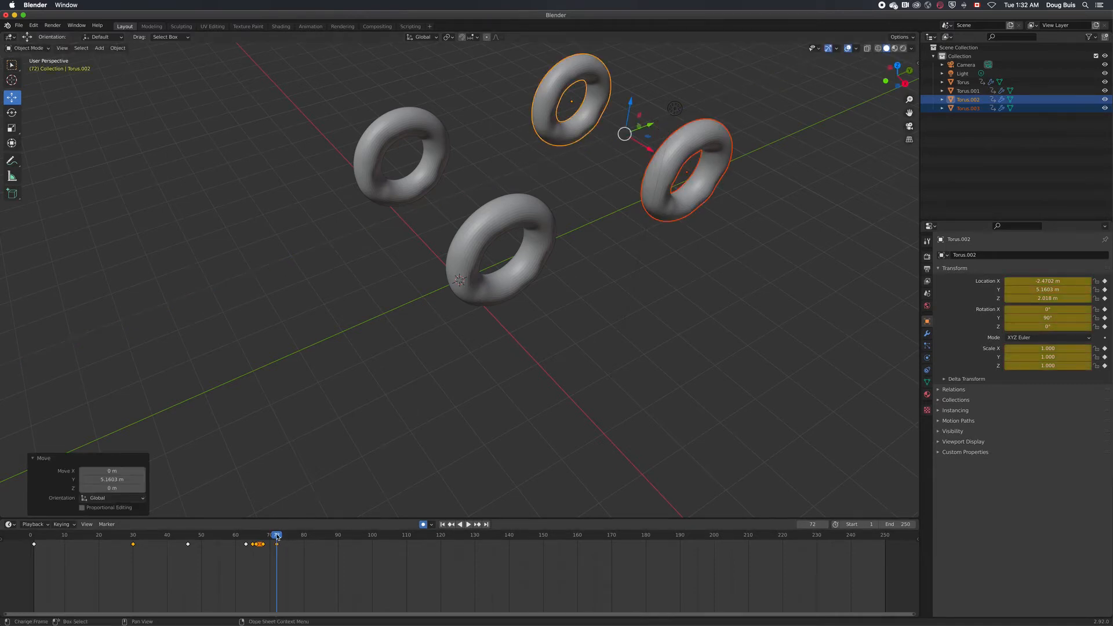
Play the torus animation from frame 0 to review it, and return to the start of the timeline.
drag(277, 536, 32, 558)
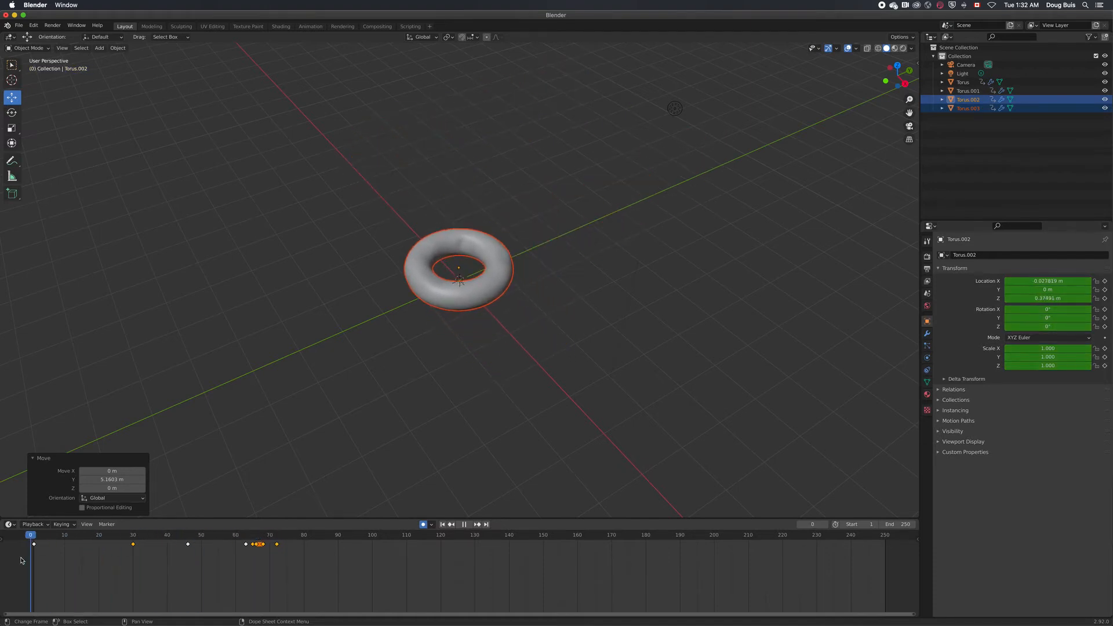
key(space)
key(space)
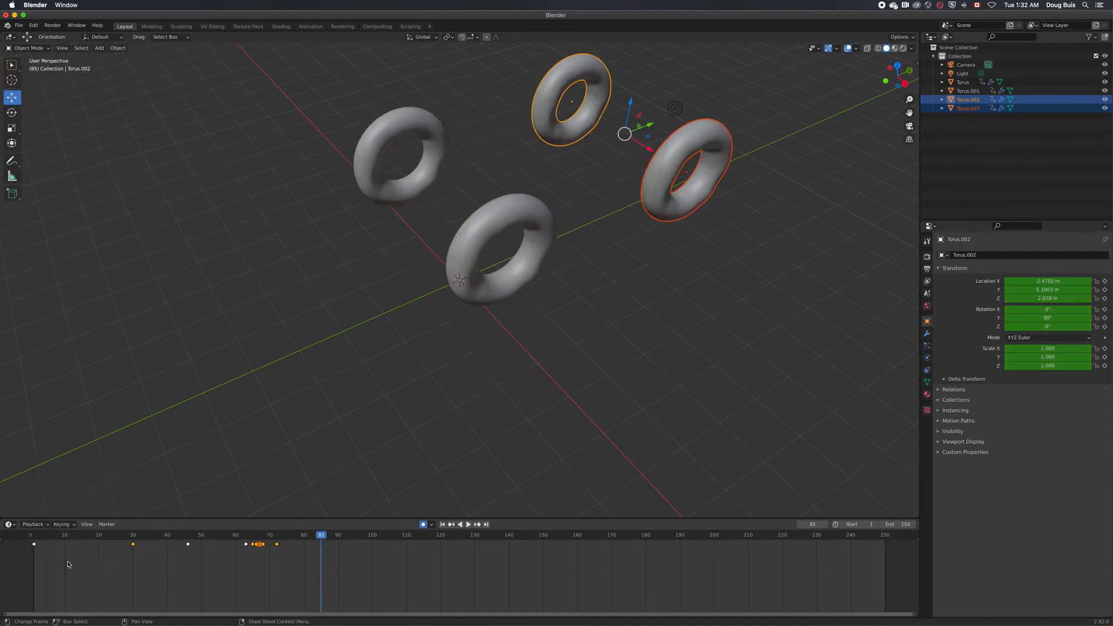
drag(320, 533, 295, 540)
key(shift+ctrl+space)
key(Escape)
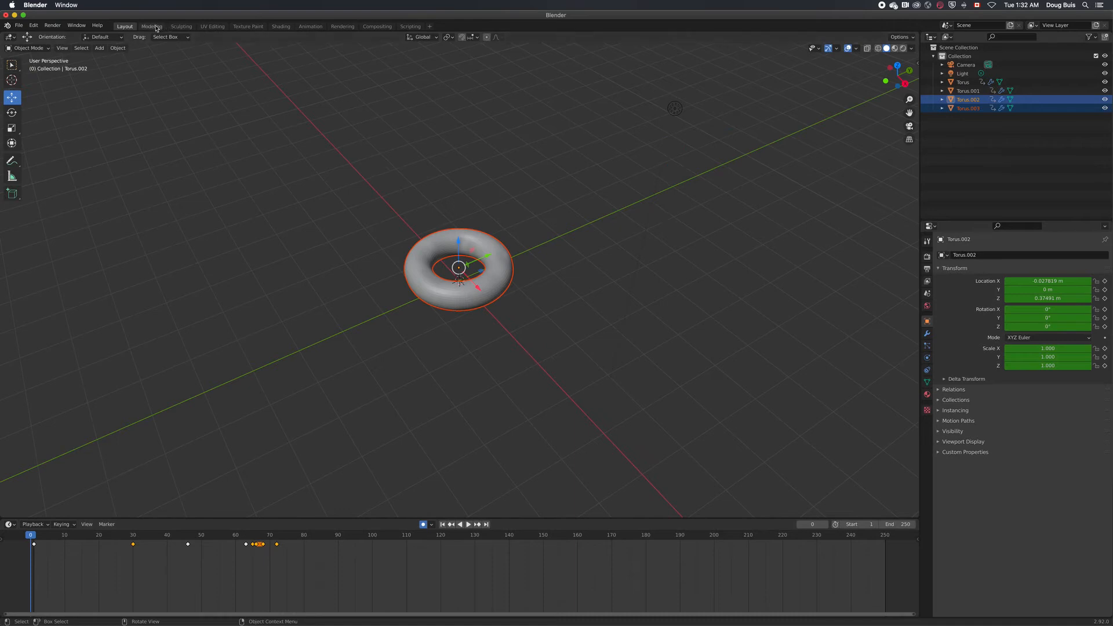
Add a mesh cylinder at frame 0 and move it along the Y axis to about -3.5 m.
click(99, 49)
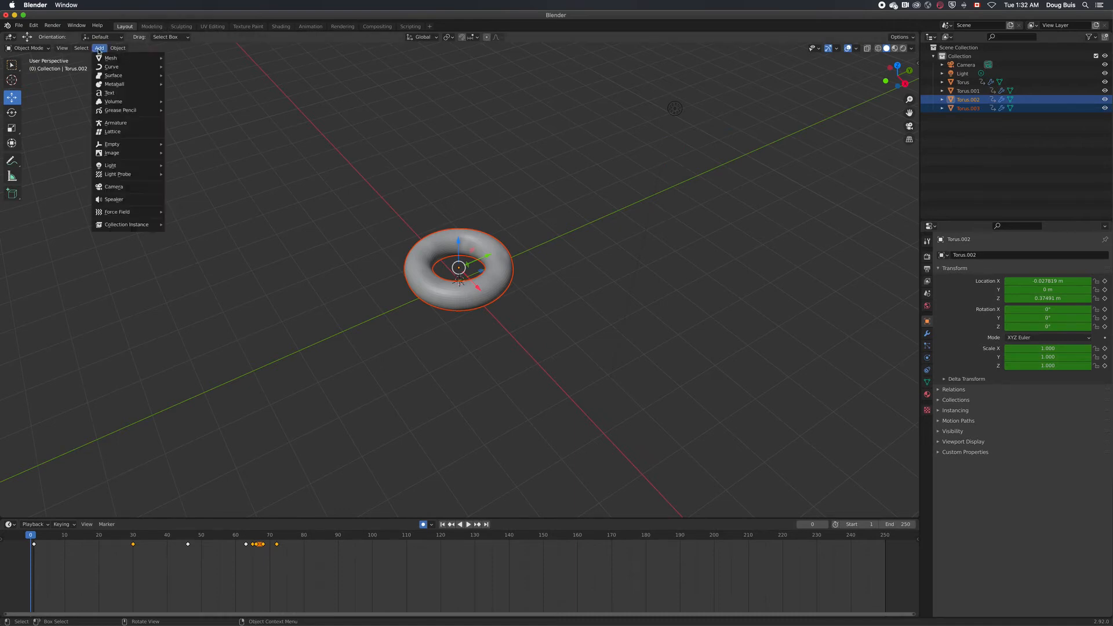
mouse_move(125, 59)
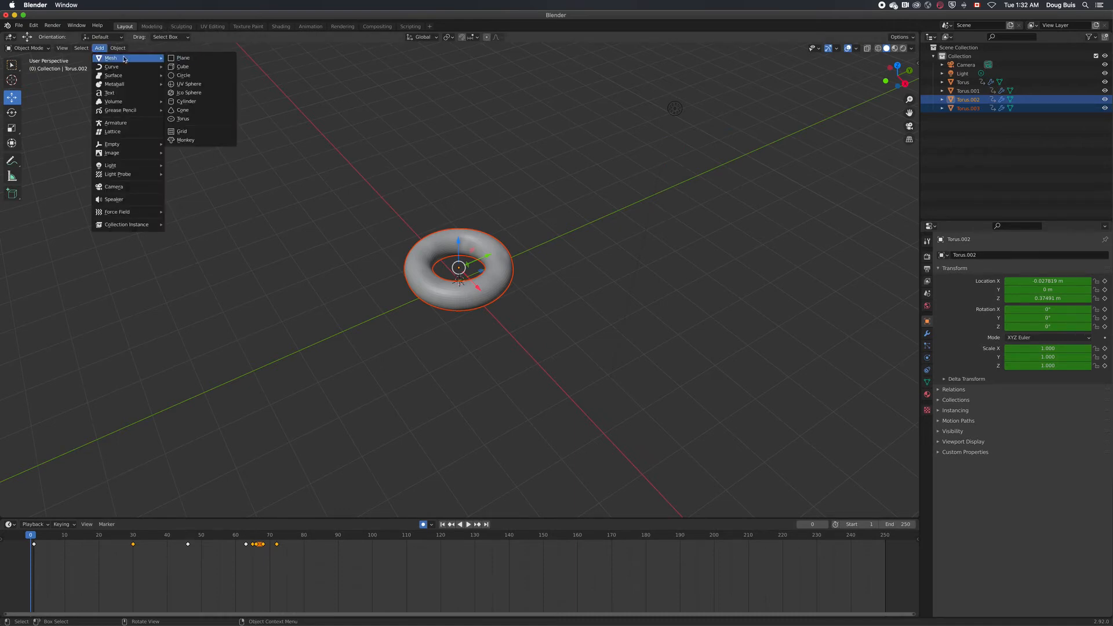
click(206, 103)
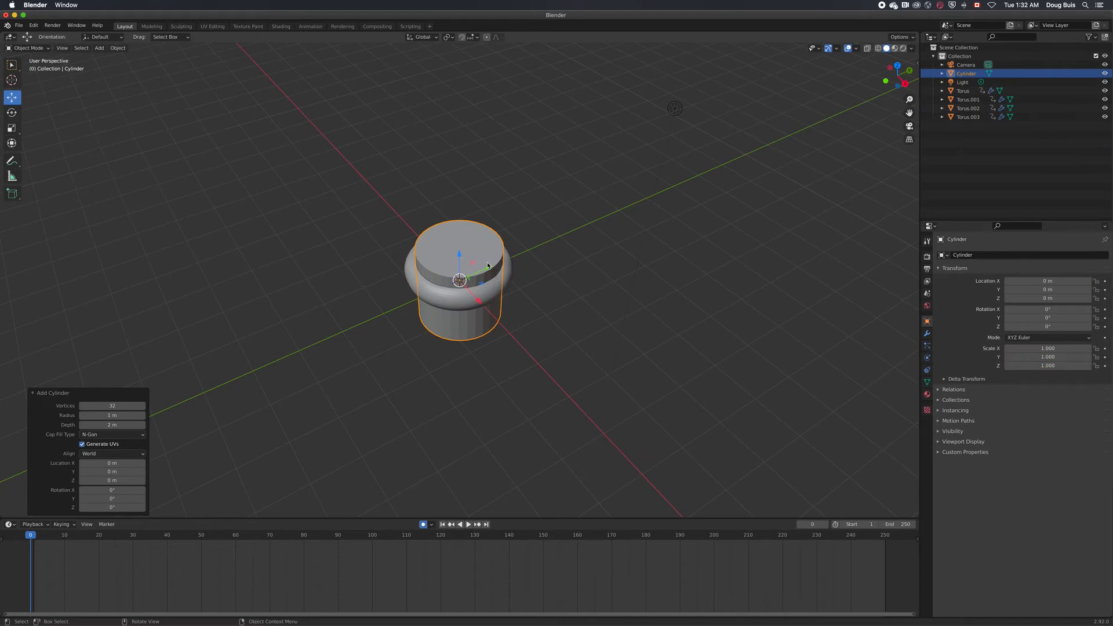
drag(489, 268, 343, 318)
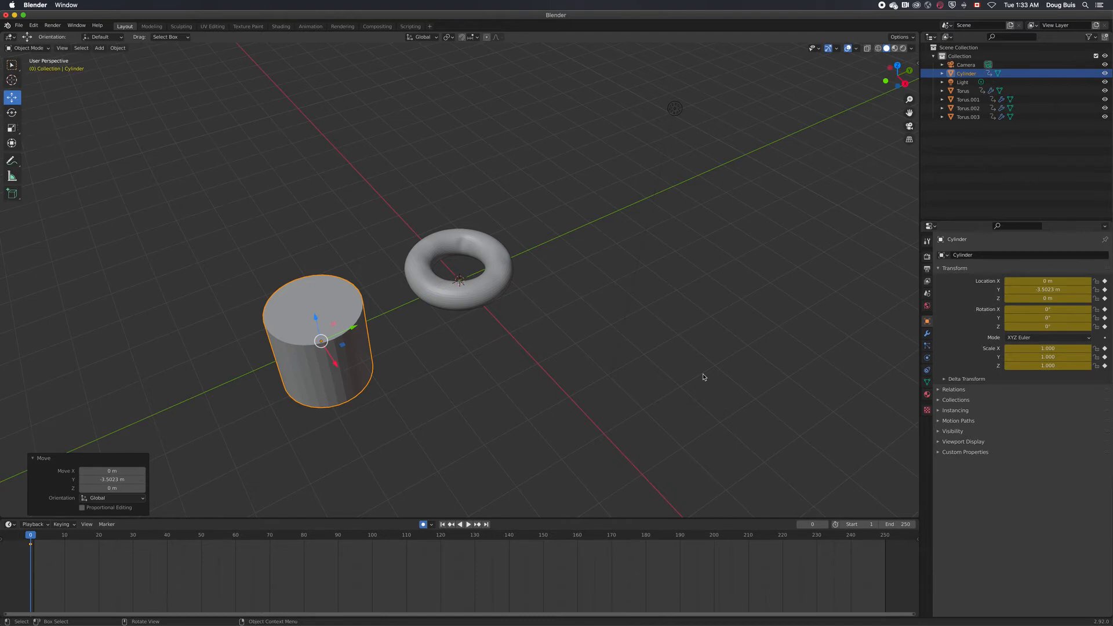
Scale the cylinder to 0.2 in X and Y and 0.38 in Z, keeping it selected.
mouse_move(1053, 349)
mouse_down()
mouse_move(1020, 357)
mouse_move(1044, 366)
mouse_move(1027, 365)
mouse_move(1049, 349)
mouse_up()
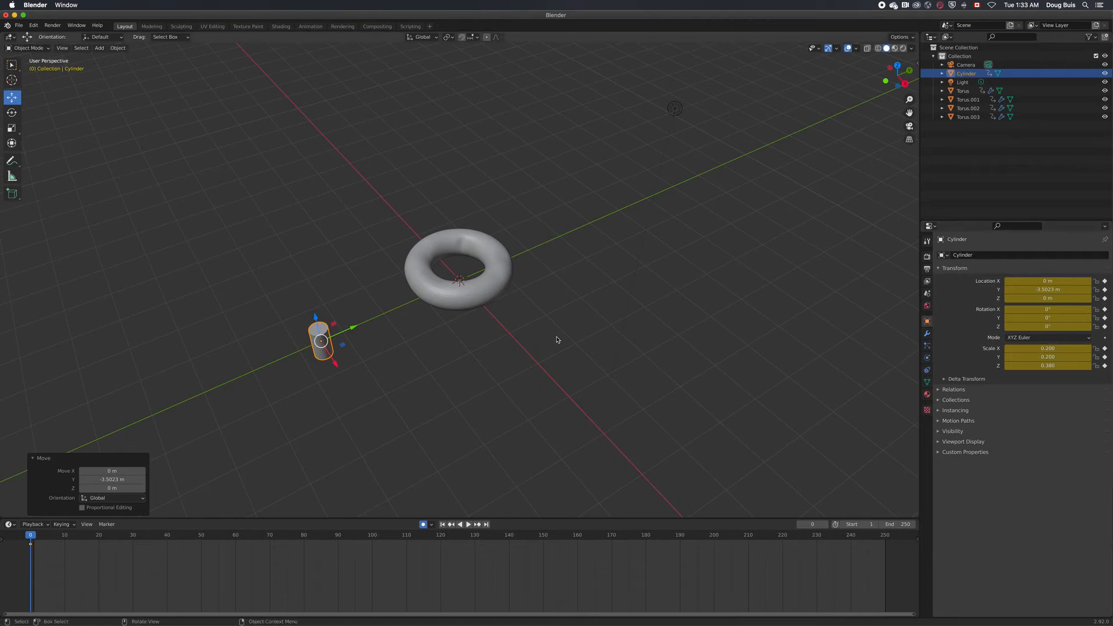
click(533, 354)
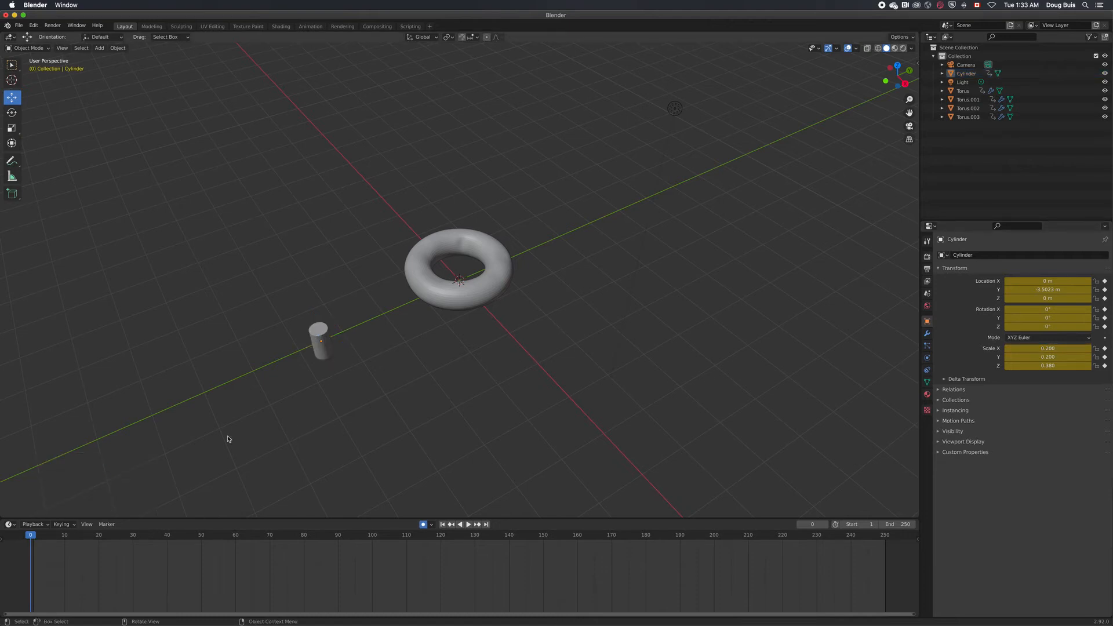
click(328, 354)
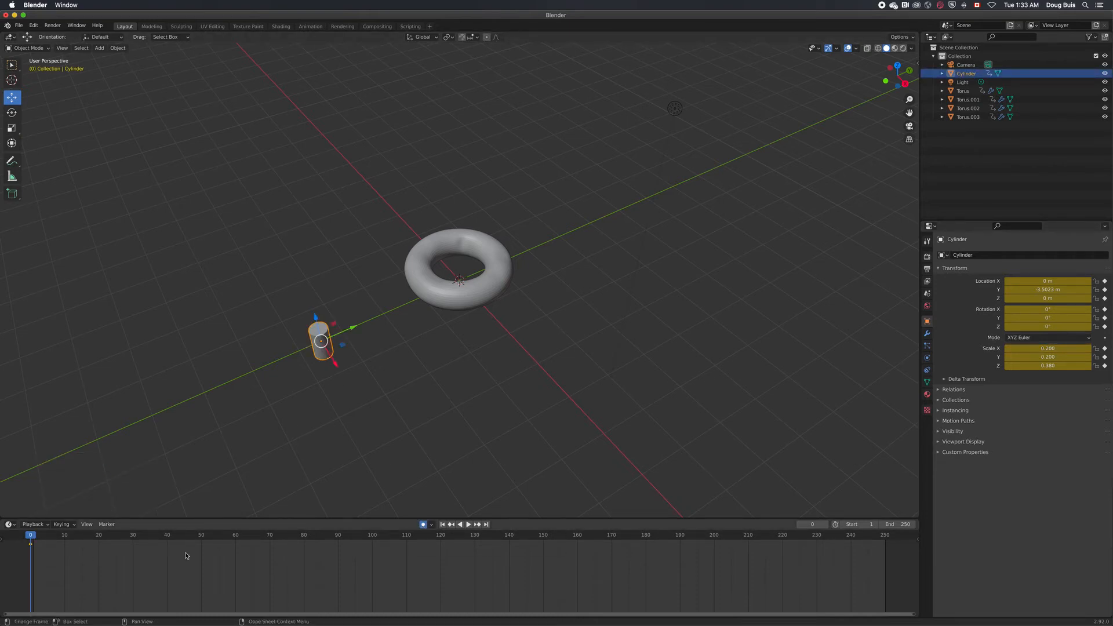
At frame 66, move the cylinder in front of the nearest torus's hole, to about X 2.8 m, Y 0.11 m, Z 1.83 m.
key(space)
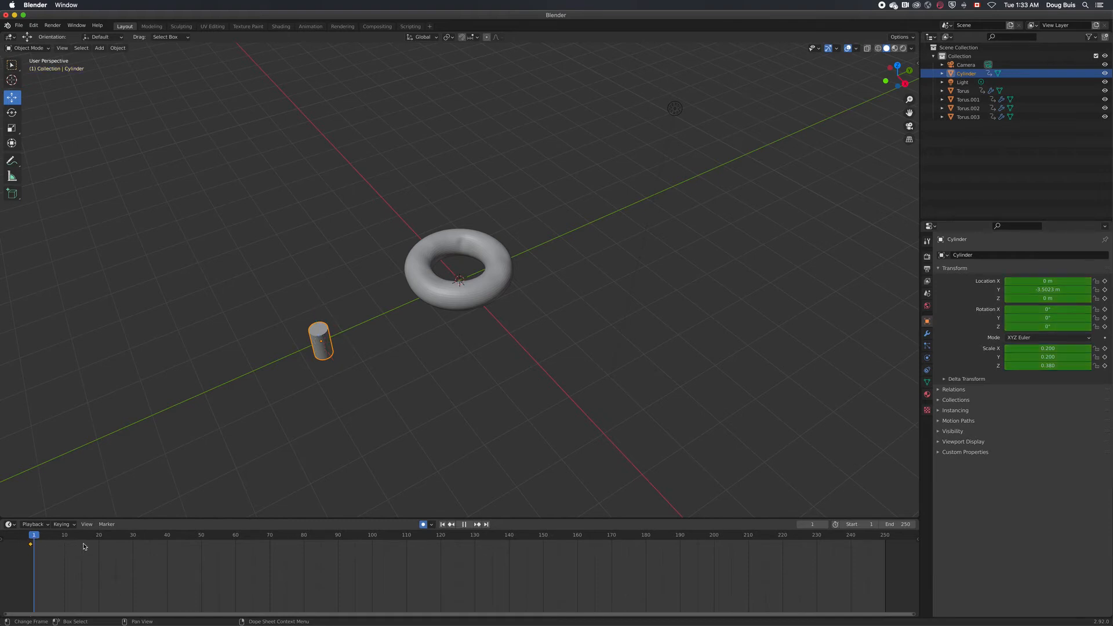
drag(119, 545, 243, 544)
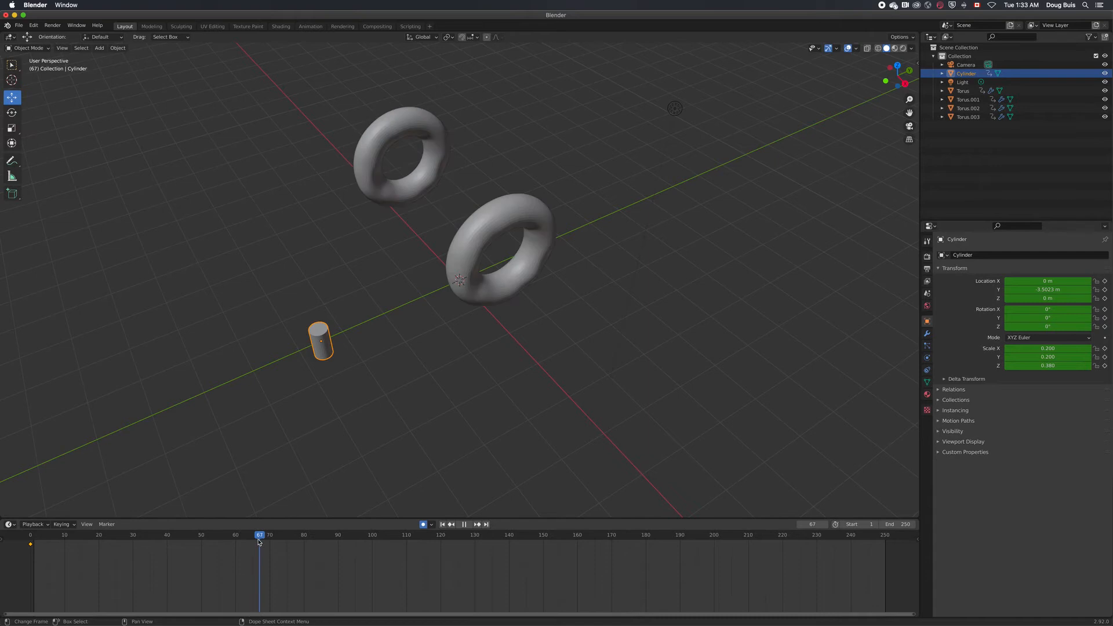
key(space)
key(ctrl+shift+space)
drag(180, 541, 257, 547)
drag(334, 363, 382, 434)
drag(398, 401, 602, 366)
middle_drag(603, 366, 564, 270)
drag(564, 270, 596, 233)
middle_drag(668, 315, 595, 263)
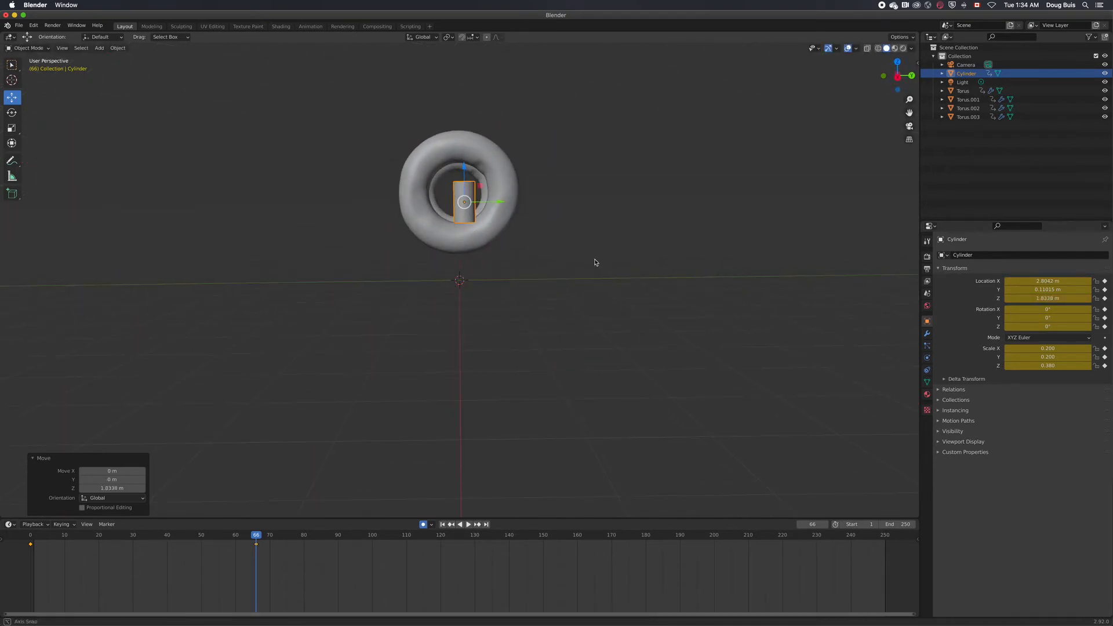
scroll(650, 320, up, 1)
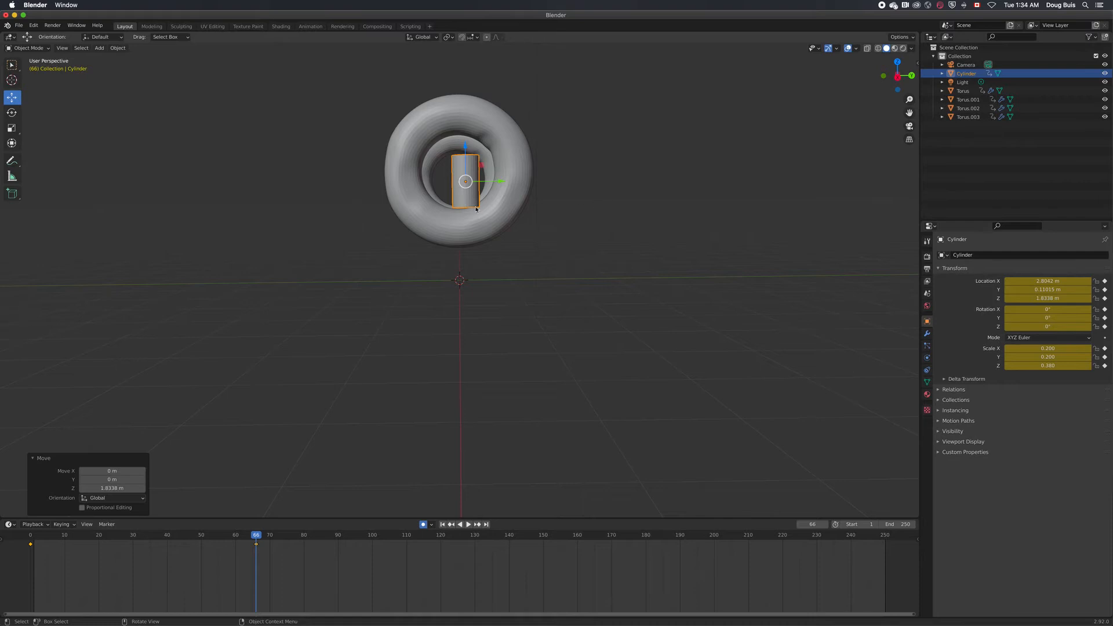
middle_drag(590, 329, 666, 356)
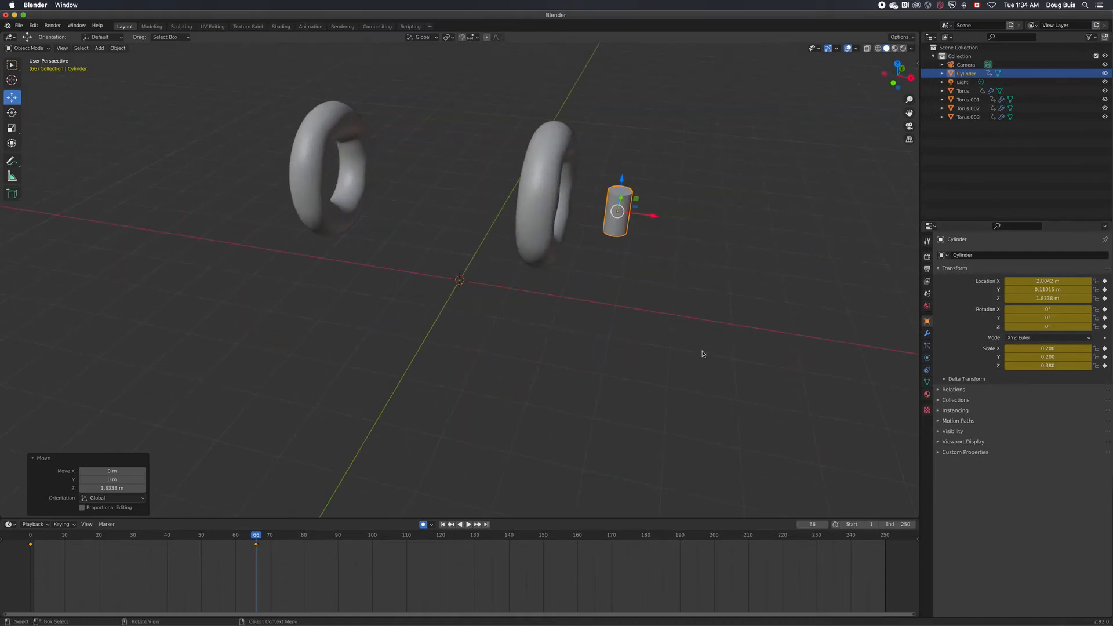
Set the cylinder's Y rotation to 90° at frame 66 so it points through the torus holes.
drag(1039, 309, 1067, 319)
key(super+z)
key(super+z)
click(1045, 319)
key(Return)
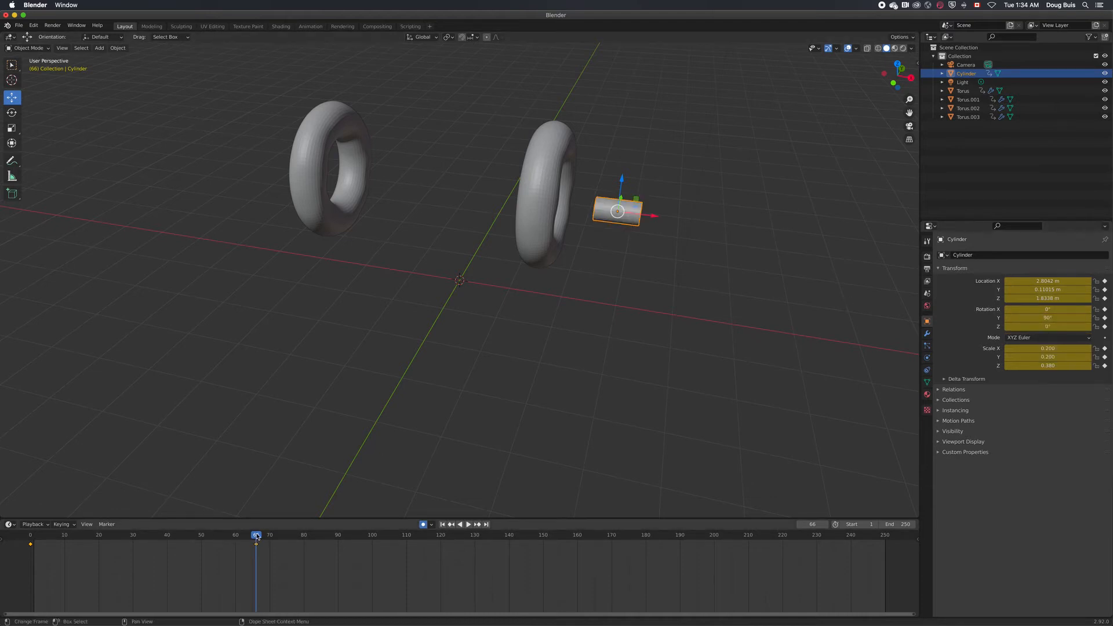
At frame 70, move the cylinder along X to about -0.58 m and stretch its Z scale to 3.66.
key(space)
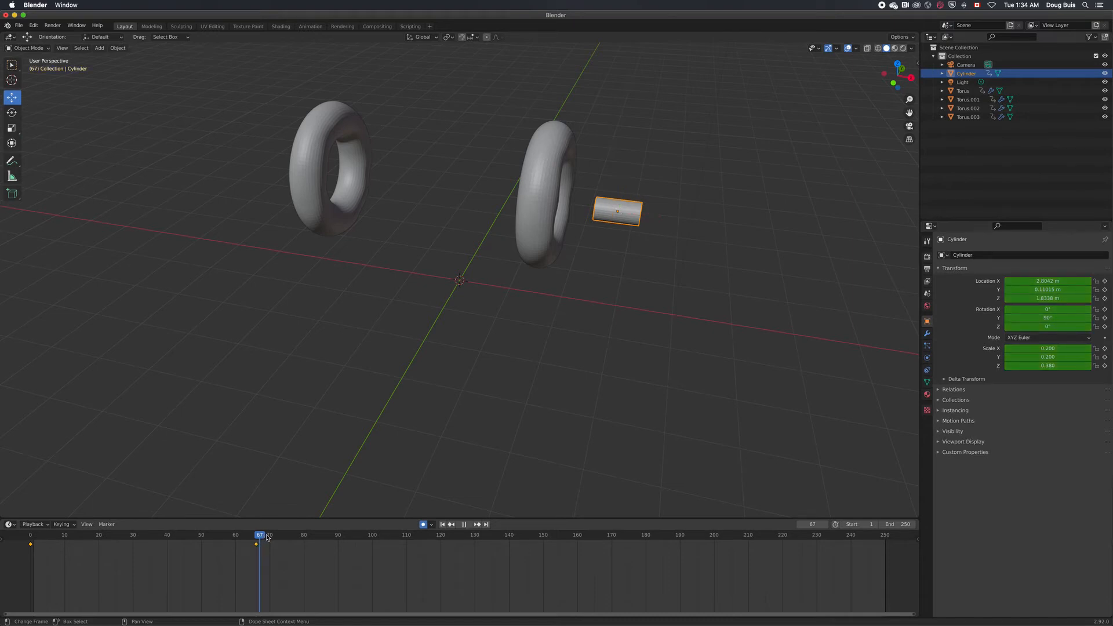
key(space)
drag(653, 216, 465, 210)
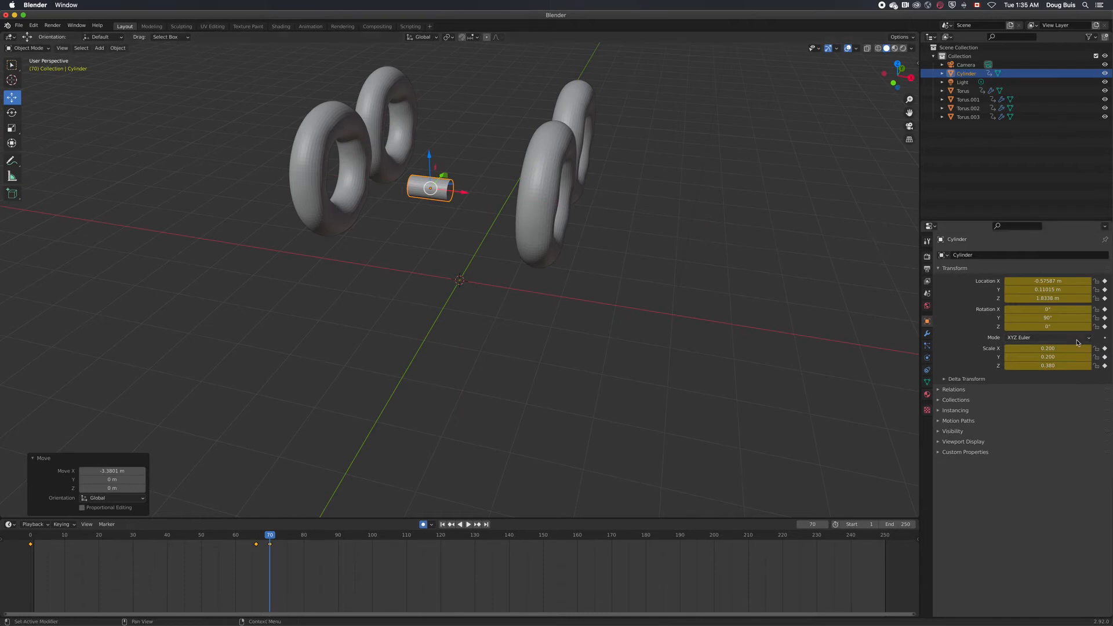
drag(1049, 365, 1103, 365)
Centre the long cylinder in the torus holes by moving it to about Y 0.067 m and Z 2.01 m.
middle_drag(841, 255, 725, 230)
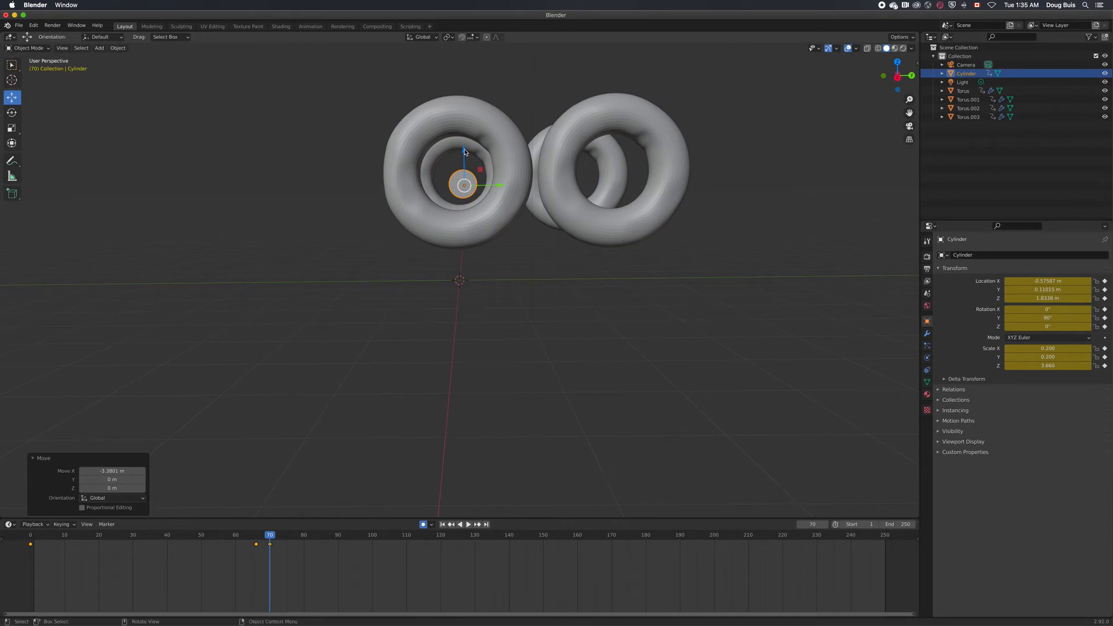
drag(464, 152, 465, 140)
drag(497, 175, 494, 175)
middle_drag(530, 263, 626, 309)
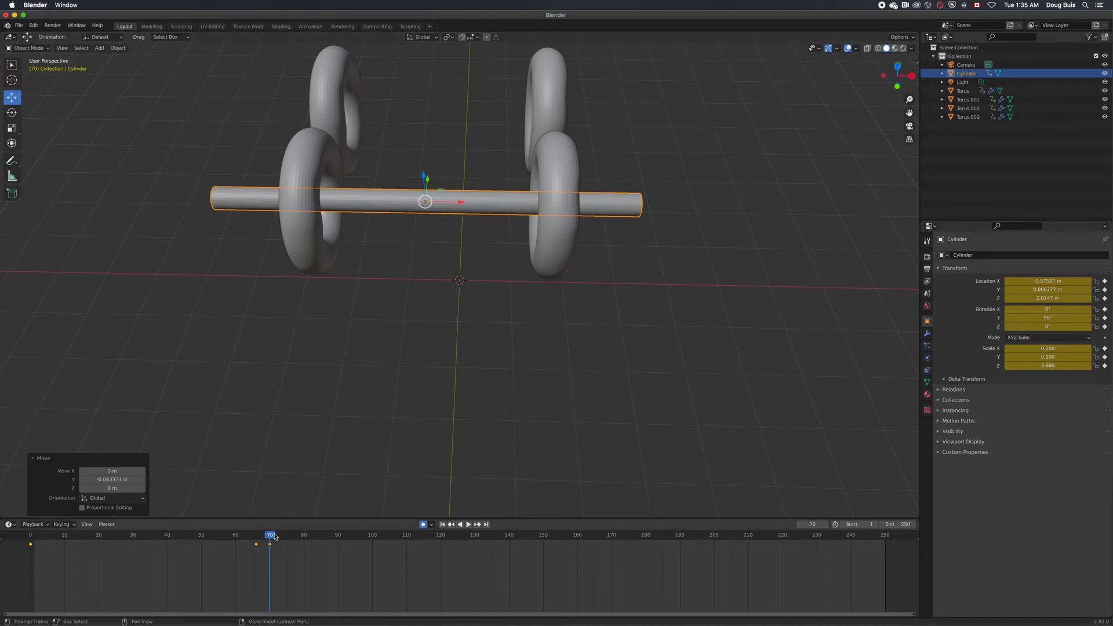
Go to frame 73 and duplicate the axle cylinder in place.
drag(271, 537, 280, 537)
scroll(490, 448, down, 2)
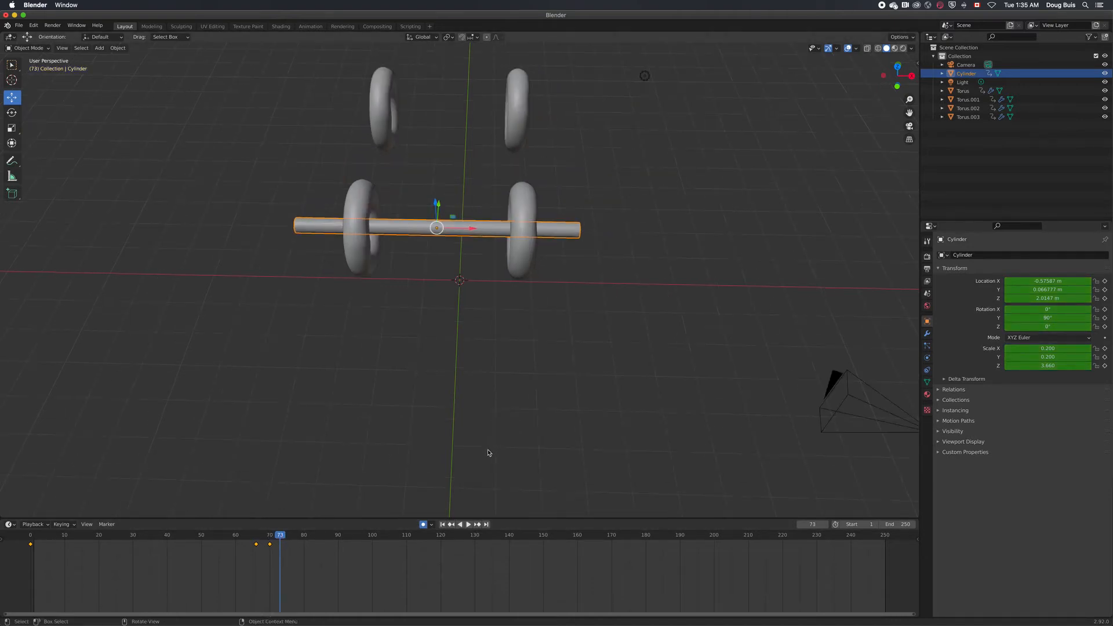
middle_drag(468, 349, 472, 378)
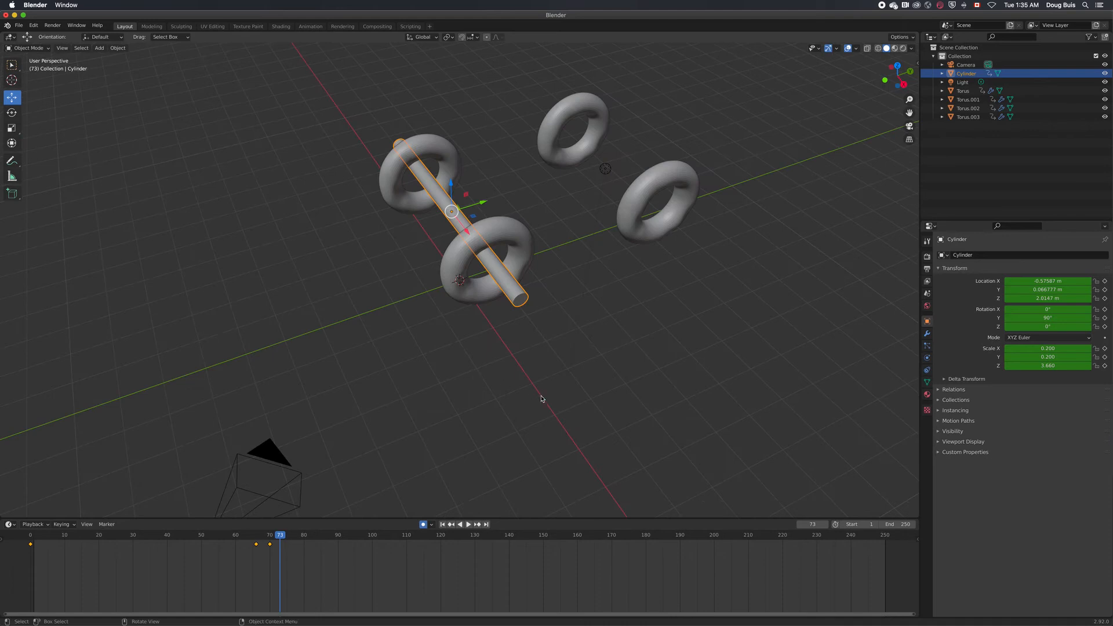
right_click(506, 279)
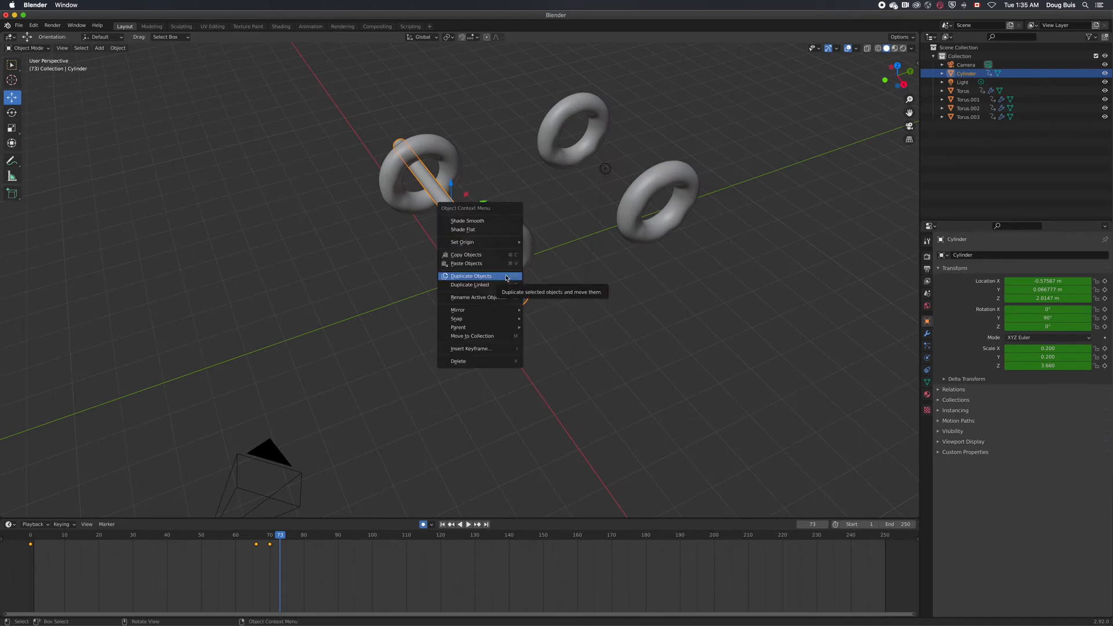
click(471, 277)
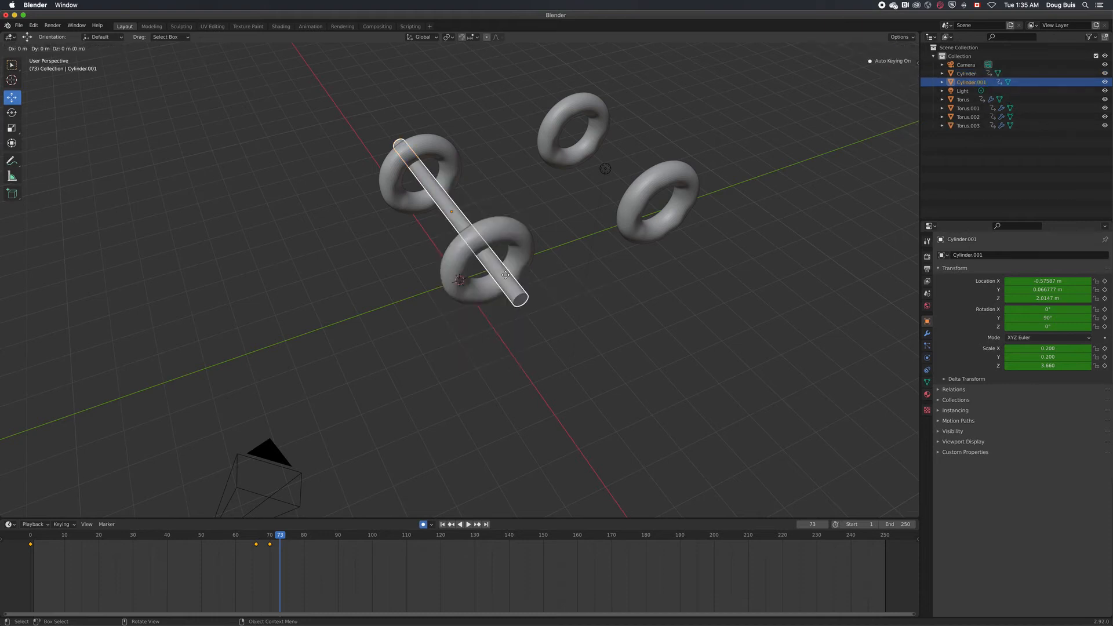
click(506, 277)
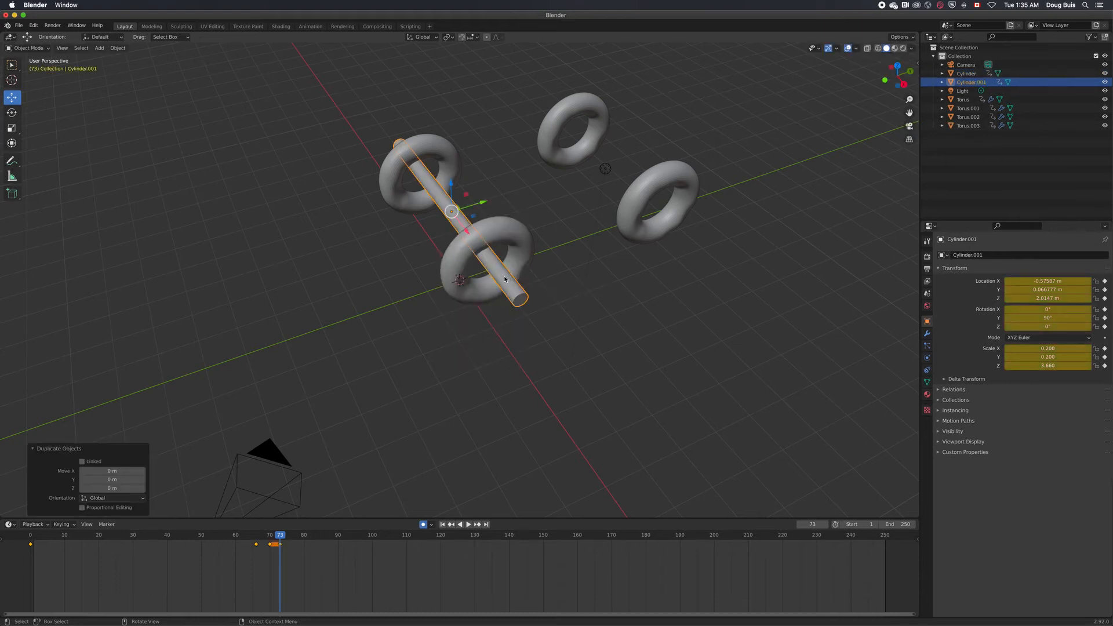
At frame 80, move the duplicated axle along Y to about 5.2 m, centred in the second pair of toruses.
key(space)
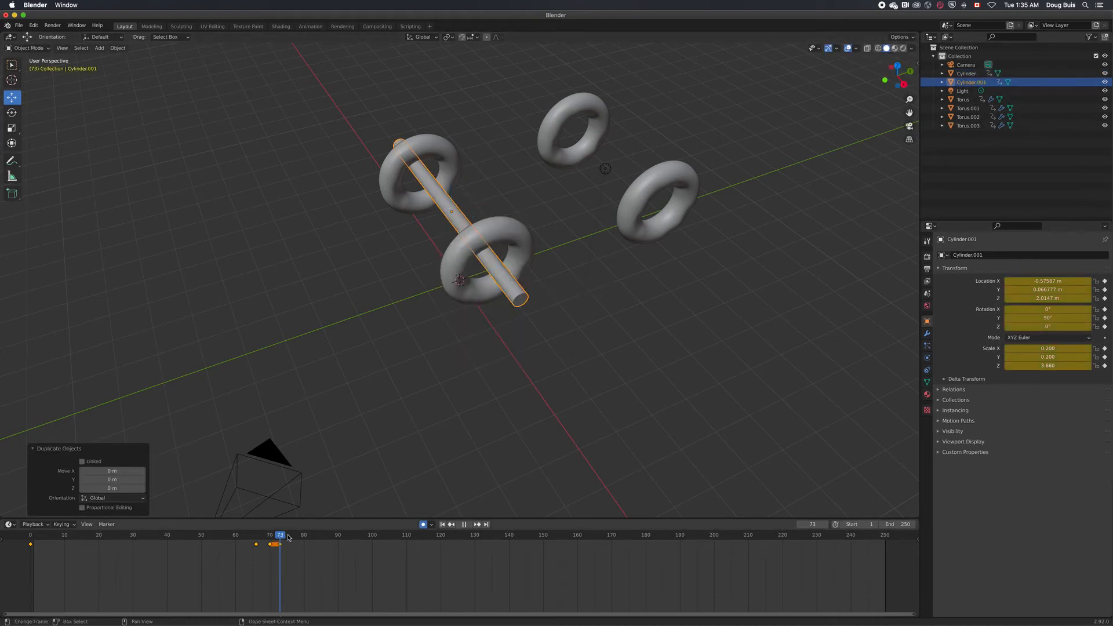
key(space)
drag(486, 204, 741, 304)
middle_drag(741, 304, 695, 263)
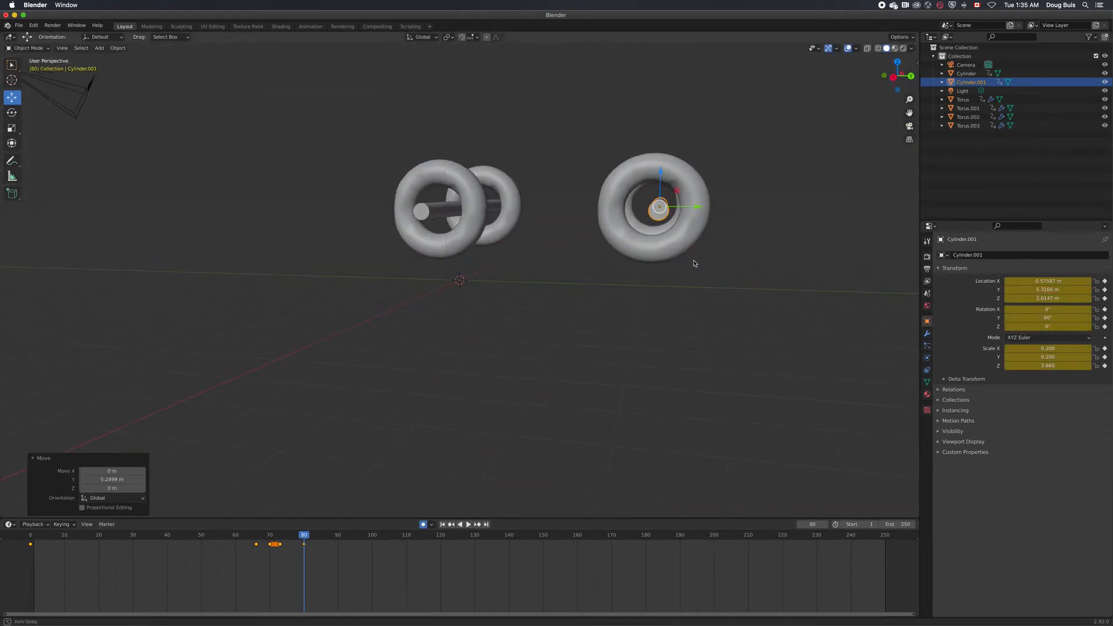
drag(699, 210, 694, 210)
middle_drag(705, 251, 766, 288)
Go to frame 82 and duplicate the second axle in place.
key(space)
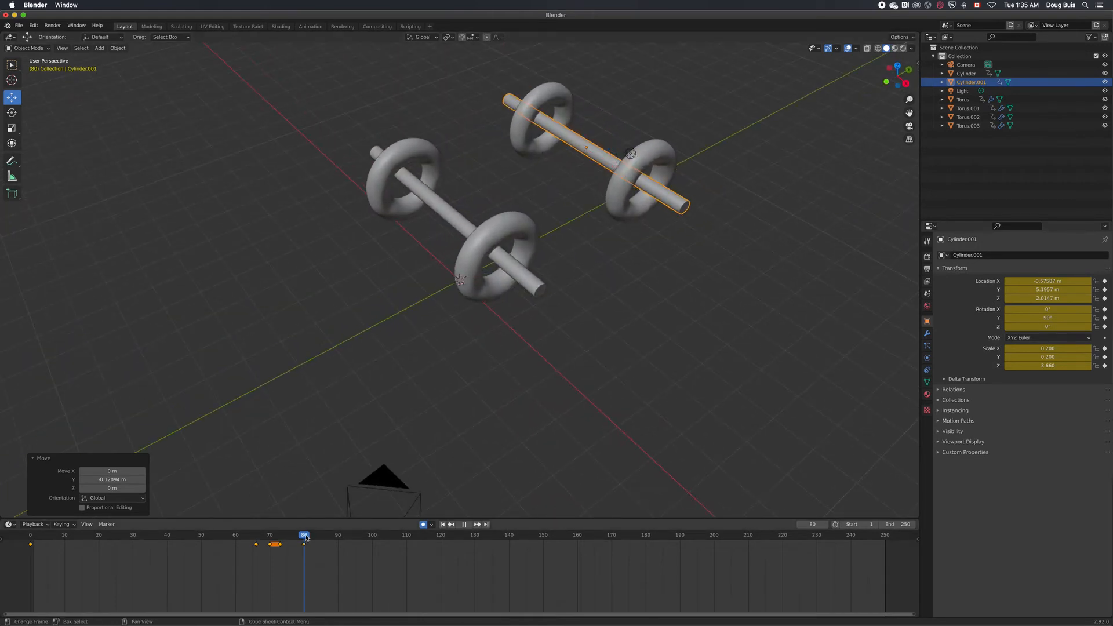
drag(308, 536, 310, 537)
right_click(675, 199)
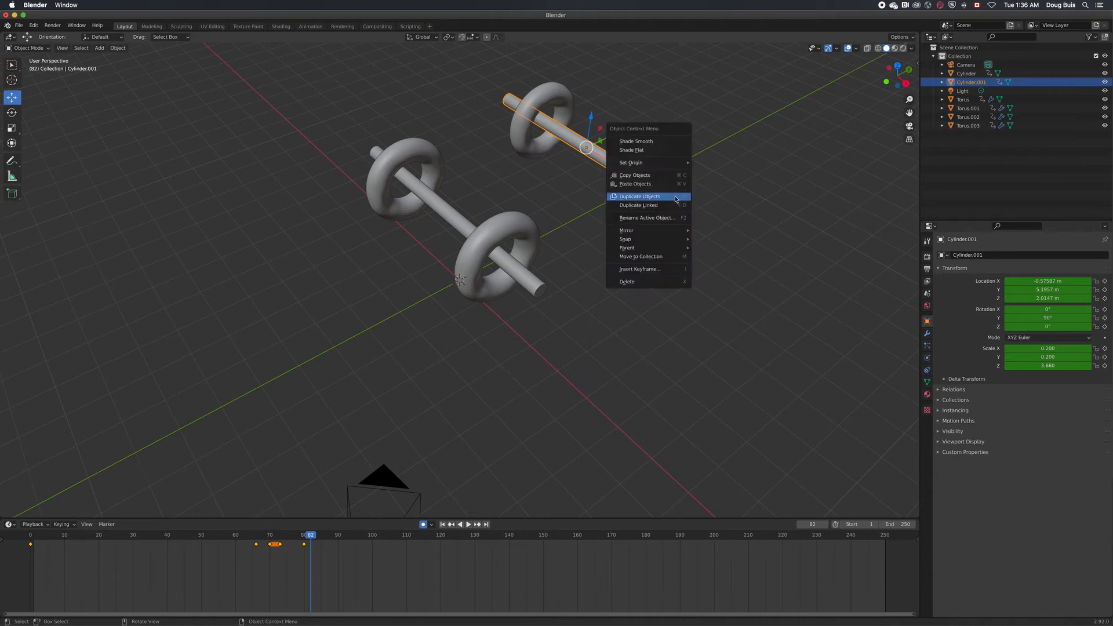
click(676, 199)
click(676, 199)
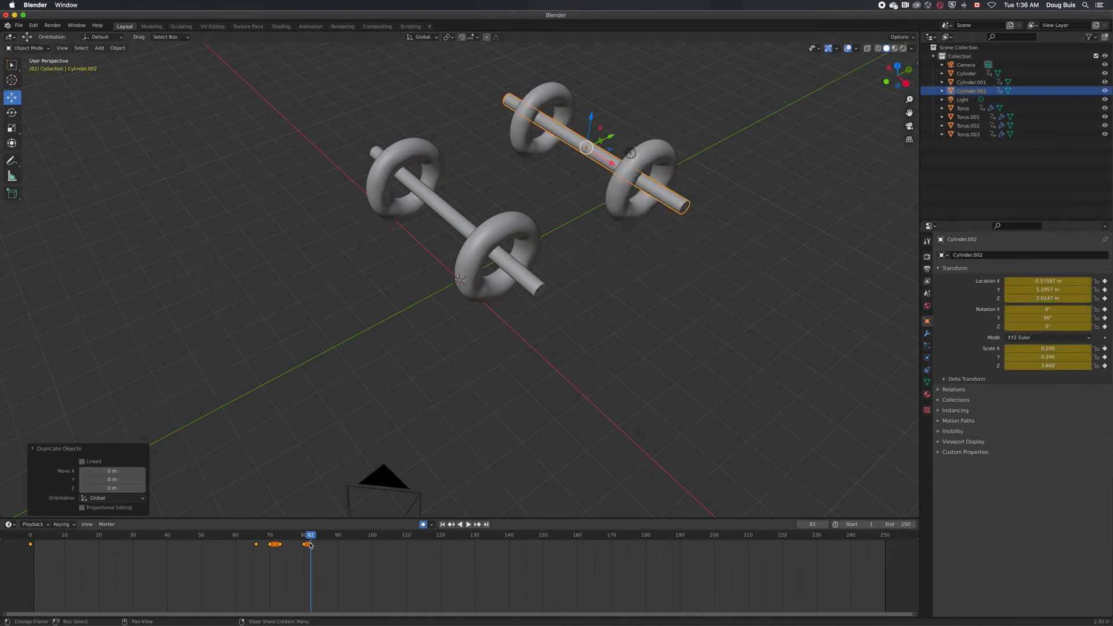
At frame 90, set the duplicated cylinder's X rotation to 90° and move it along Y to about 2.71 m, bridging both axles.
drag(311, 538, 339, 539)
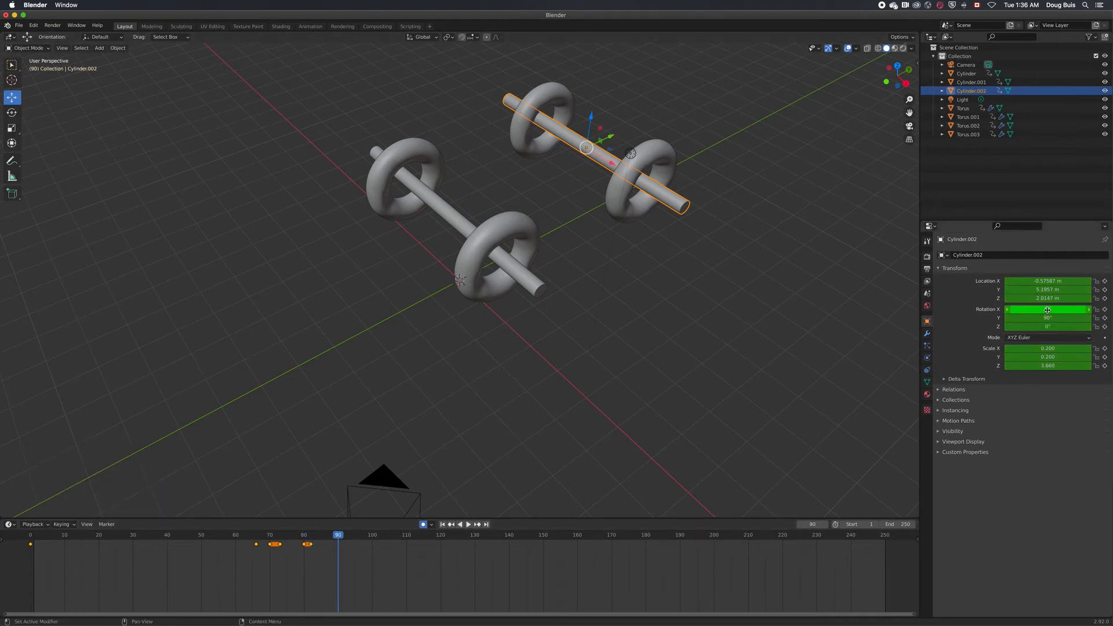
drag(1048, 310, 1081, 310)
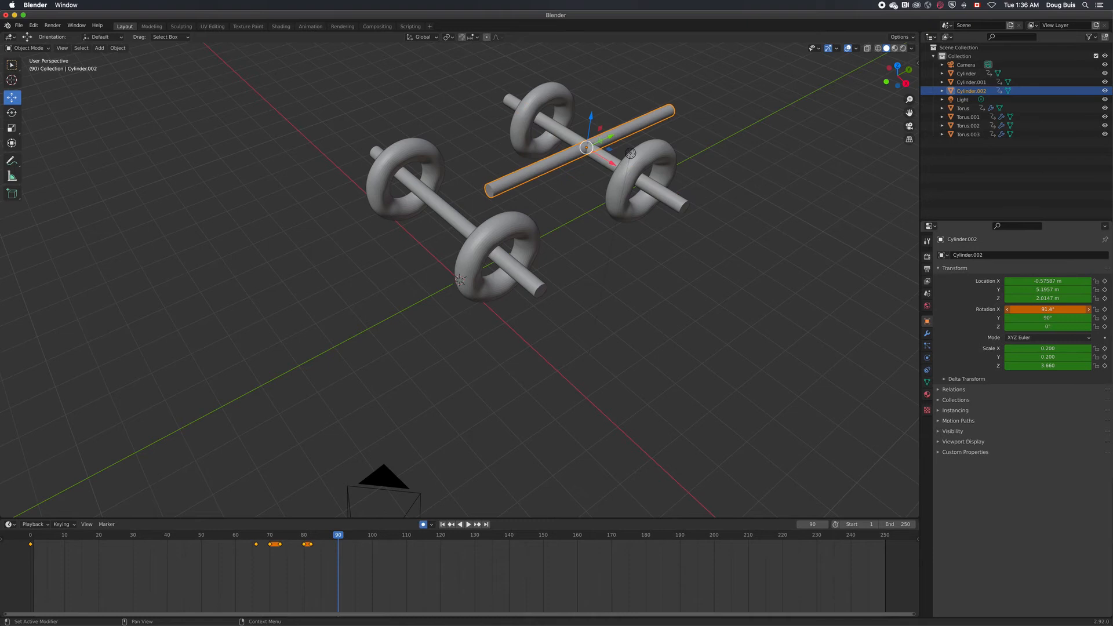
click(1057, 312)
text(90)
key(Return)
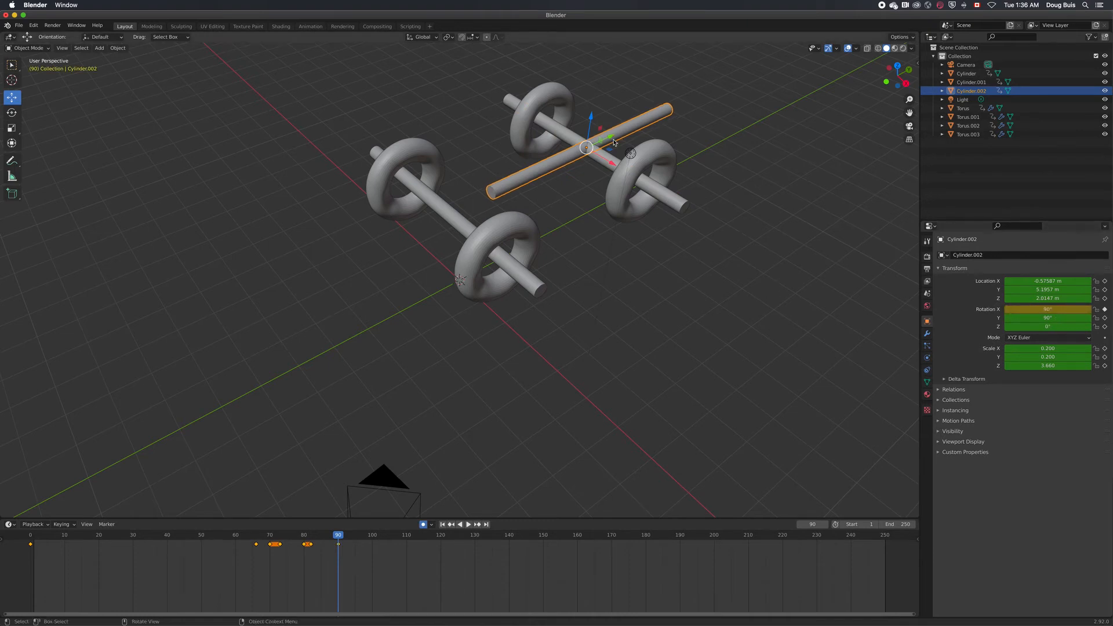
drag(612, 141, 549, 166)
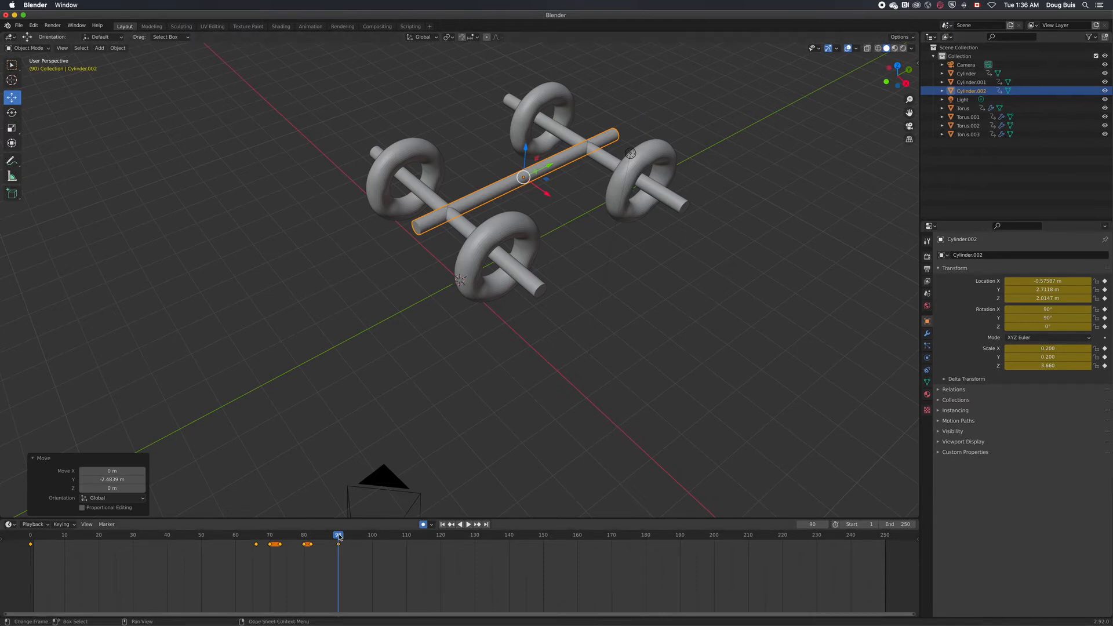
Play the animation from frame 0 to review the wheels, axles and connecting bar assembling.
drag(339, 537, 30, 542)
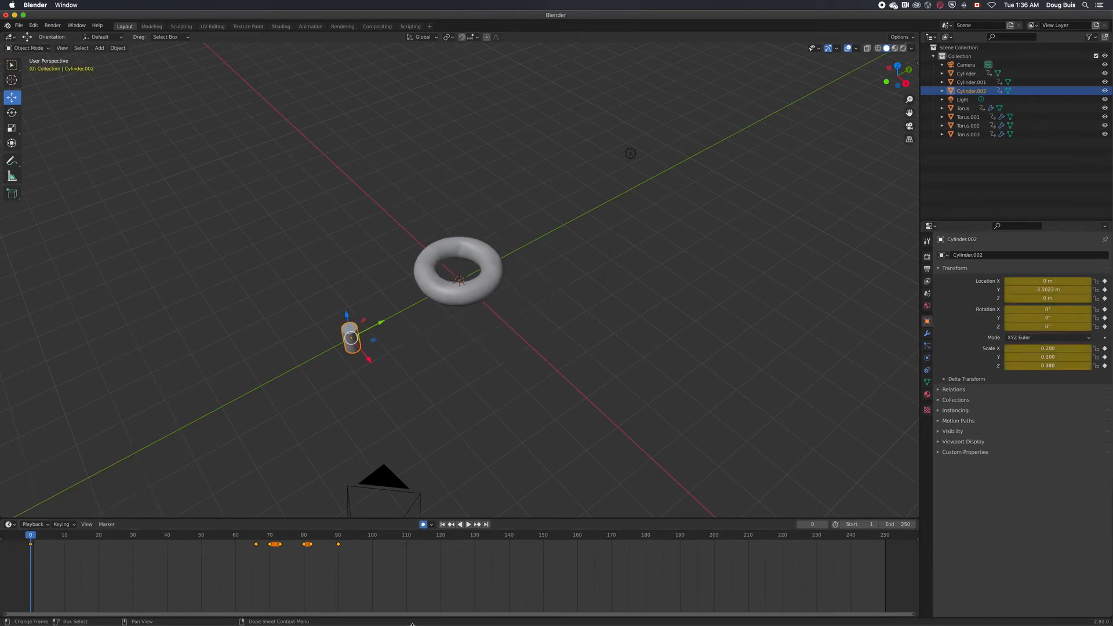
click(469, 526)
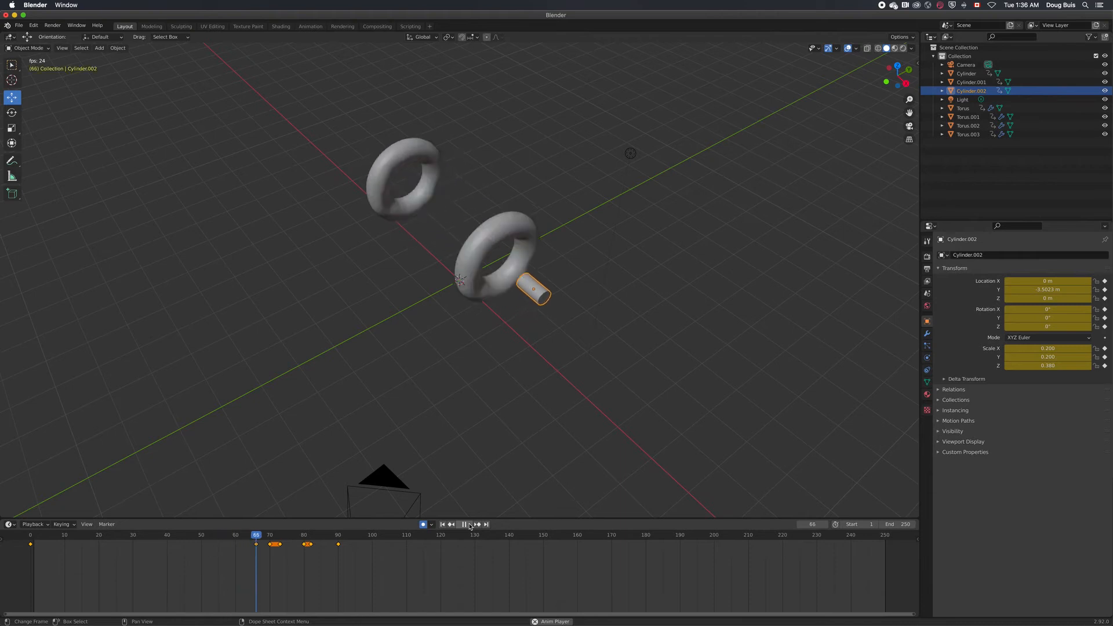
click(469, 526)
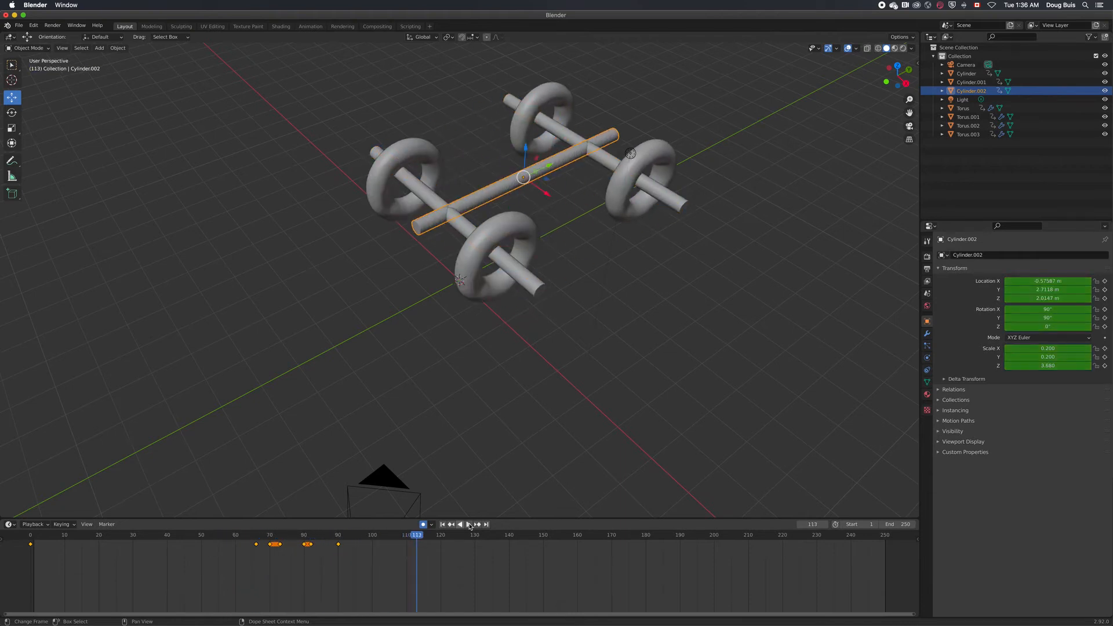
key(space)
drag(400, 539, 355, 542)
click(505, 246)
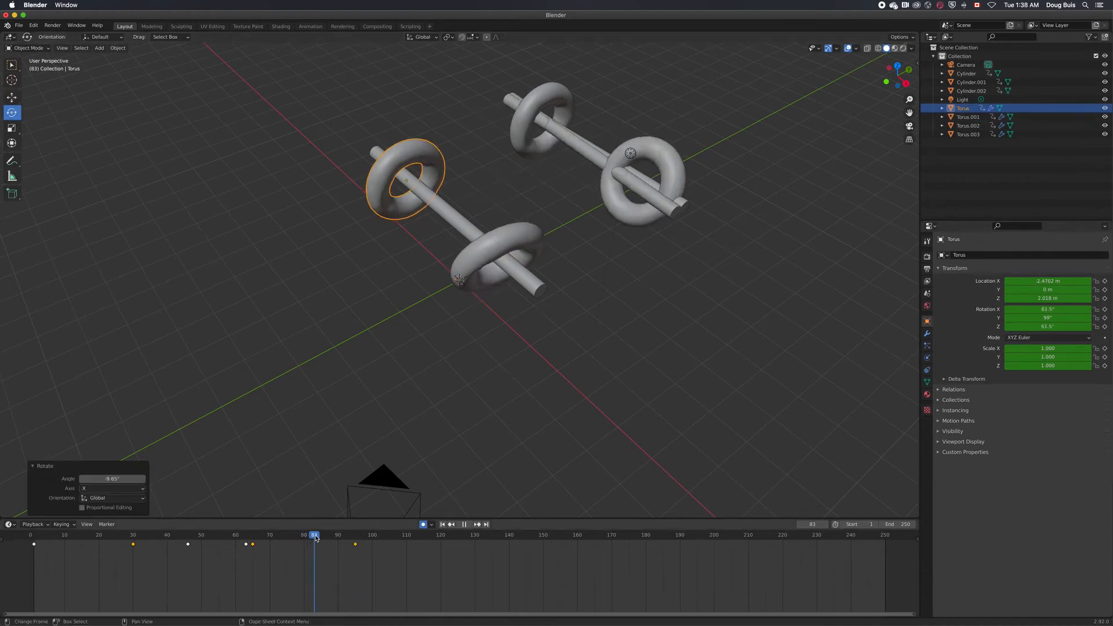
drag(324, 539, 338, 539)
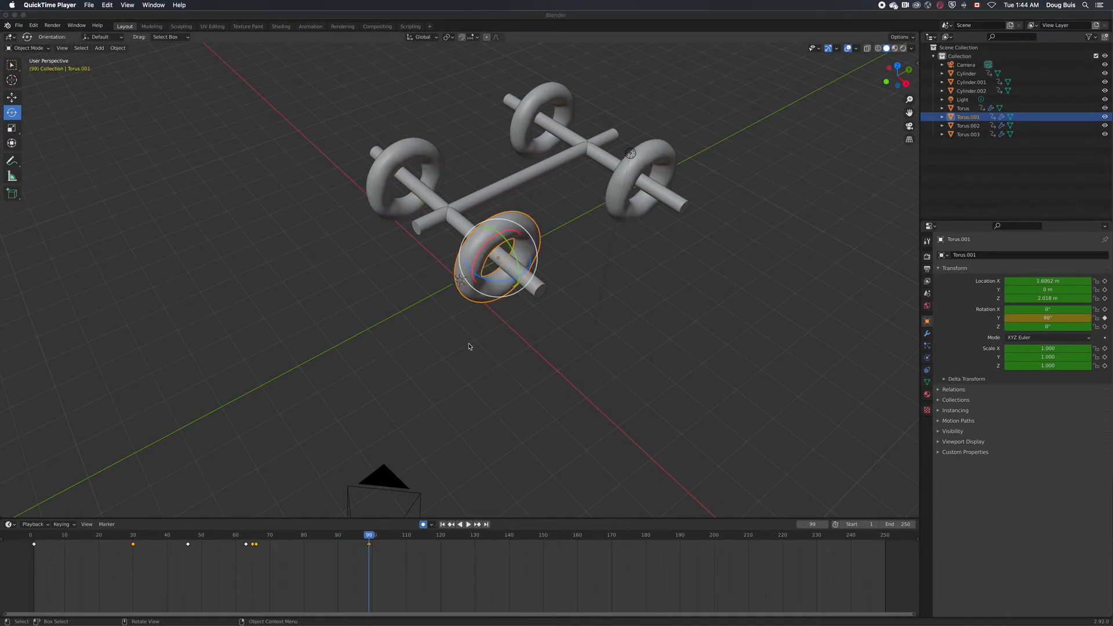
Keyframe Torus.001 to spin by rotating it about -26.3° around X at frame 99 and increasing its Y rotation at frame 249.
click(474, 244)
click(475, 245)
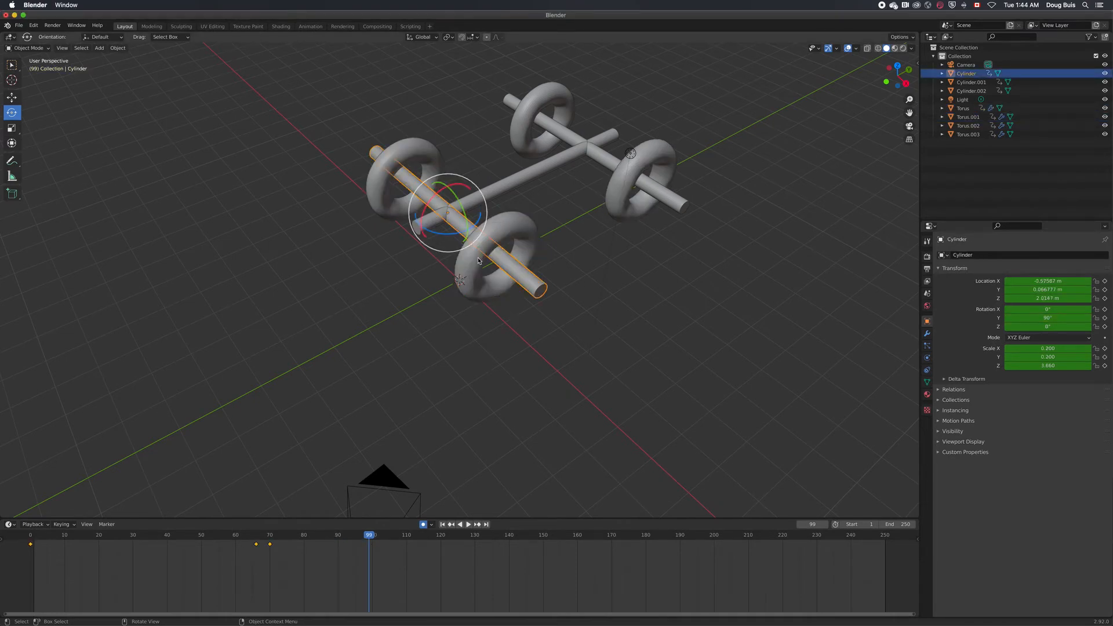
click(479, 260)
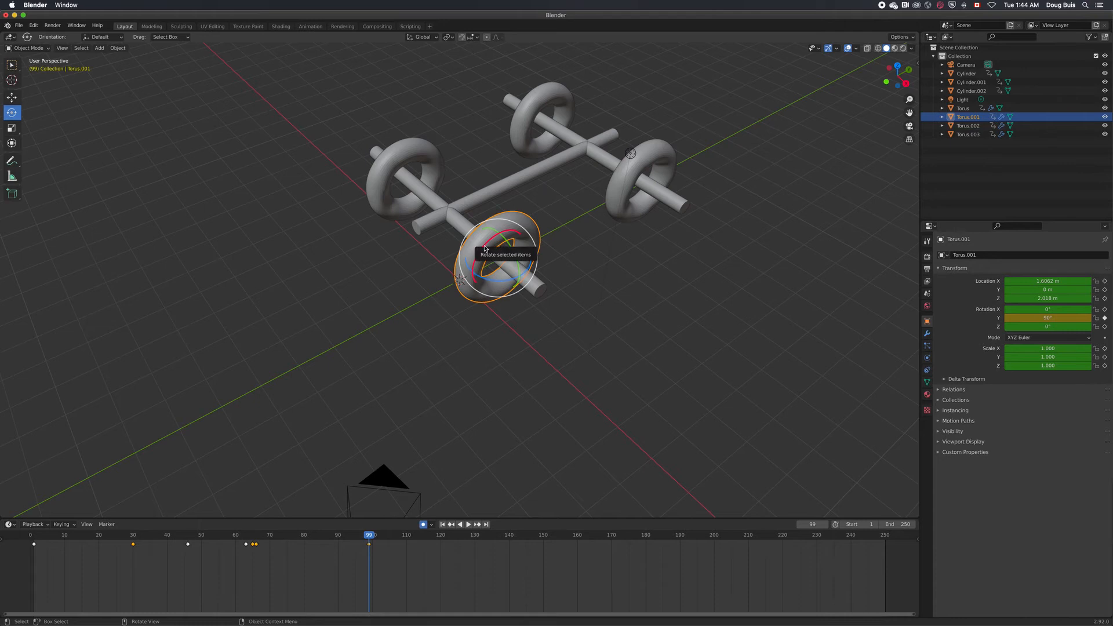
drag(485, 248, 492, 241)
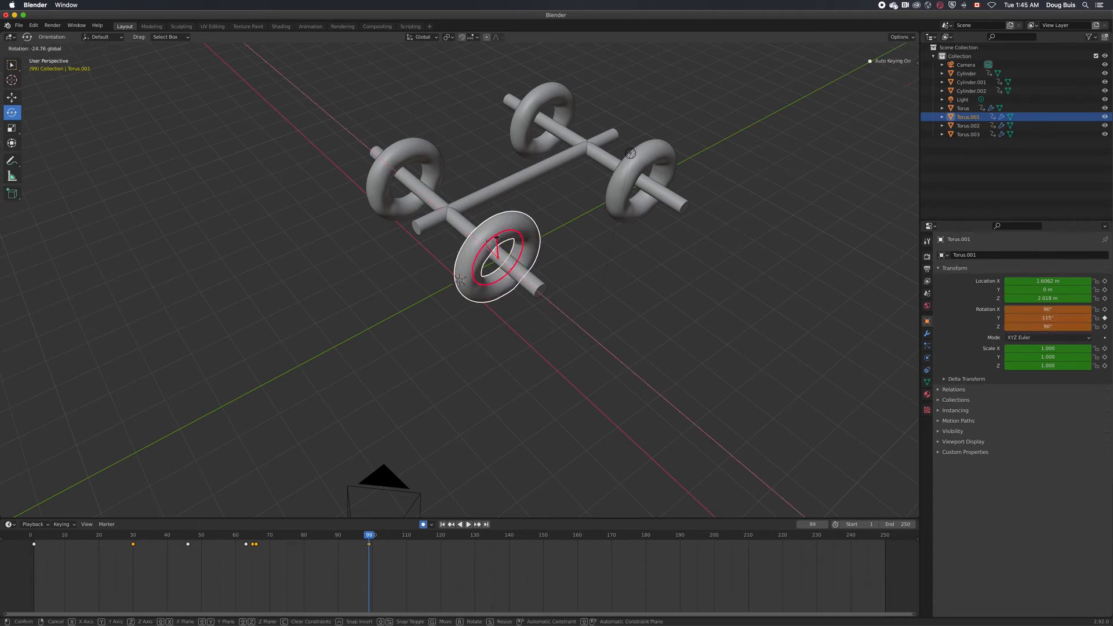
drag(496, 238, 496, 238)
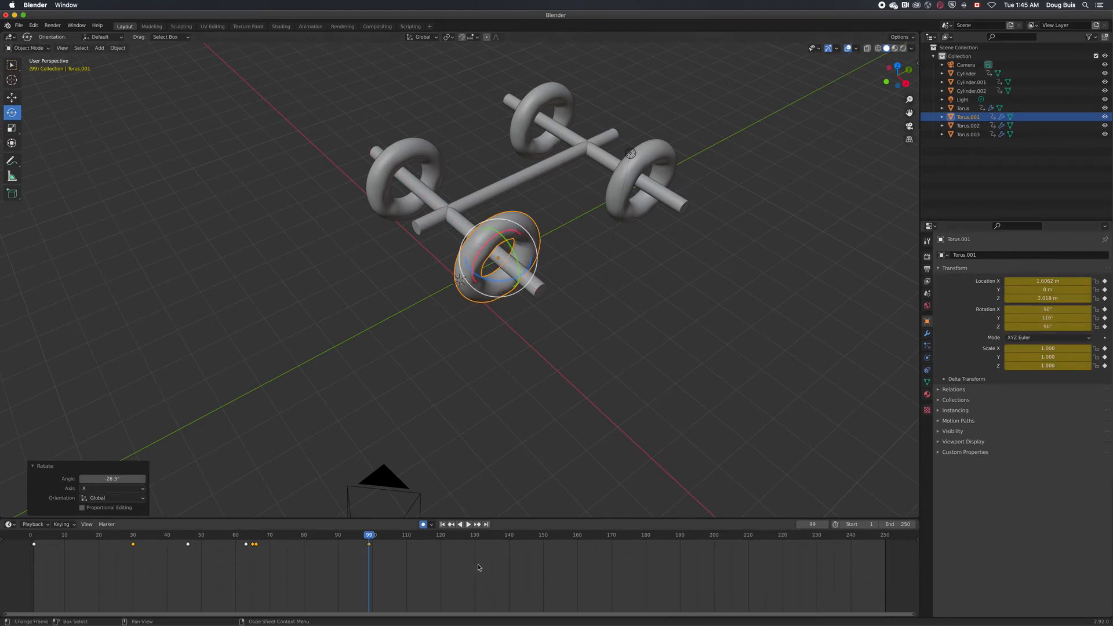
drag(371, 536, 882, 551)
drag(1044, 318, 1095, 317)
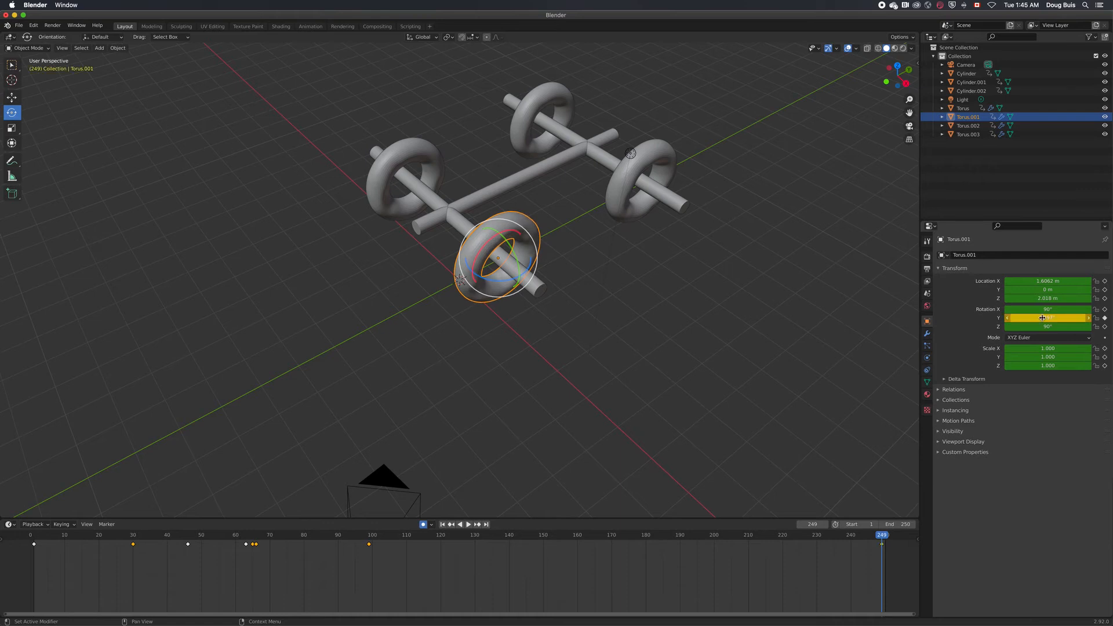
Rotate Torus about -18.4° around X at frame 99, and keyframe its Y rotation several full turns lower at frame 249.
drag(882, 535, 368, 532)
click(394, 157)
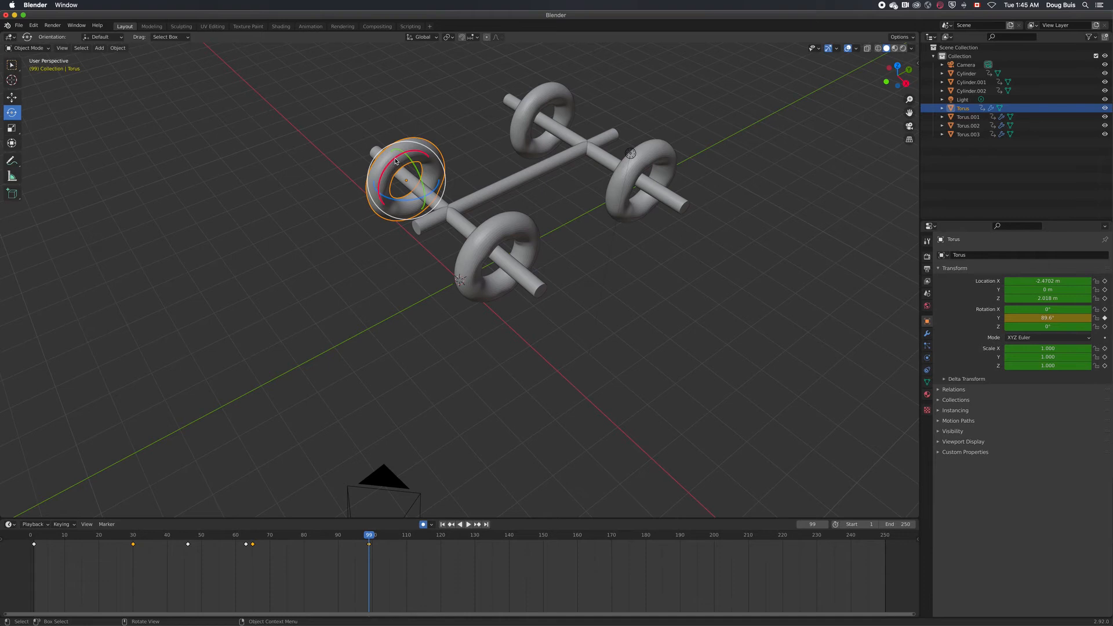
drag(396, 161, 406, 177)
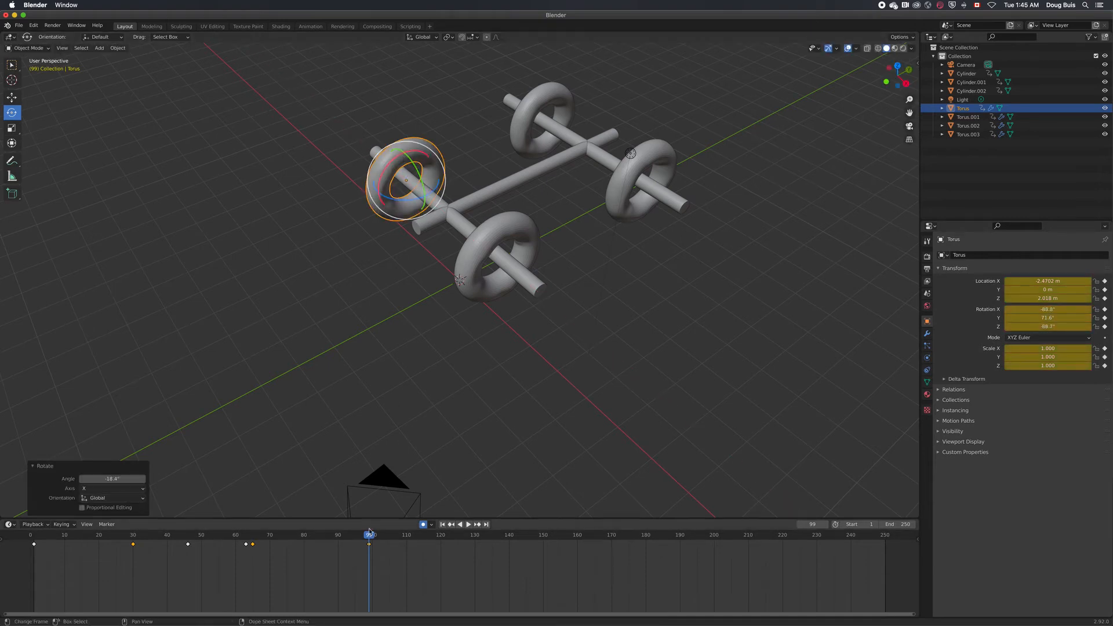
drag(370, 531, 882, 592)
mouse_move(1048, 317)
mouse_down()
mouse_move(290, 317)
mouse_move(0, 206)
mouse_move(812, 318)
mouse_move(348, 318)
mouse_move(1041, 321)
mouse_up()
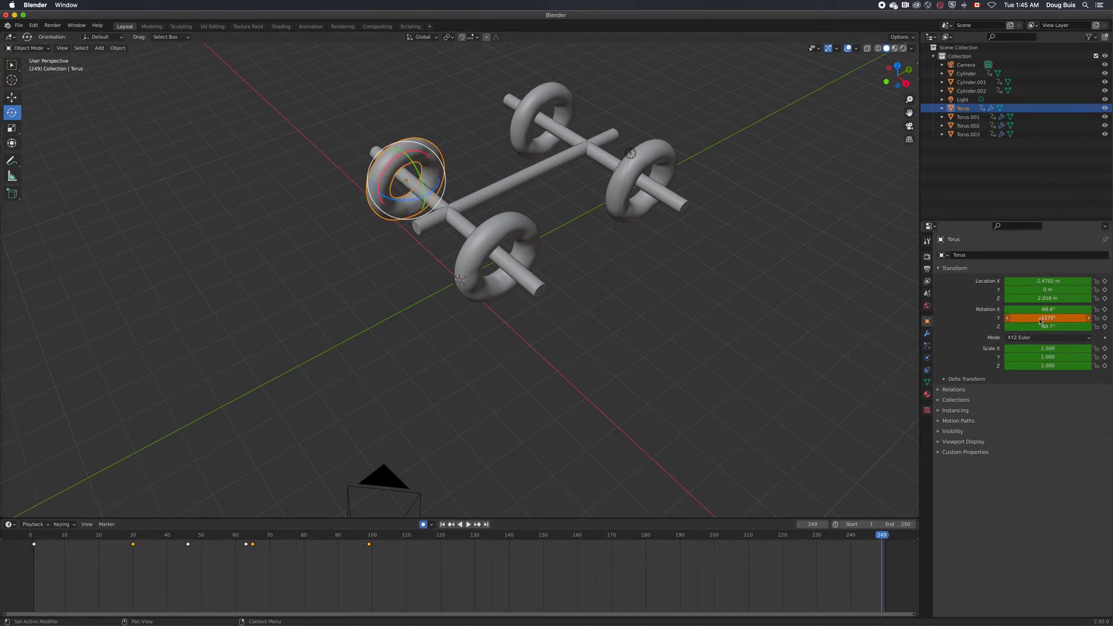
key(i)
Rotate Torus.003 slightly around X at frame 99, and raise its Y rotation to about 1008° at frame 250.
drag(505, 536, 369, 540)
click(634, 162)
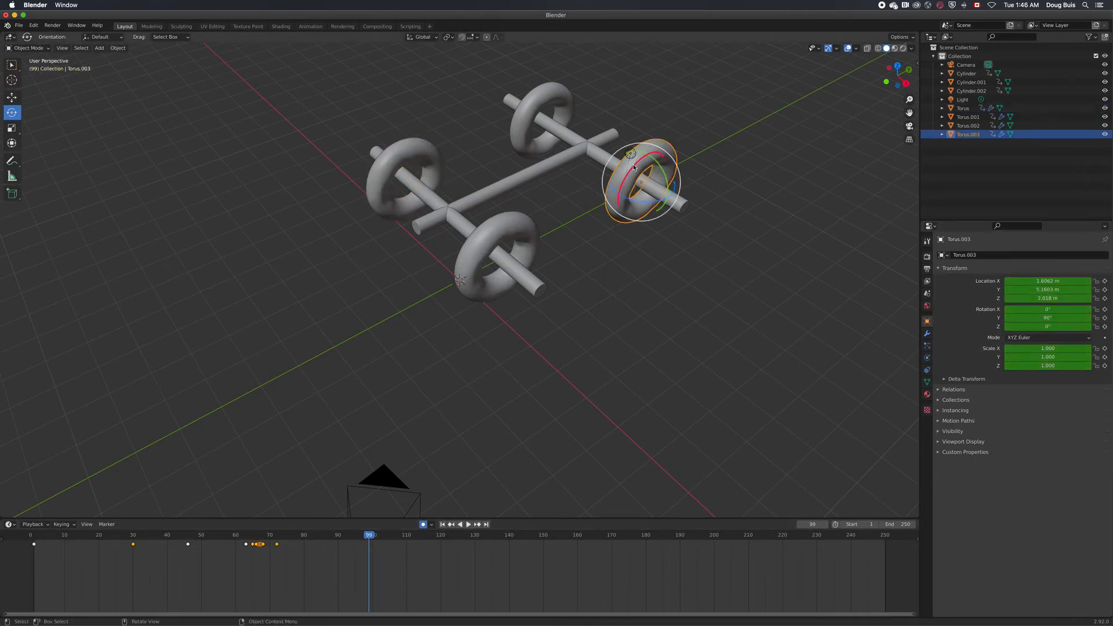
drag(634, 167, 632, 171)
drag(444, 577, 887, 579)
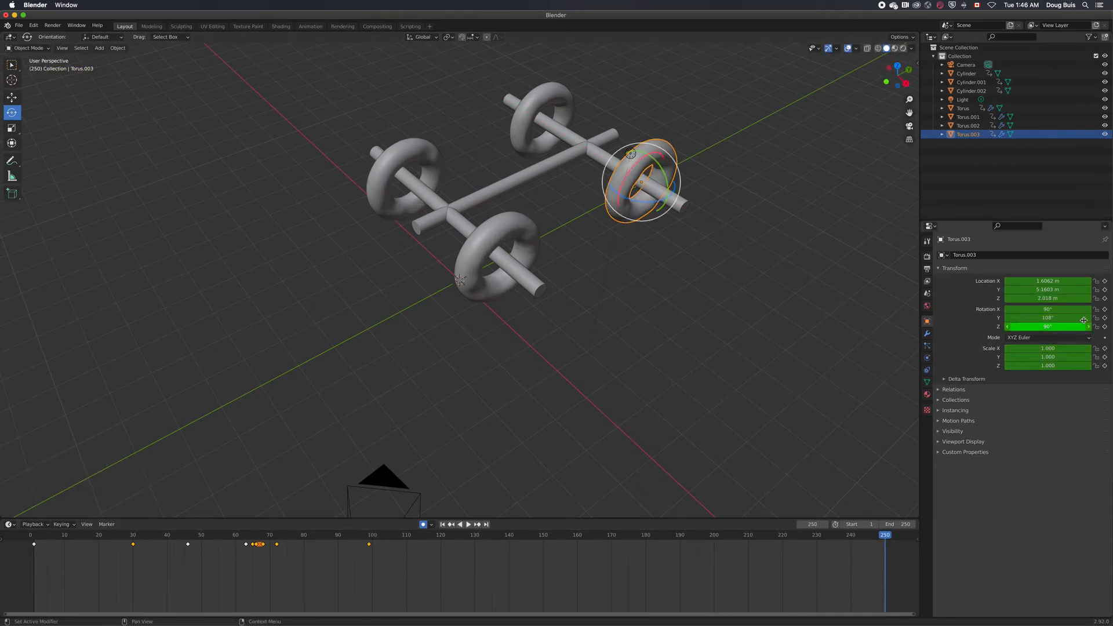
drag(1034, 319, 1094, 318)
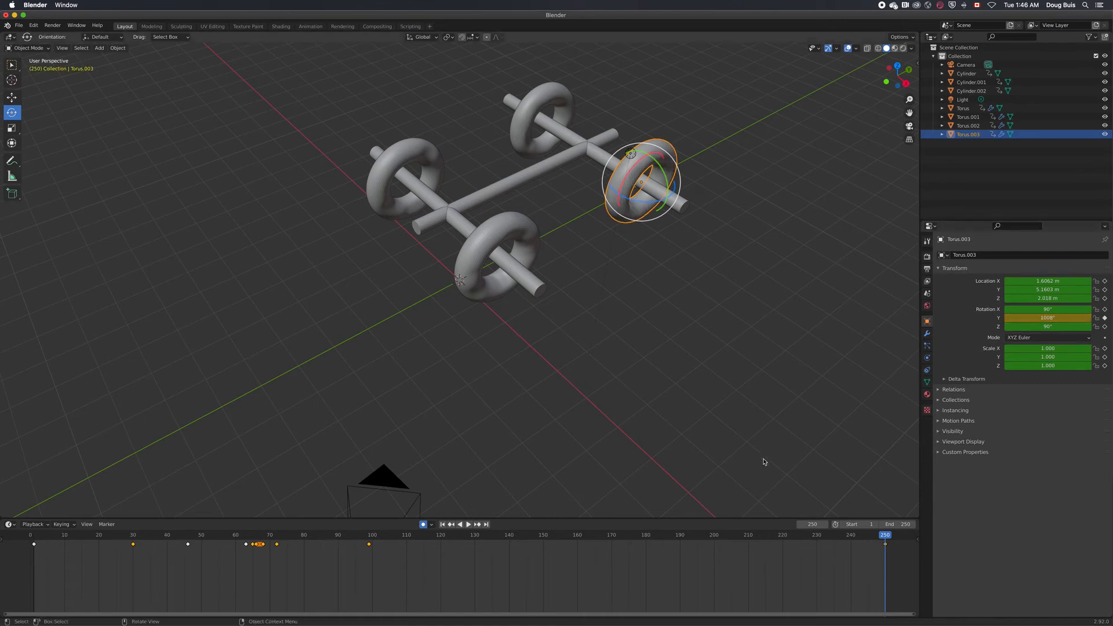
Rotate Torus.002 about -16° around X at frame 99, and raise its Y rotation to about 955° at frame 247.
drag(884, 537, 369, 580)
click(530, 113)
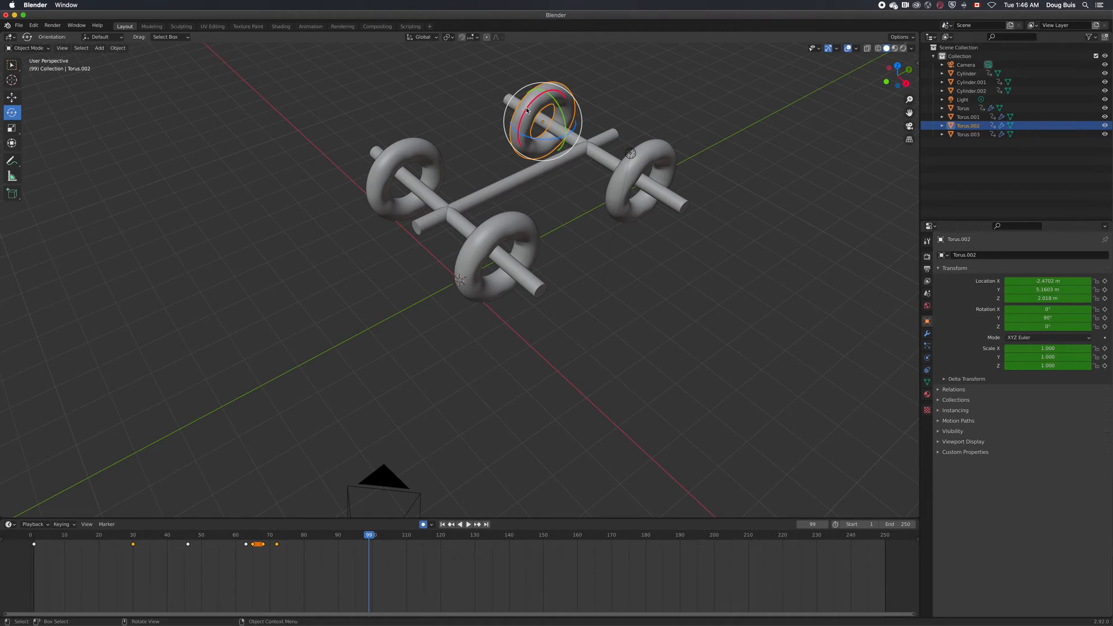
drag(528, 109, 531, 125)
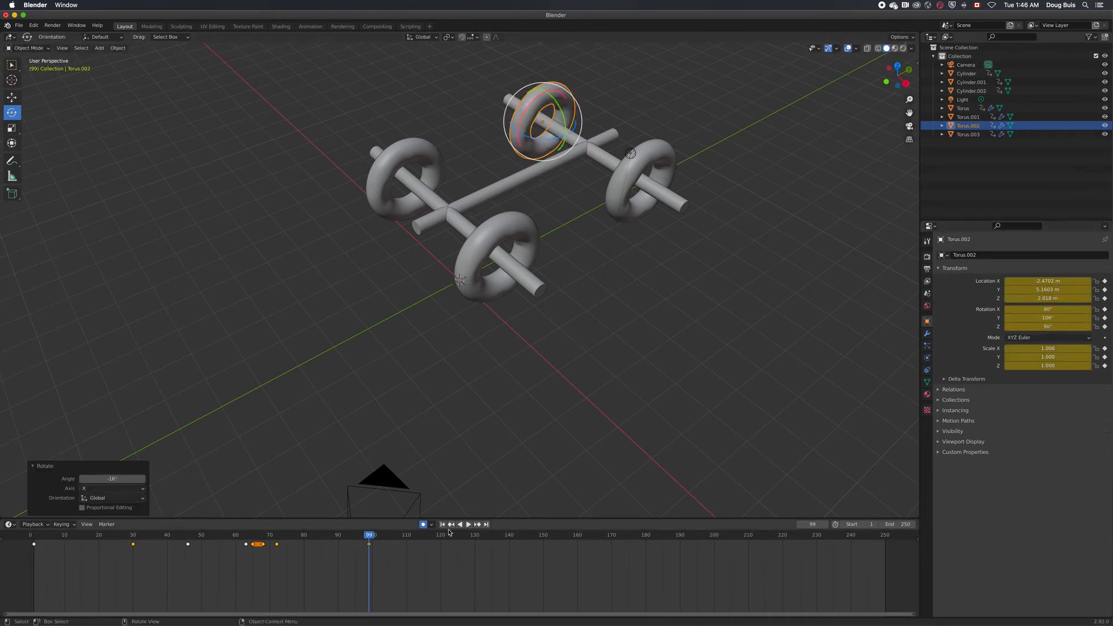
drag(472, 544, 875, 591)
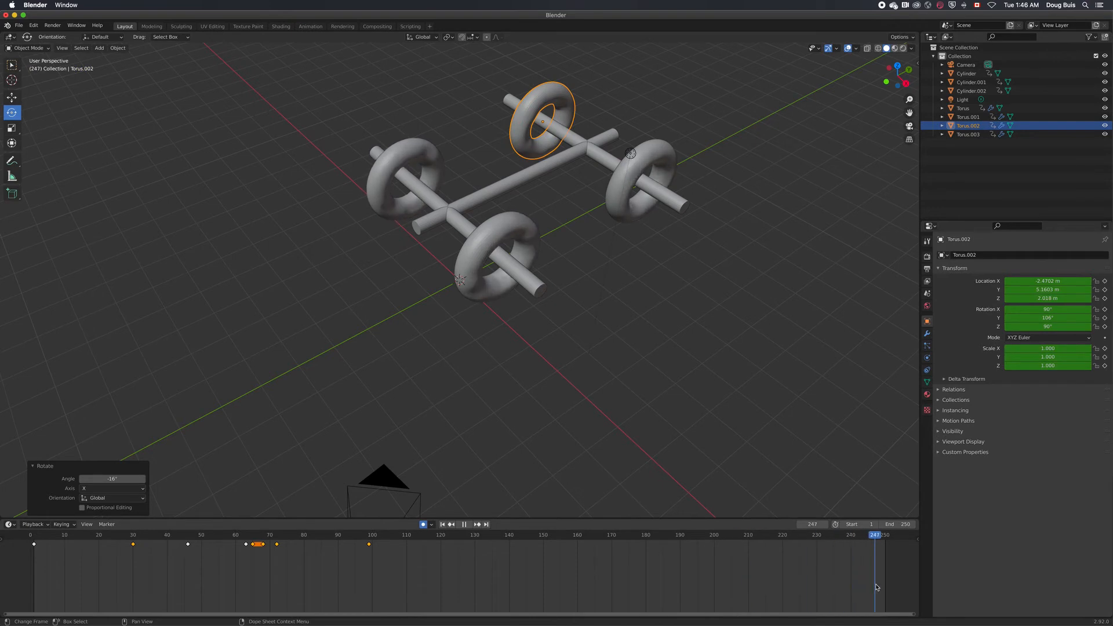
drag(1048, 318, 1102, 319)
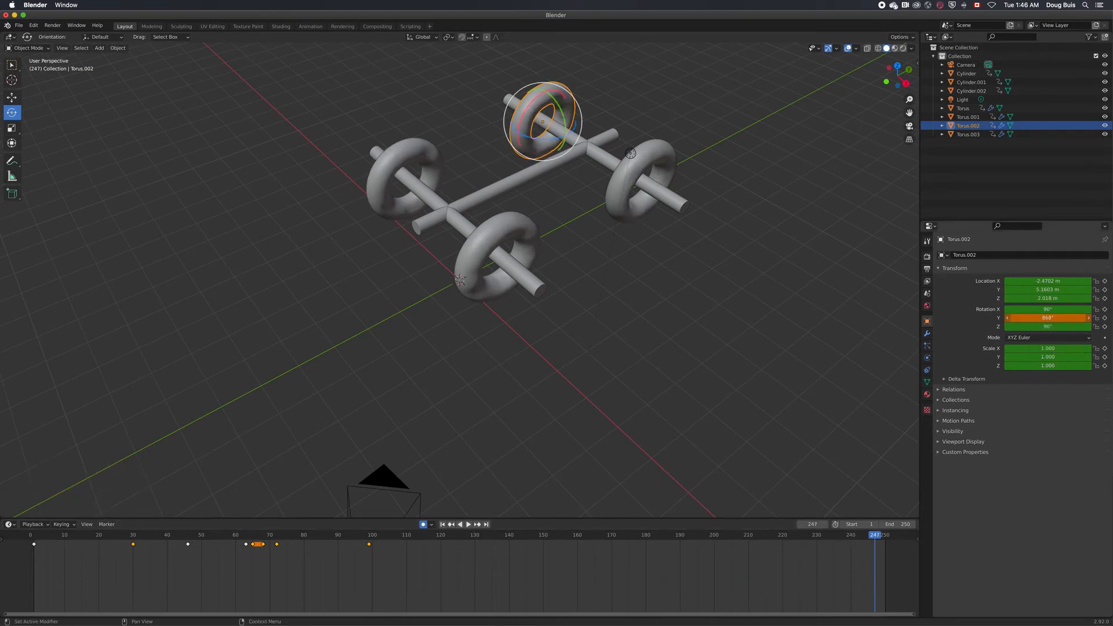
drag(1048, 318, 1073, 317)
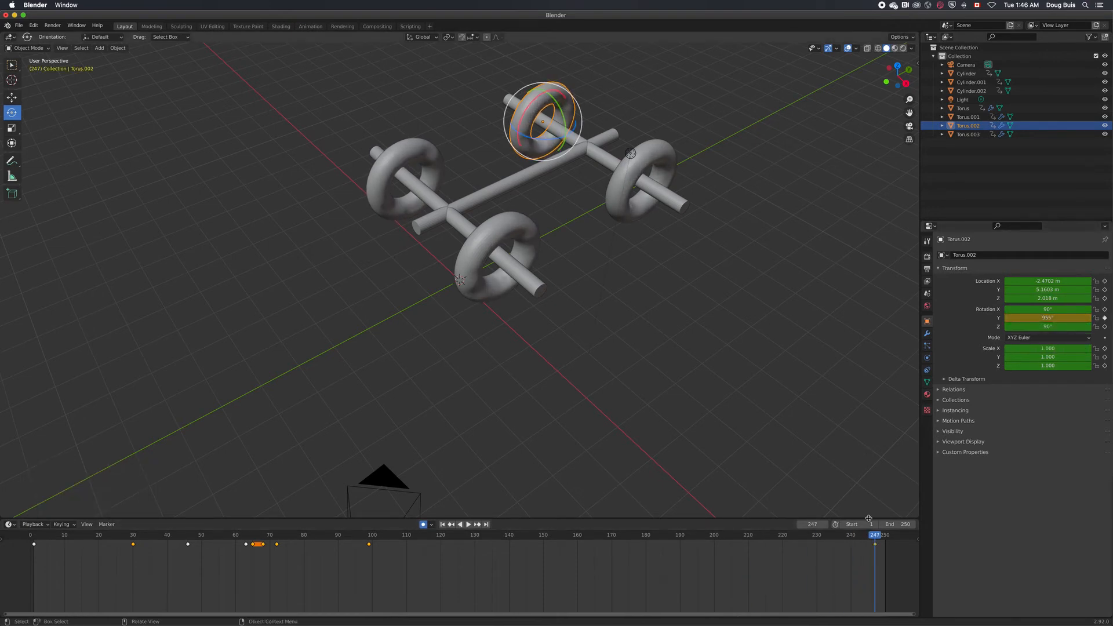
Play the animation from frame 0 to check the spin of all four wheels.
drag(870, 560, 29, 577)
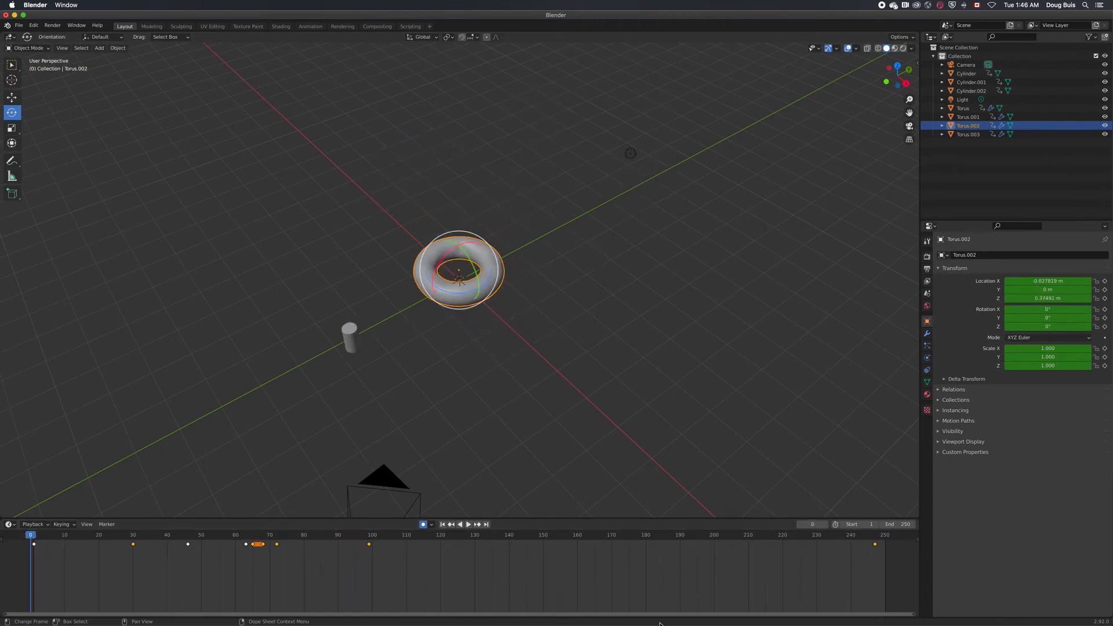
click(469, 525)
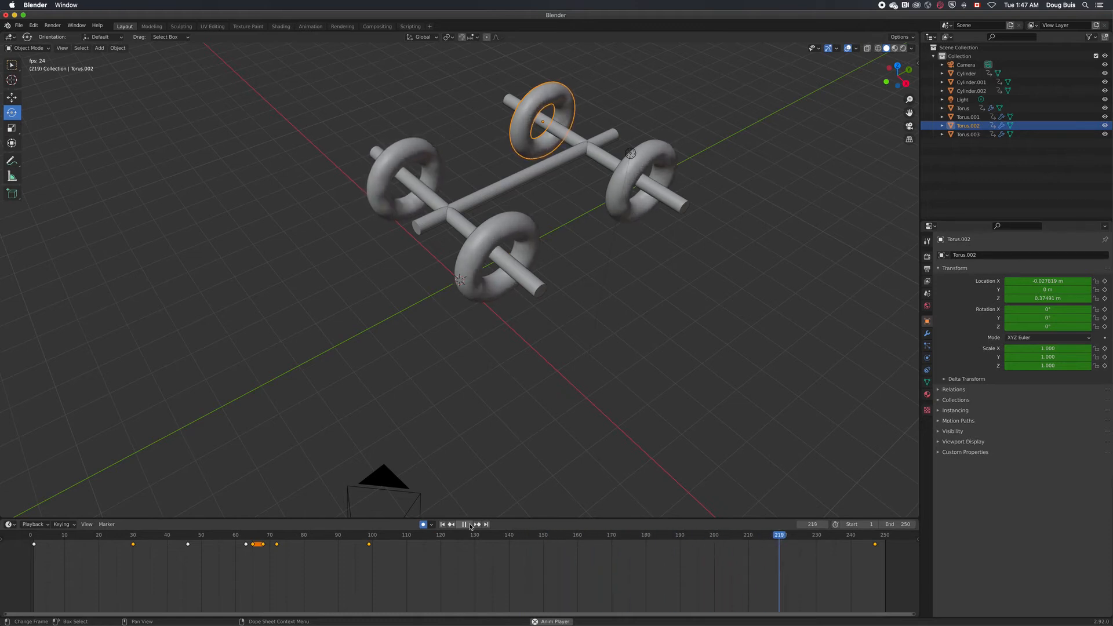
click(471, 525)
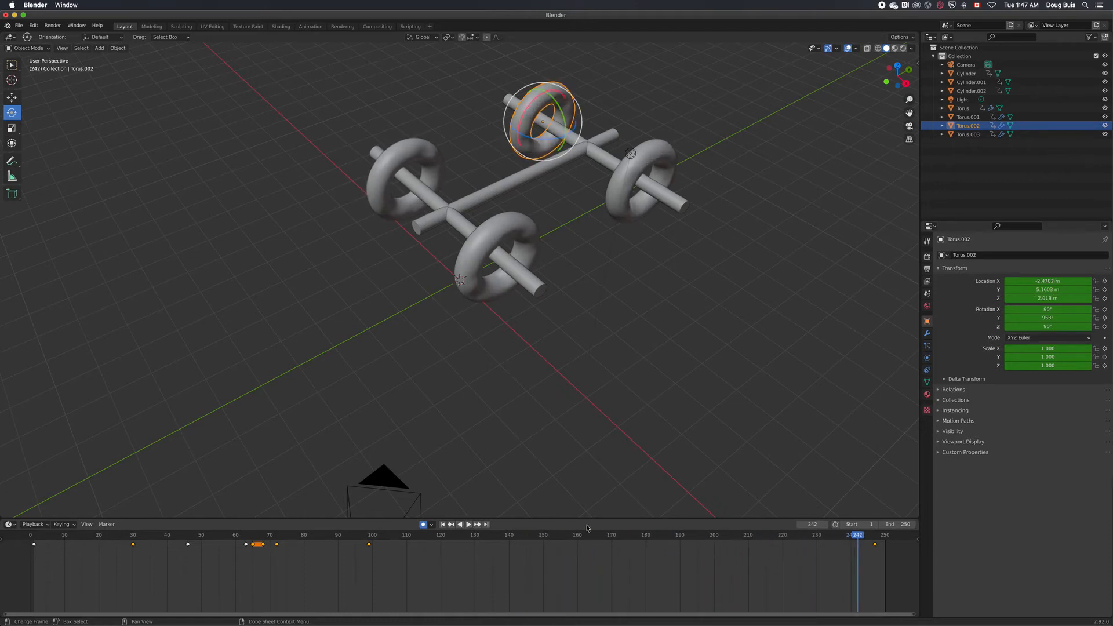
At frame 100, select all four wheels, both axles and the connecting bar together, and activate the Move tool.
drag(864, 540, 854, 539)
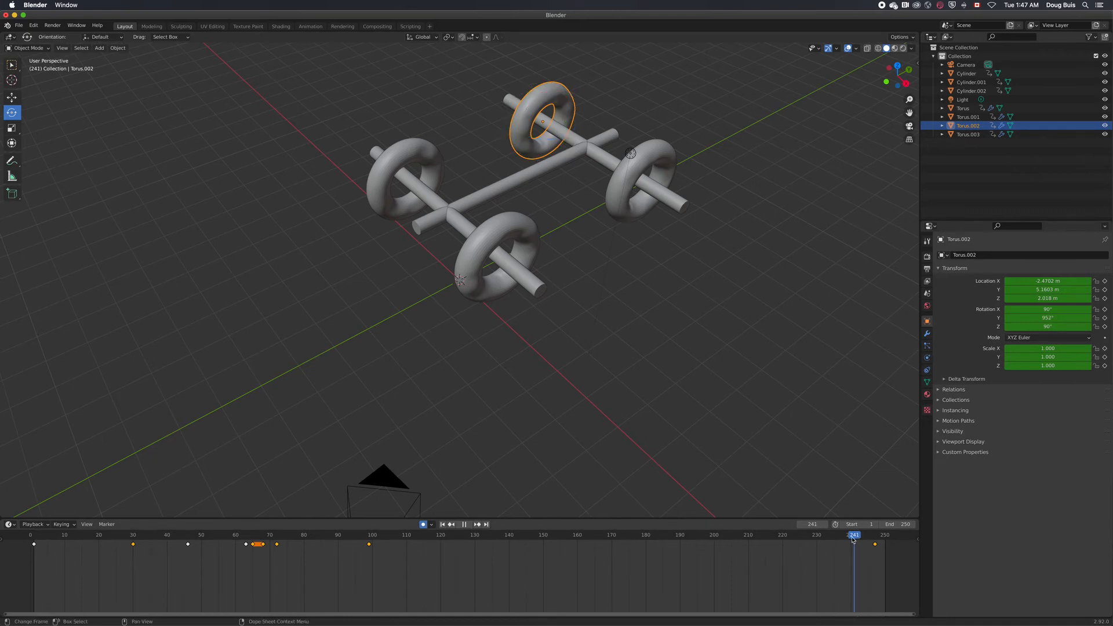
click(377, 576)
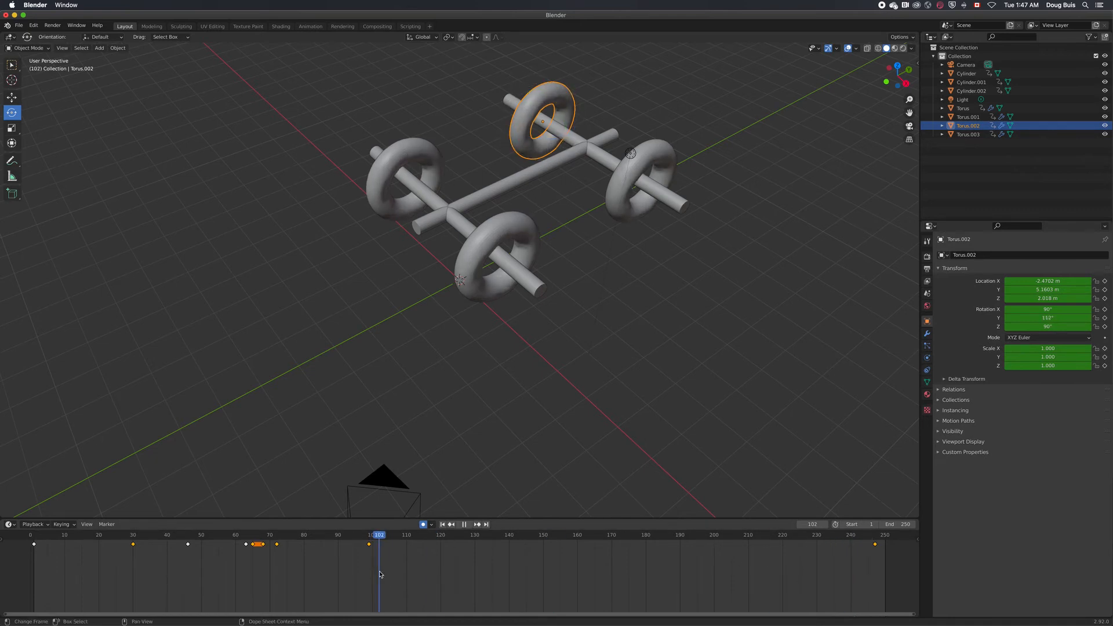
drag(375, 570, 374, 571)
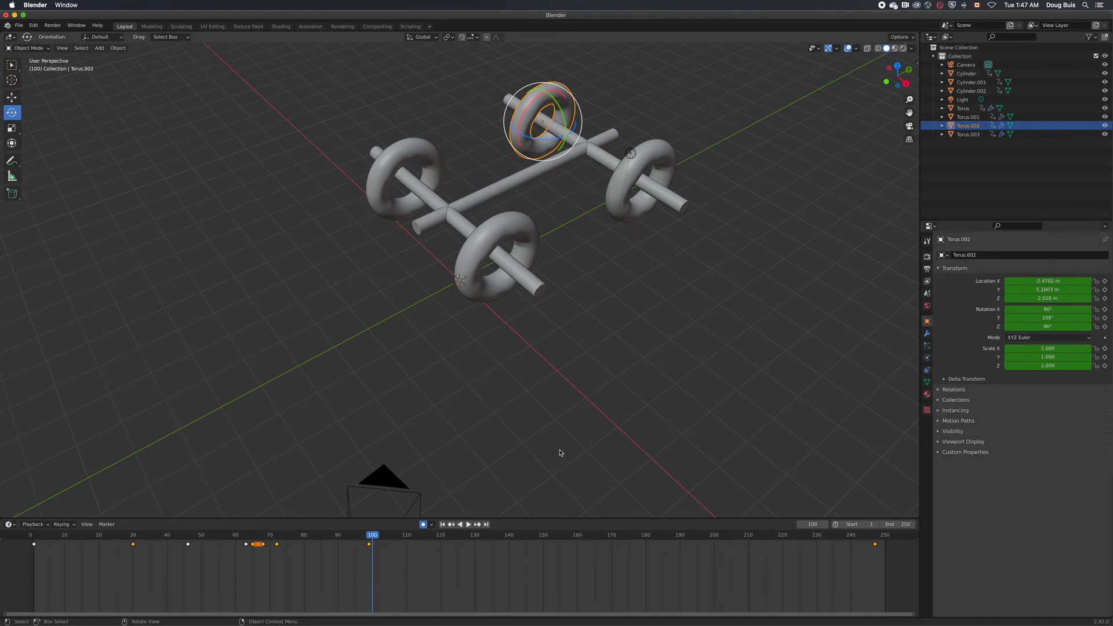
scroll(560, 453, down, 7)
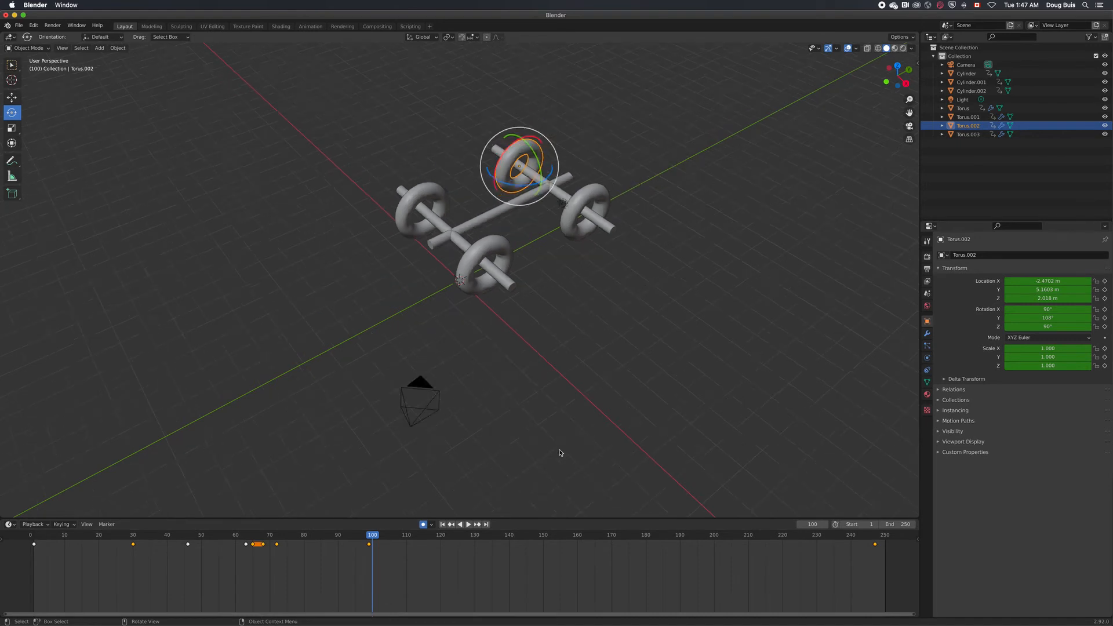
click(501, 297)
drag(579, 286, 429, 222)
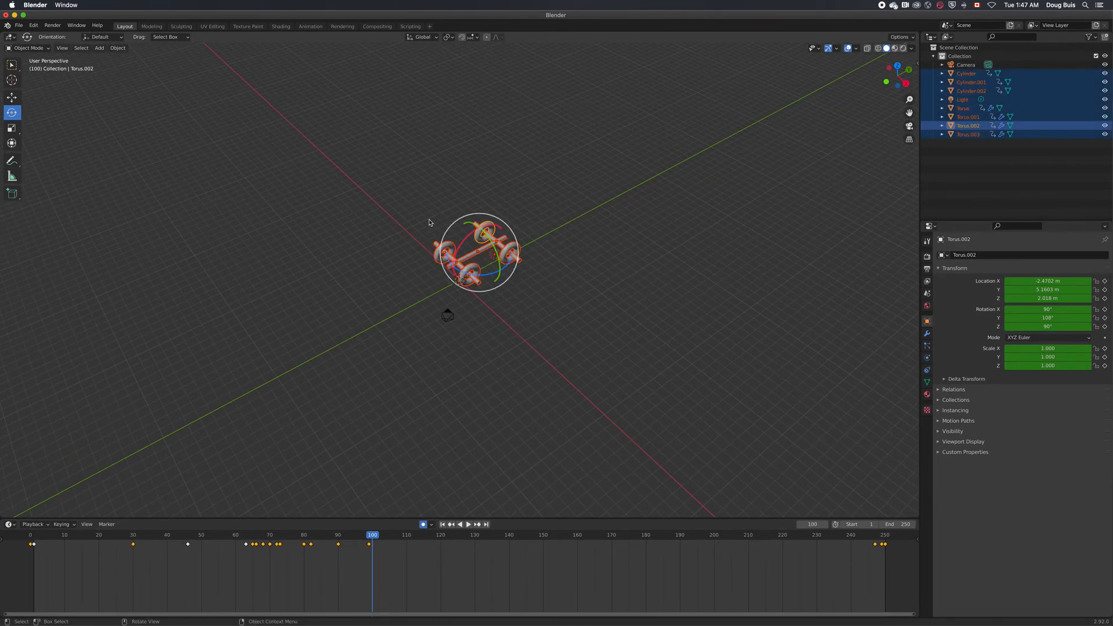
click(11, 98)
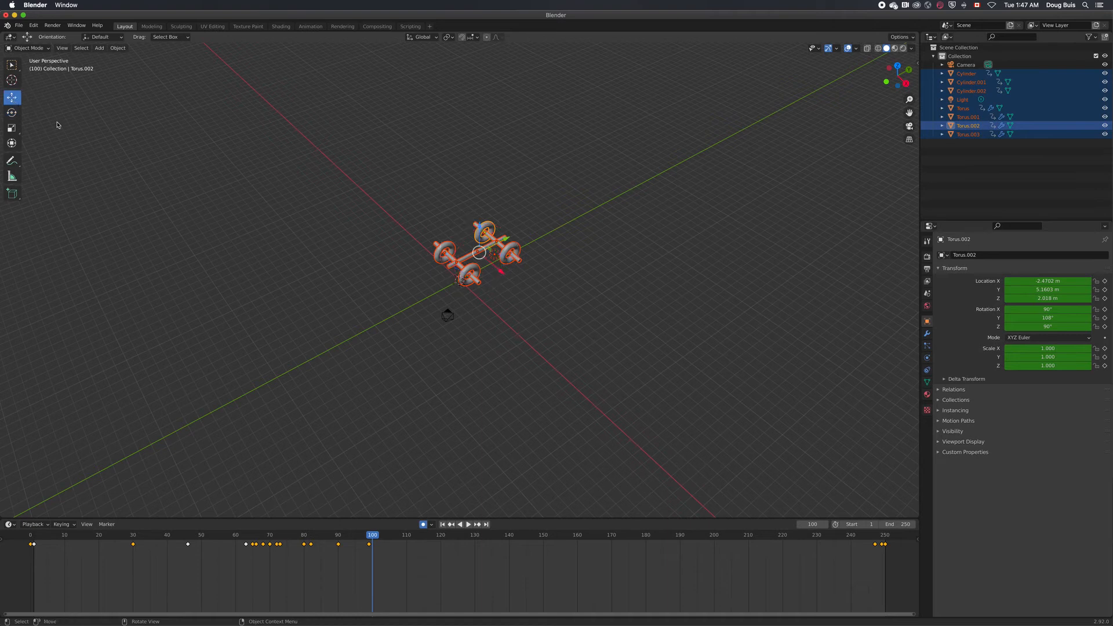
Move the selected vehicle about 24.6 m along Y at frame 169, and about -11.4 m along X at frame 209.
key(space)
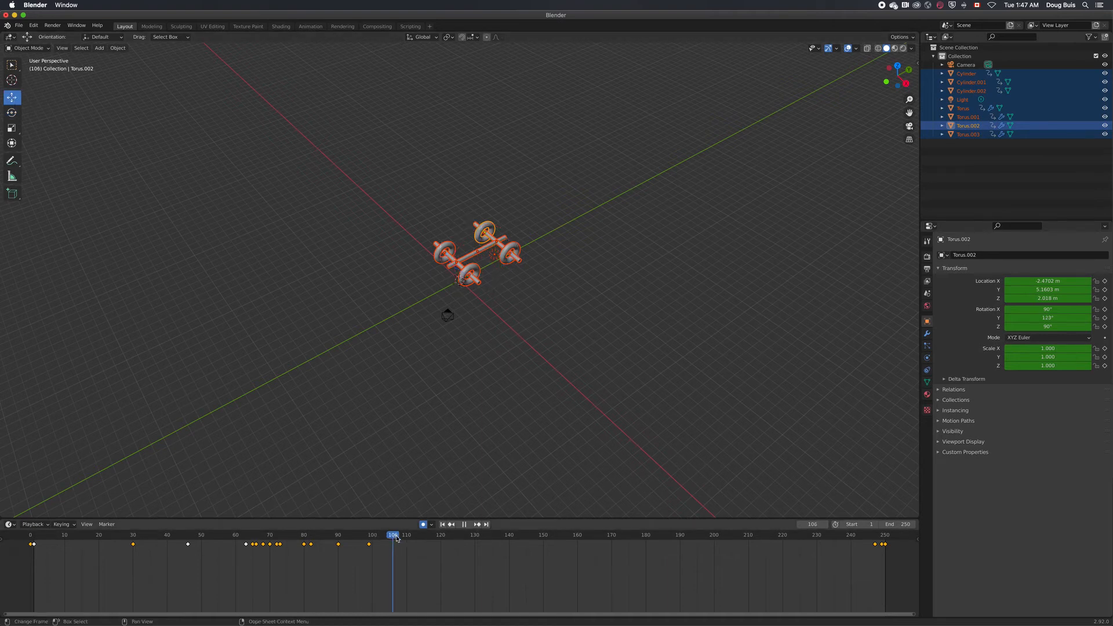
key(space)
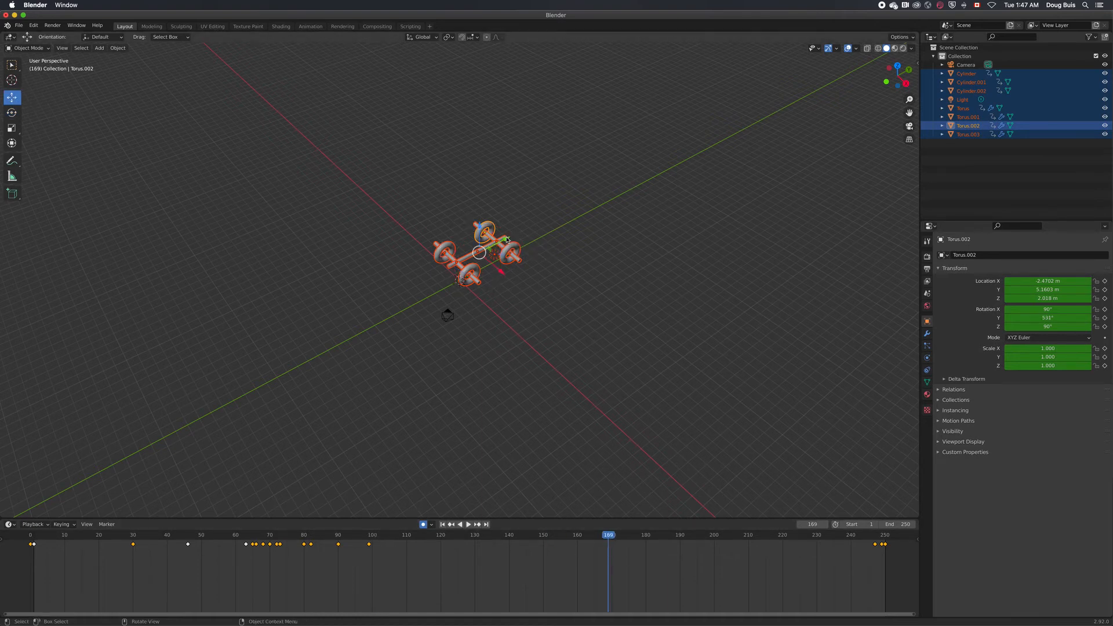
drag(508, 240, 680, 170)
key(space)
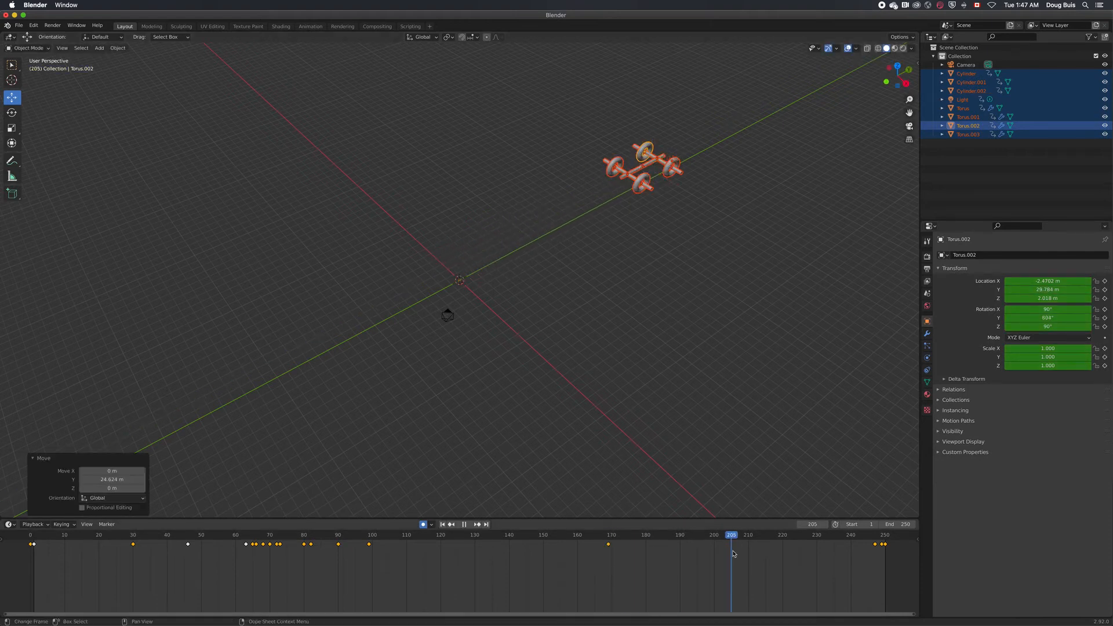
key(space)
key(g)
key(x)
click(586, 155)
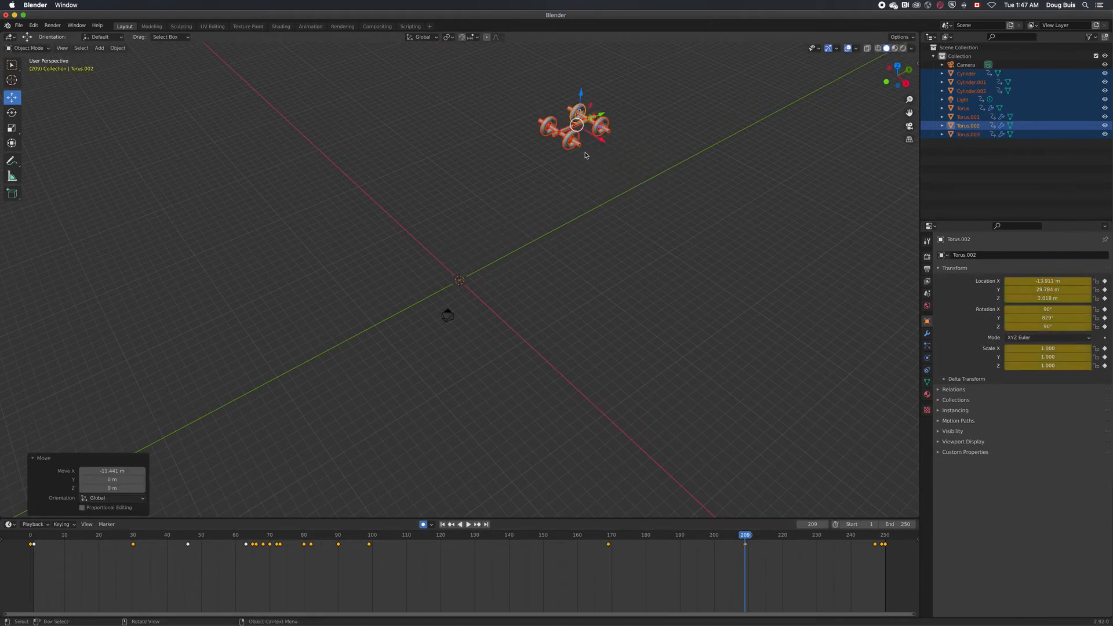
Raise the vehicle about 7.3 m along Z at frame 230, and move it about -30.9 m along Y at frame 245.
click(817, 534)
key(g)
key(z)
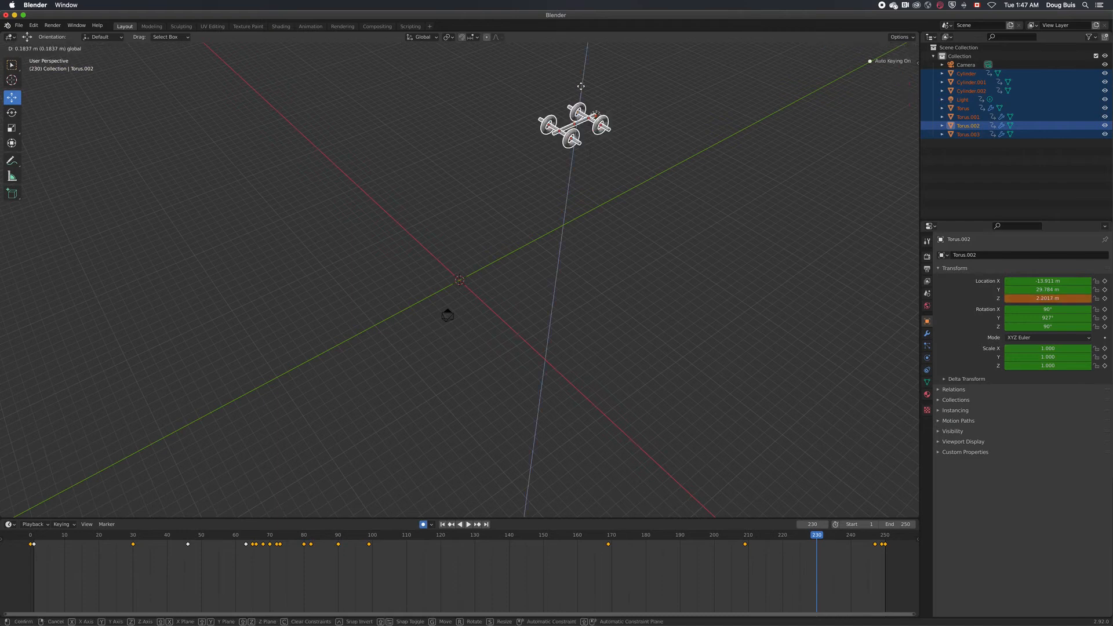
click(571, 510)
drag(817, 534, 868, 534)
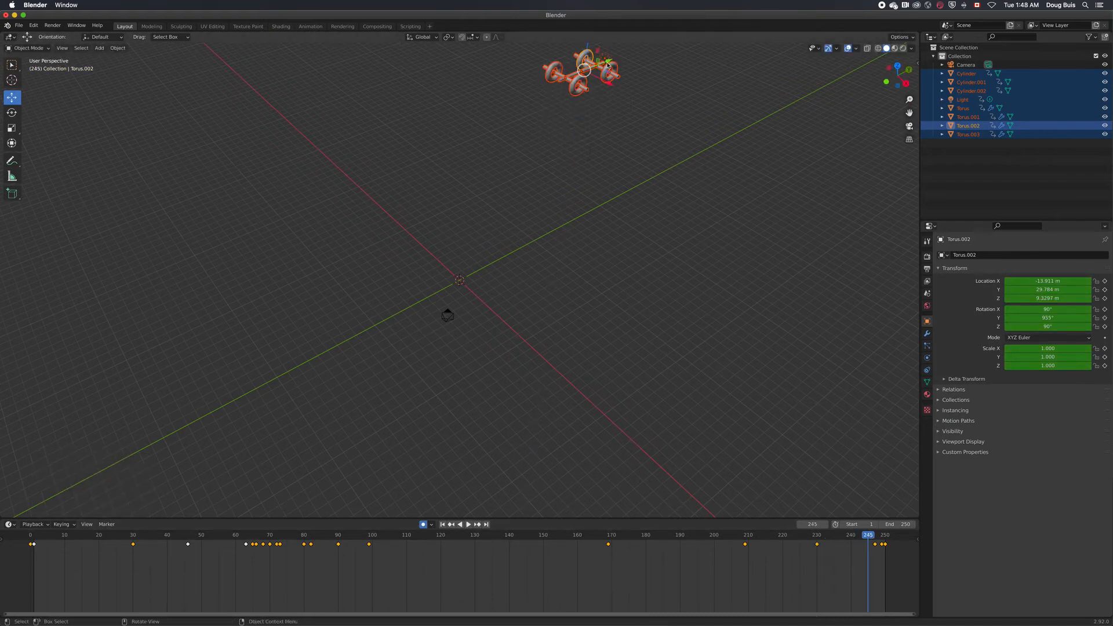
key(g)
key(y)
click(392, 182)
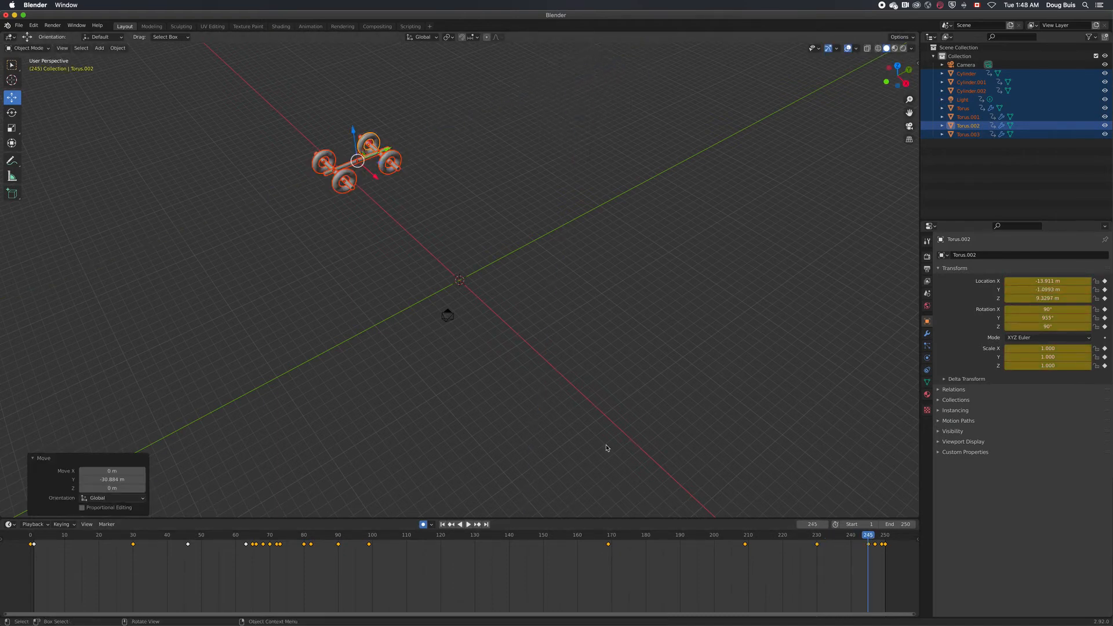
Play and scrub through the animation to check how the vehicle assembles and drives between its keyframes.
drag(870, 539, 338, 525)
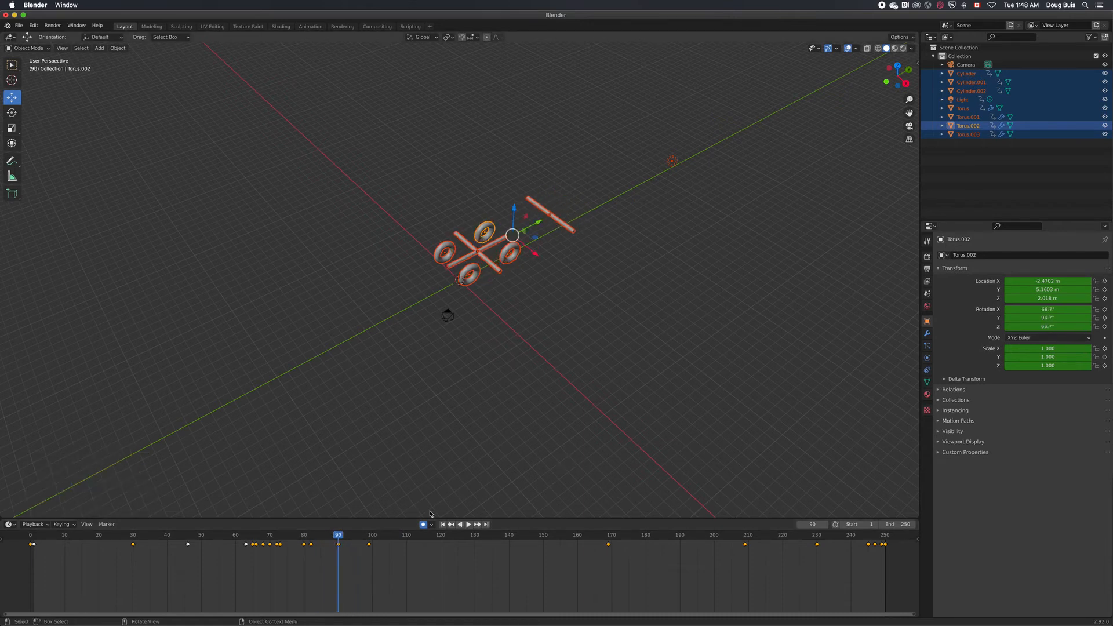
key(space)
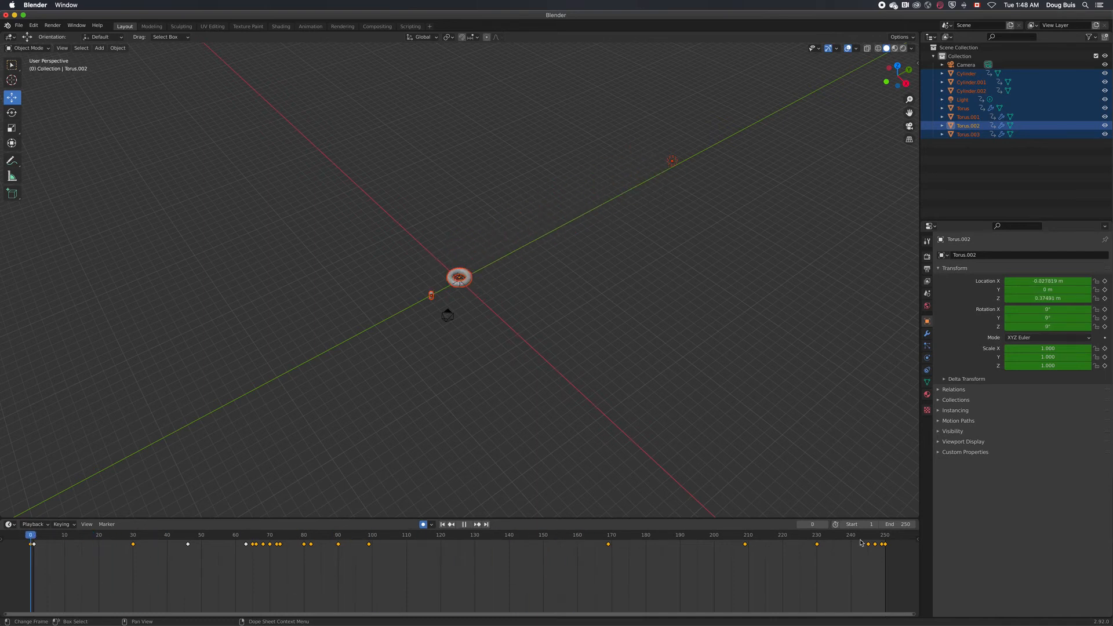
key(space)
key(space)
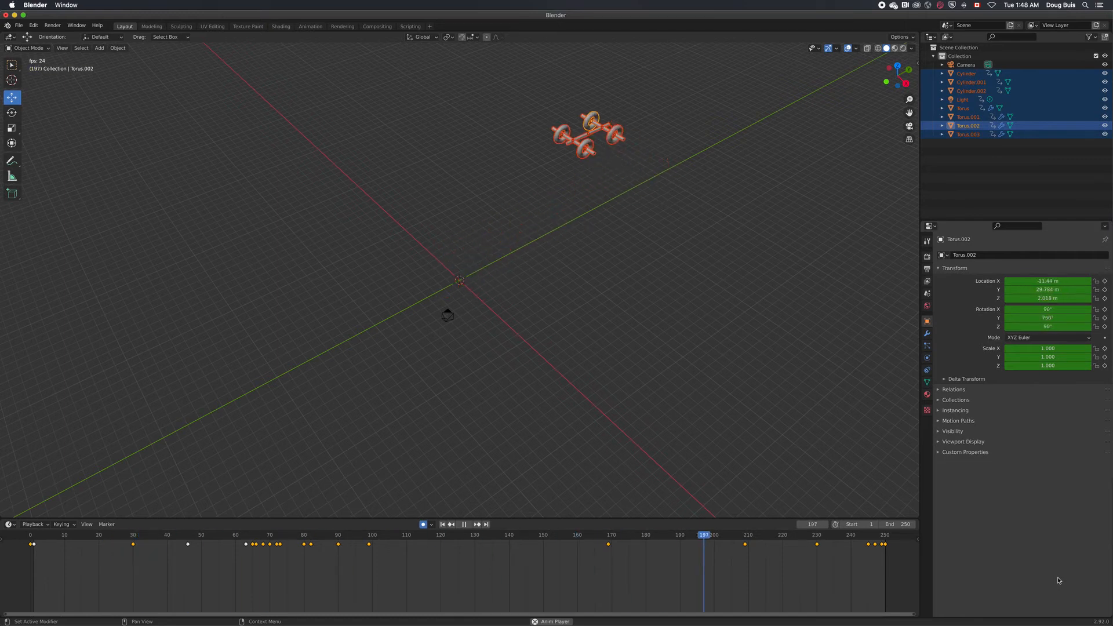
key(space)
drag(99, 541, 354, 557)
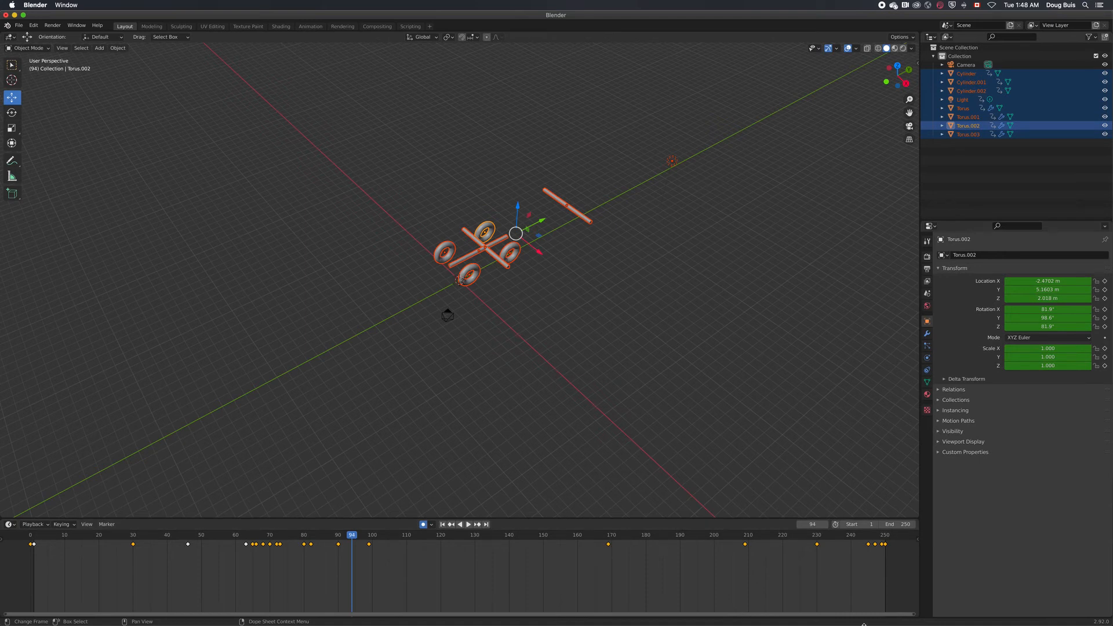
drag(868, 603, 372, 595)
Keyframe the selected vehicle in place at frame 103, and move it about 12.1 m along Y at frame 144.
drag(463, 595, 382, 595)
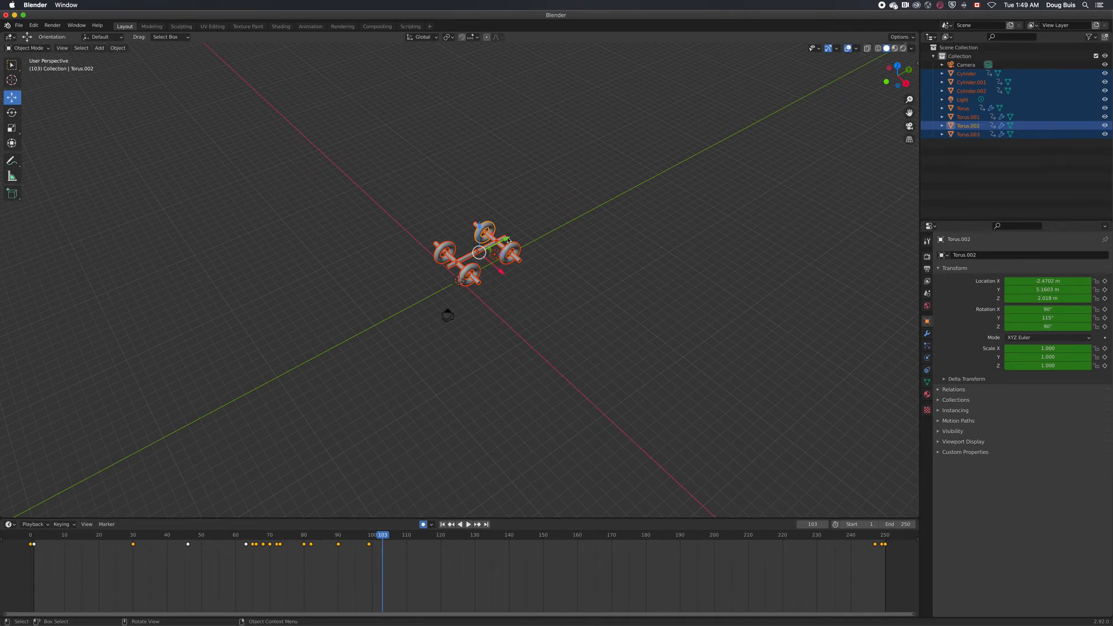
drag(509, 237, 509, 238)
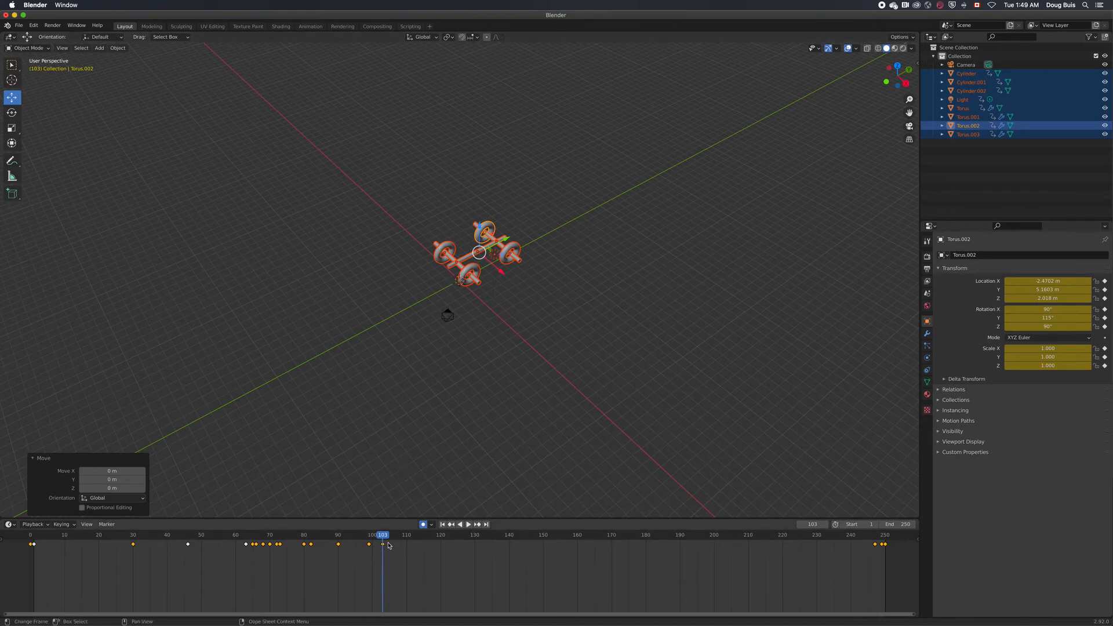
key(space)
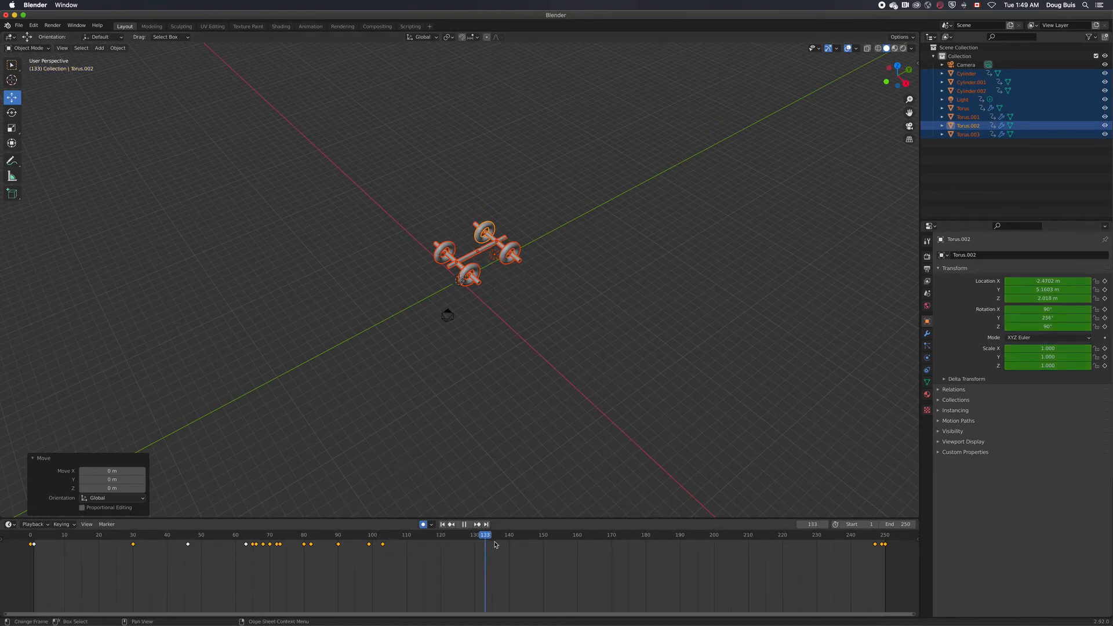
key(space)
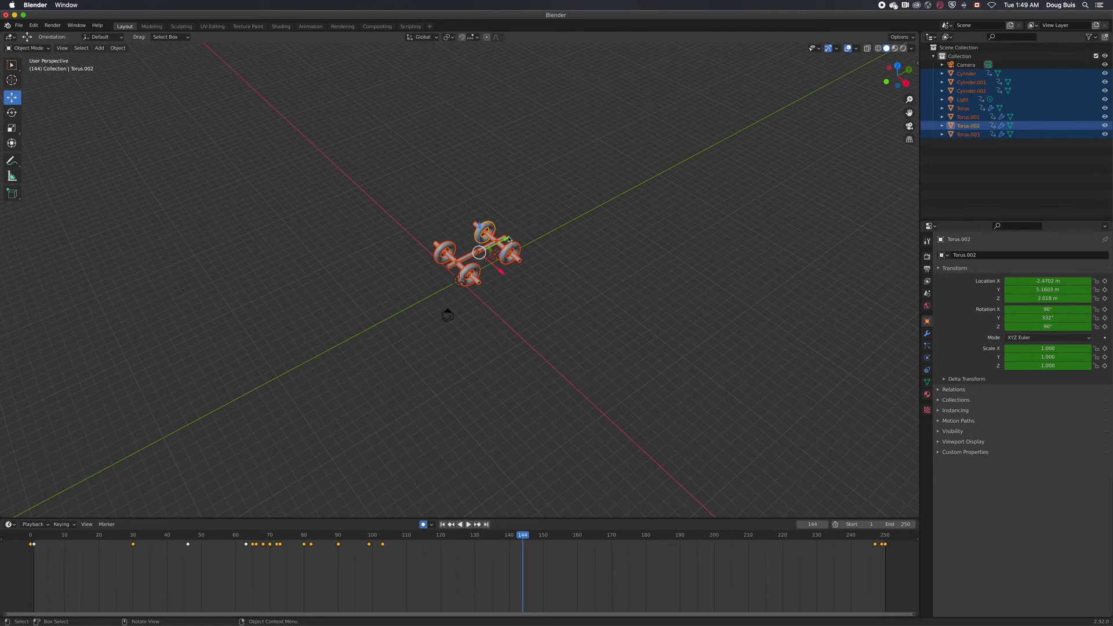
drag(510, 241, 599, 279)
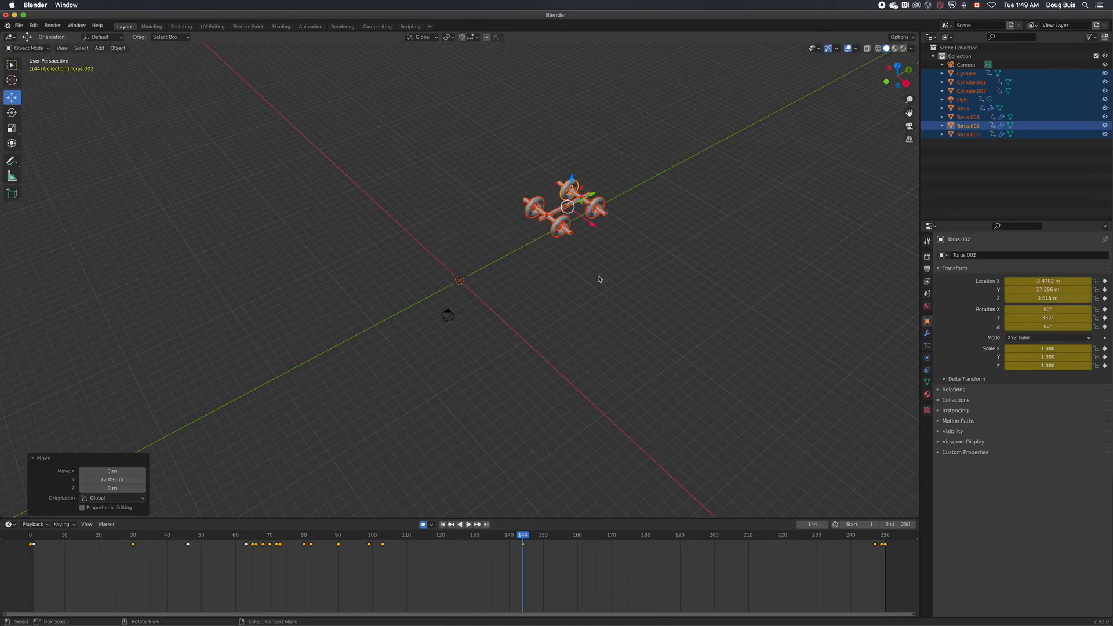
Move and raise the vehicle to put Torus.002 at Z about 13 m at frame 167, and to Y about -17 m at frame 205.
drag(523, 535, 602, 546)
drag(595, 204, 657, 410)
drag(624, 143, 631, 58)
drag(602, 539, 731, 540)
drag(665, 74, 226, 301)
Move the vehicle about 8.6 m along X at frame 227, and about 11 m along Y at frame 239.
drag(732, 539, 807, 539)
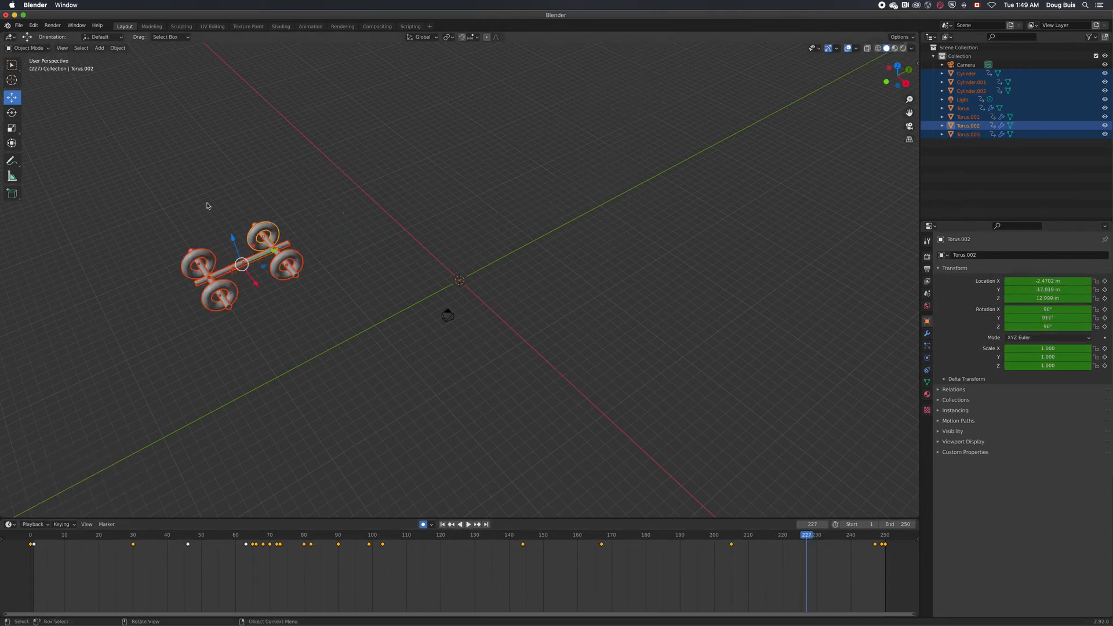
drag(265, 277, 311, 357)
drag(782, 530, 847, 540)
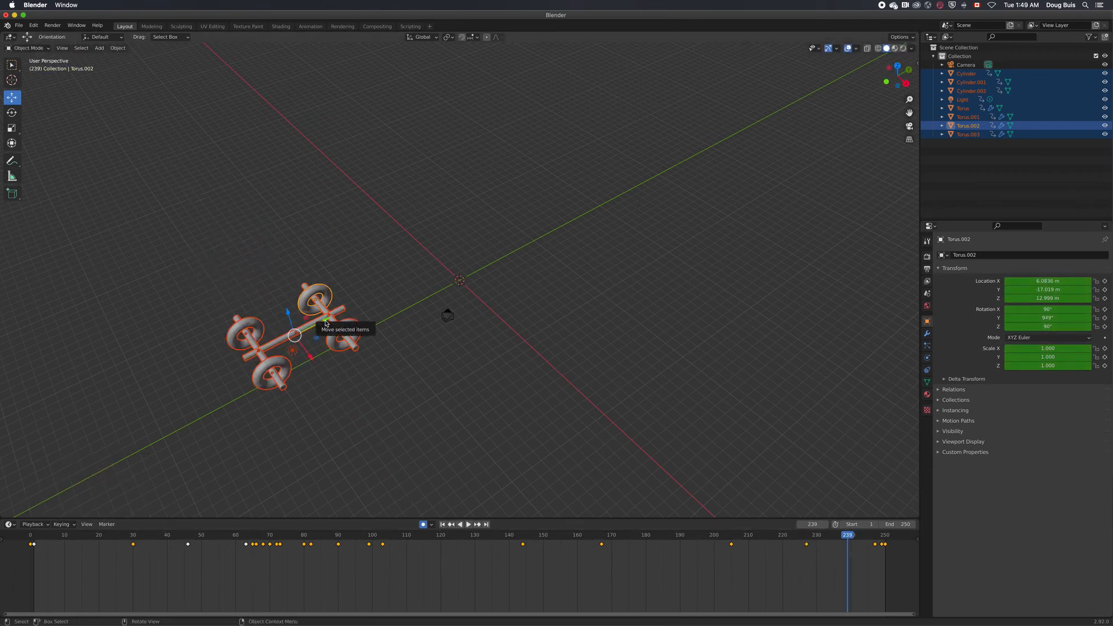
drag(327, 319, 464, 249)
Lower the vehicle about 4.2 m along Z at frame 247, and play the animation to check its path.
drag(848, 539, 875, 540)
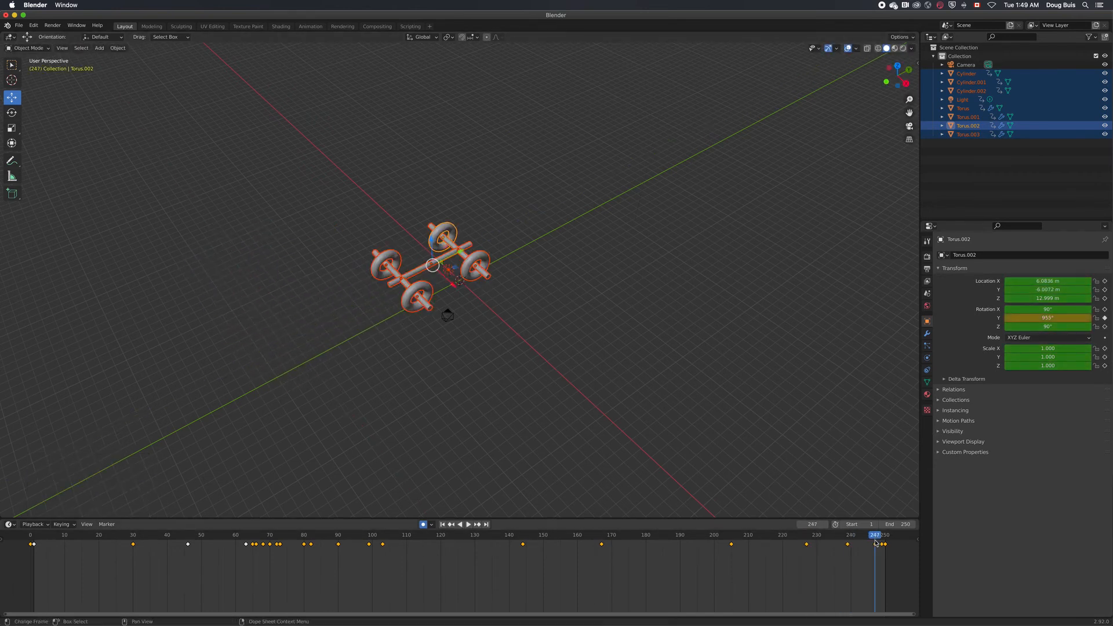
drag(431, 239, 433, 277)
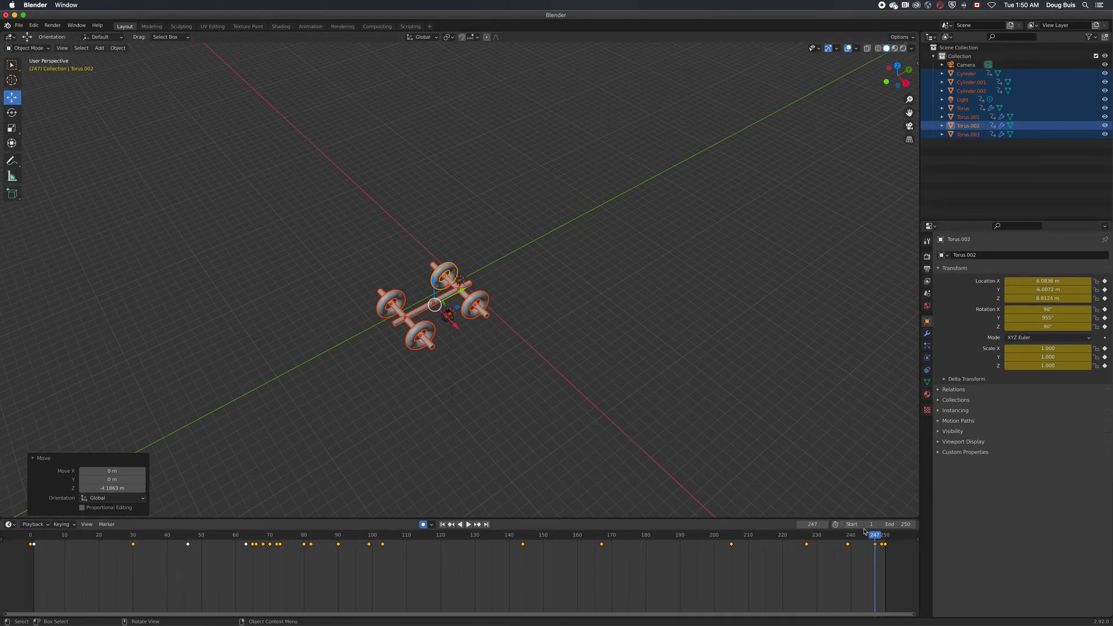
drag(876, 538, 295, 534)
key(space)
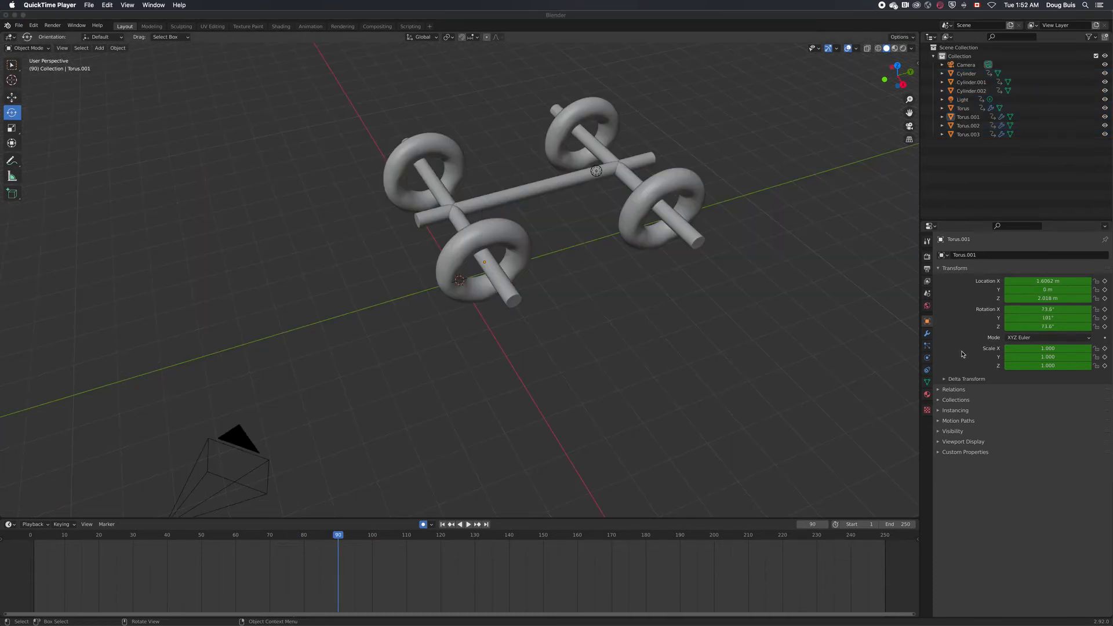
Give Torus.001 a new material with a saturated blue base color, and switch the viewport to Rendered shading.
click(519, 243)
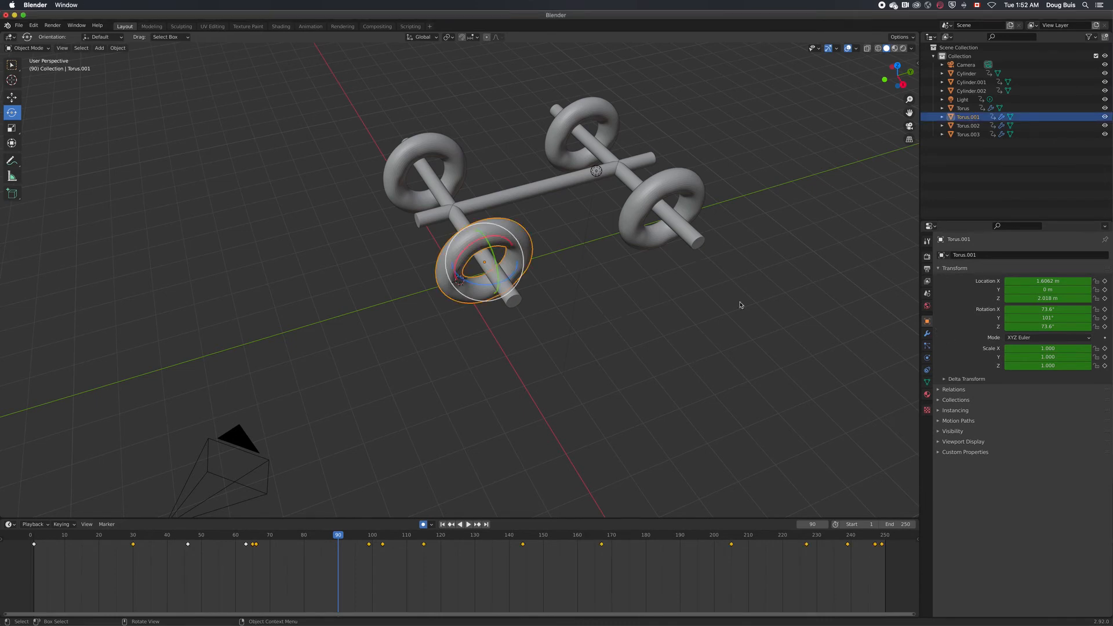
click(928, 394)
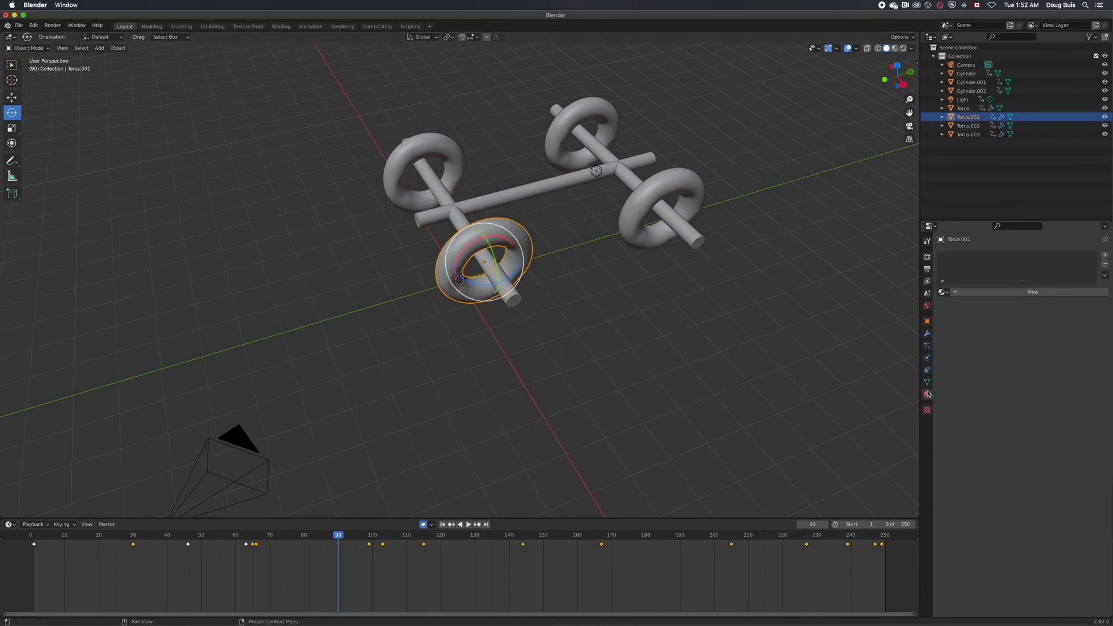
click(1030, 293)
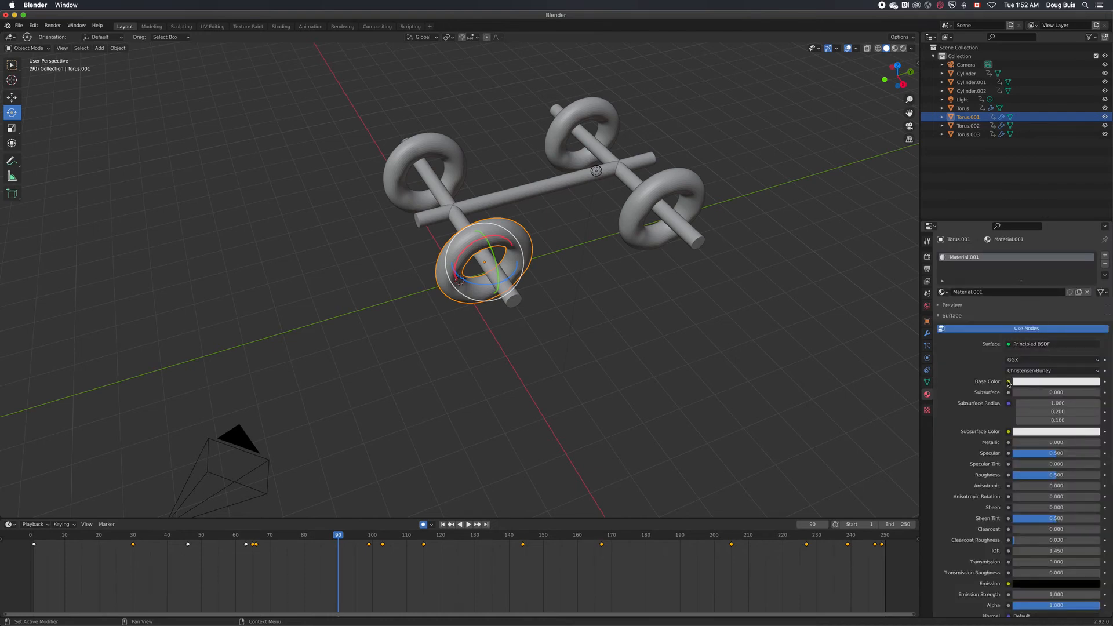
click(1047, 383)
click(1074, 271)
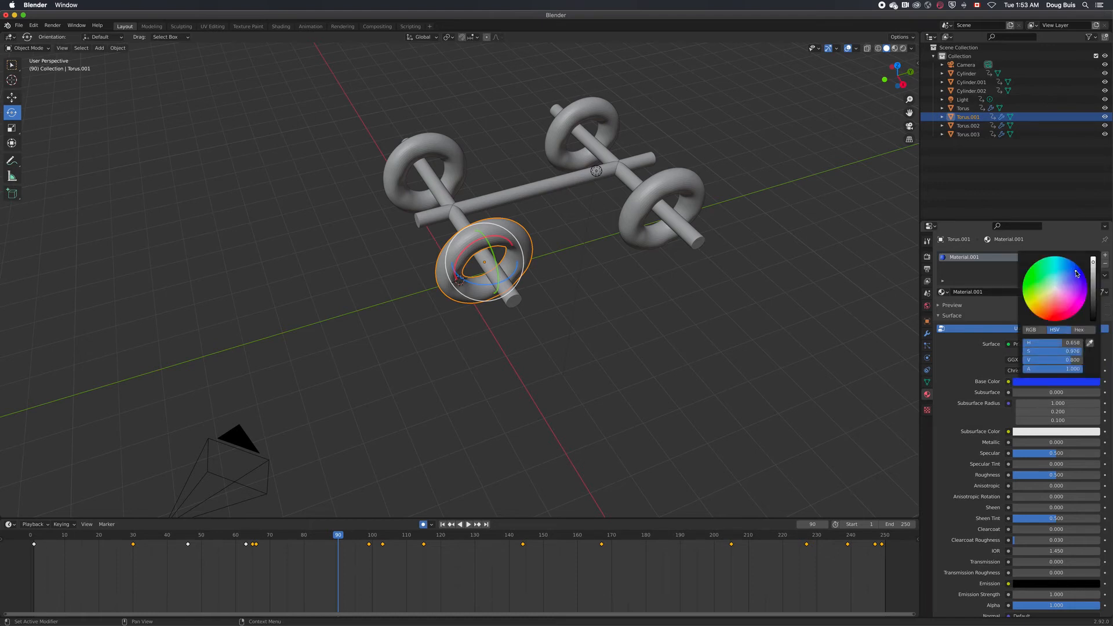
click(792, 400)
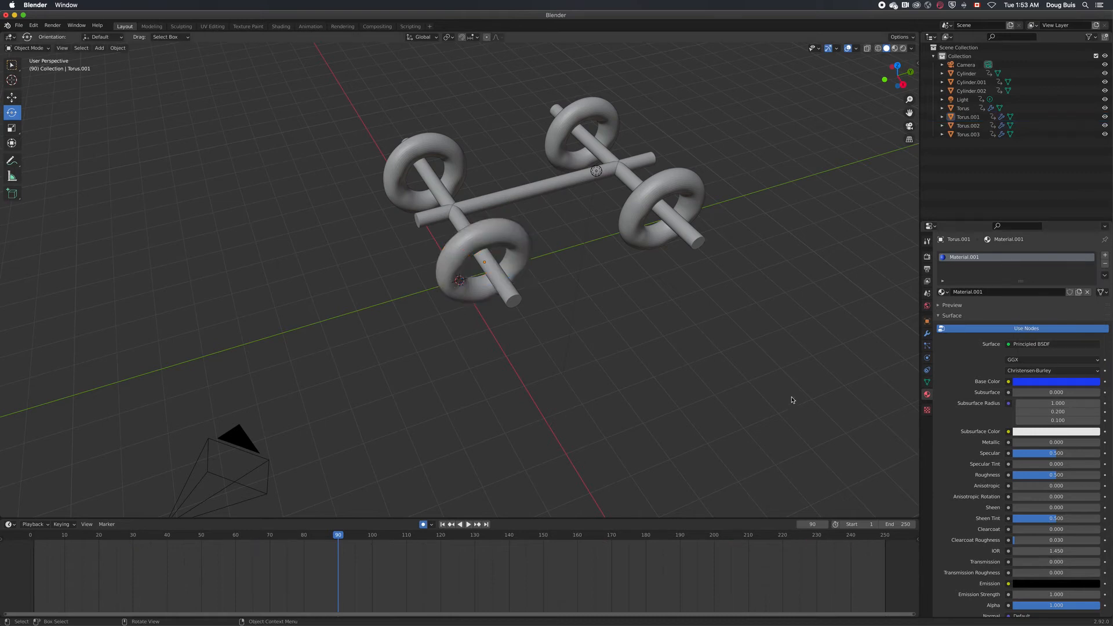
click(903, 49)
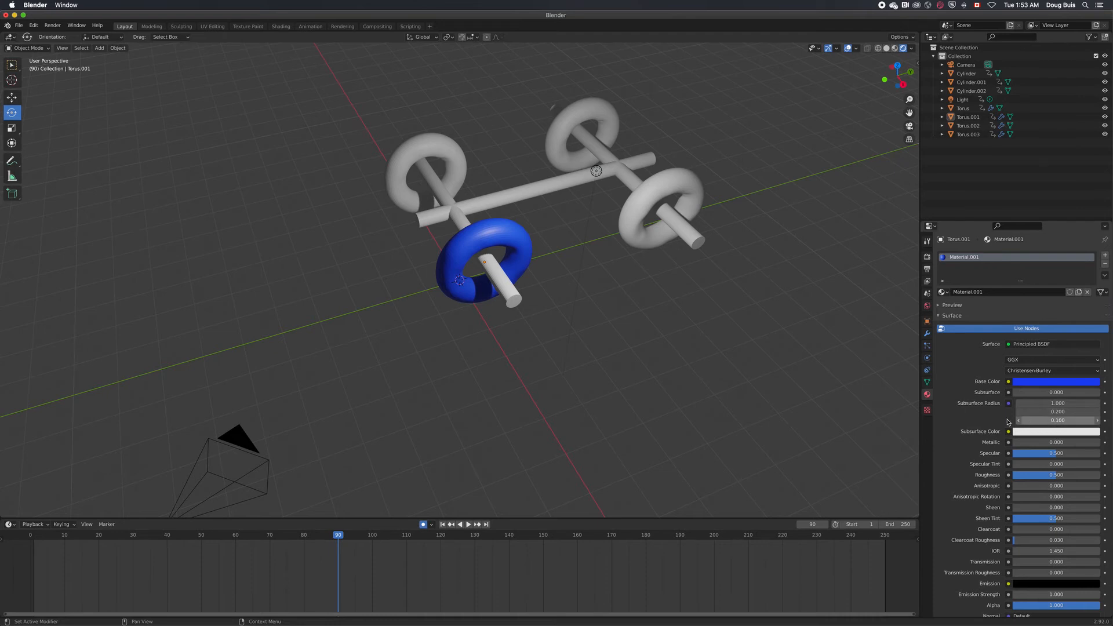
Give Torus.003 a new material whose base color is an image texture using real-wood-close-up-texture.jpg from the textures folder.
click(637, 201)
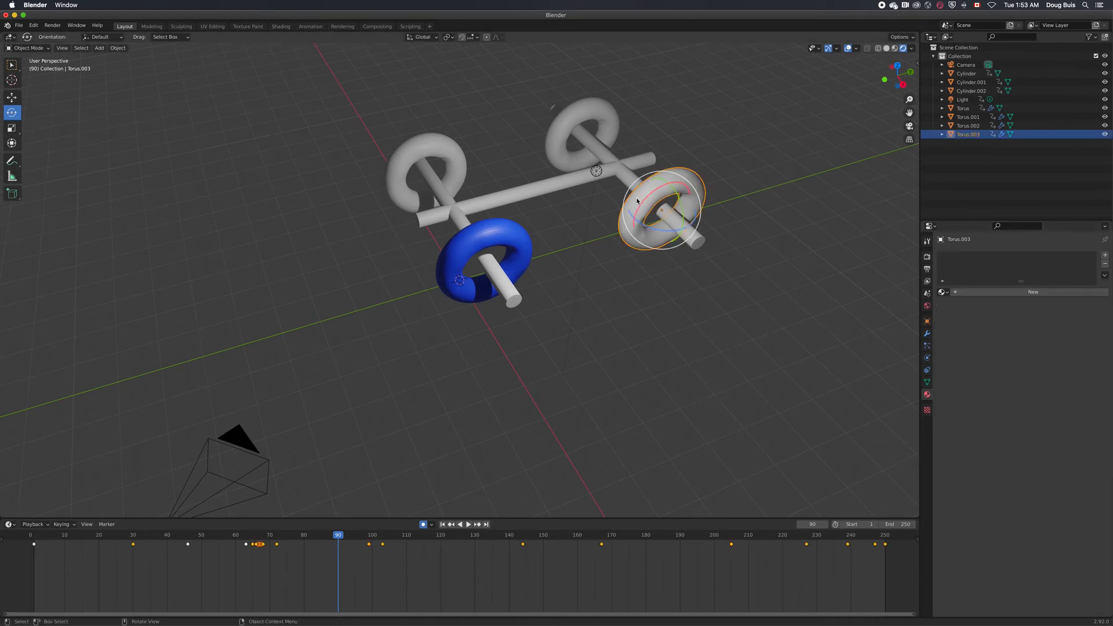
click(1032, 293)
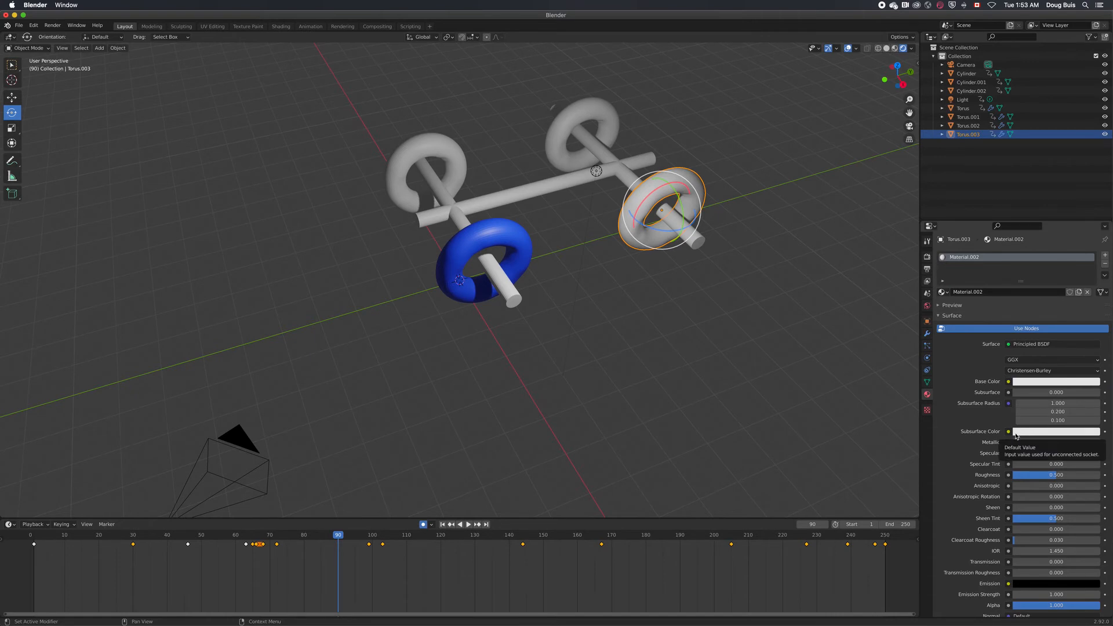
click(1009, 382)
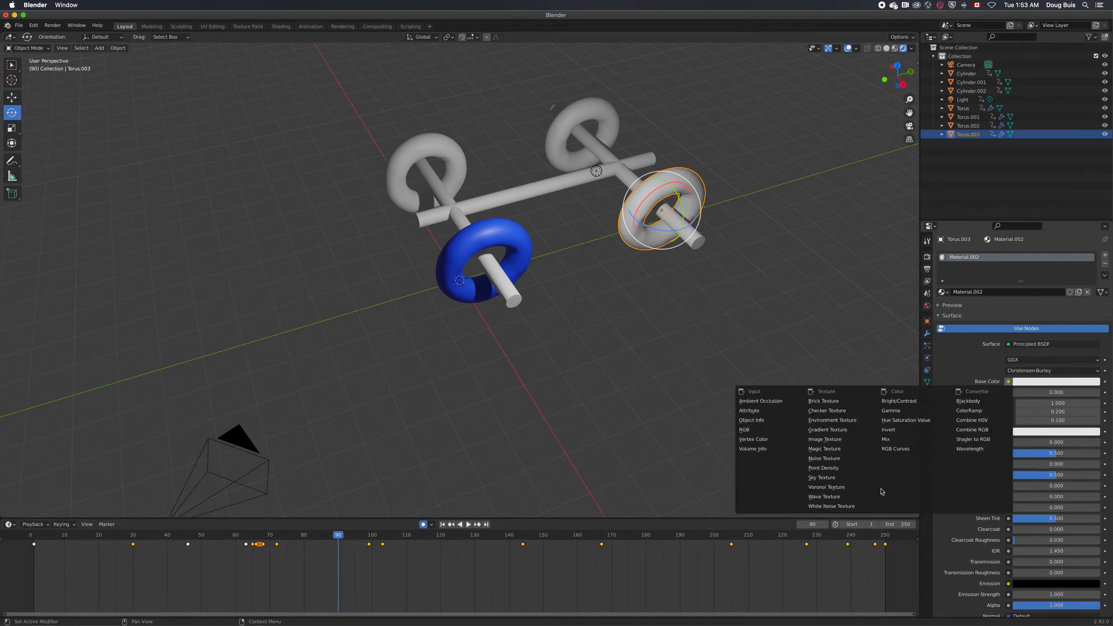
click(833, 439)
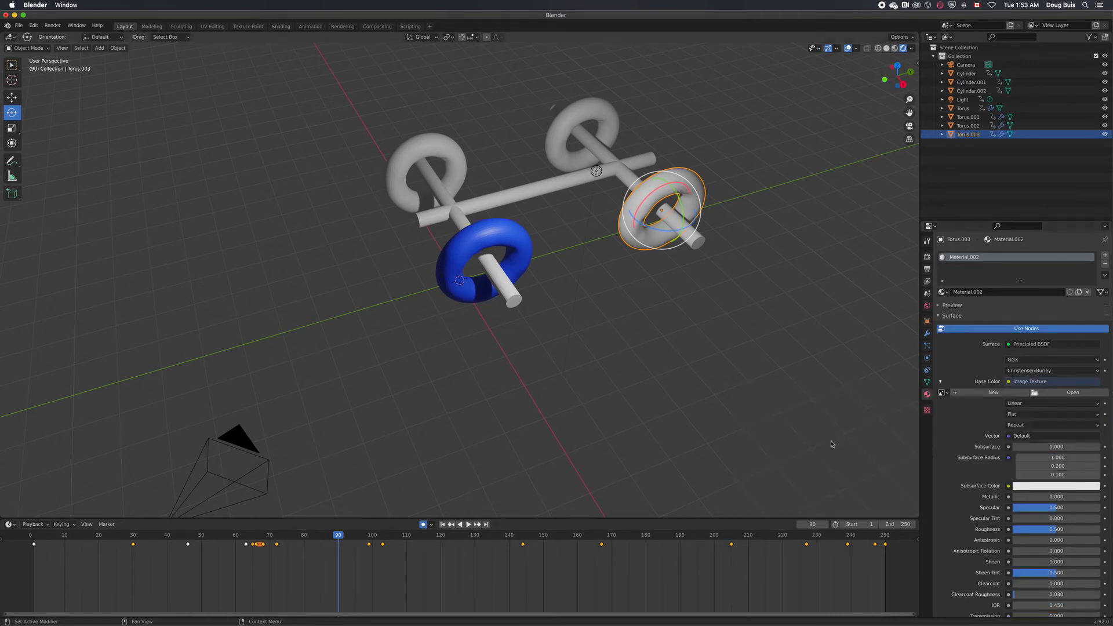
click(1074, 393)
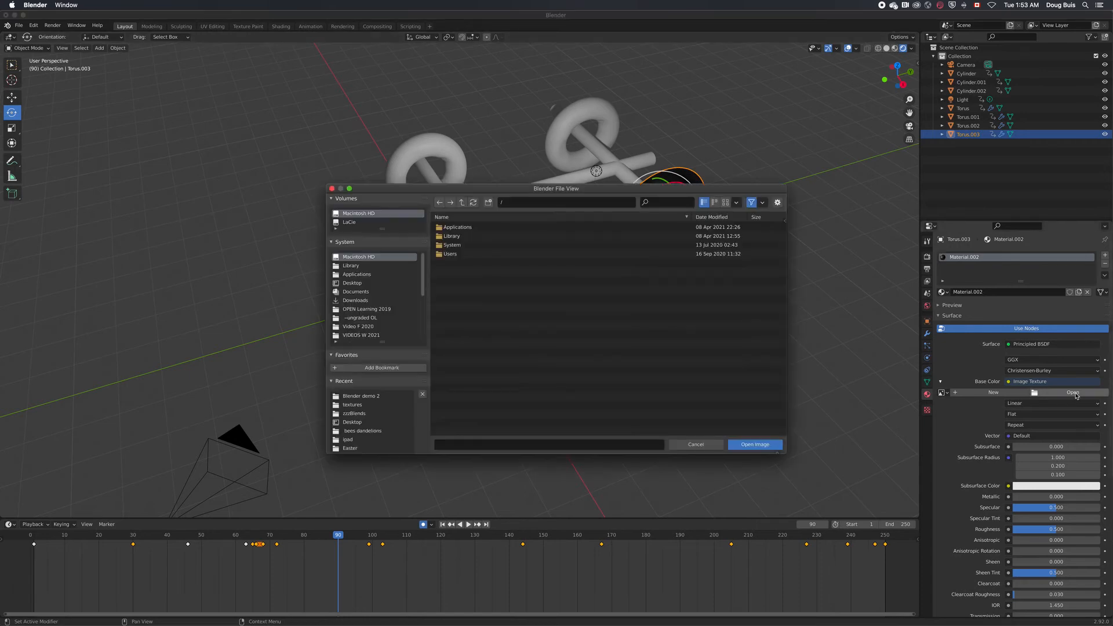
click(352, 405)
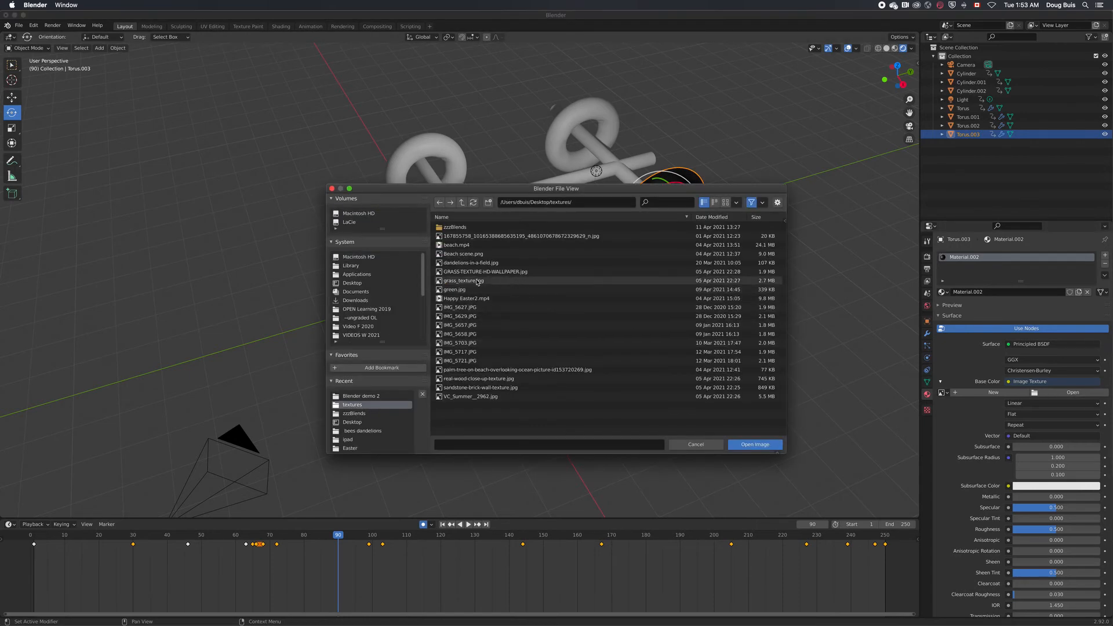
click(459, 380)
click(755, 445)
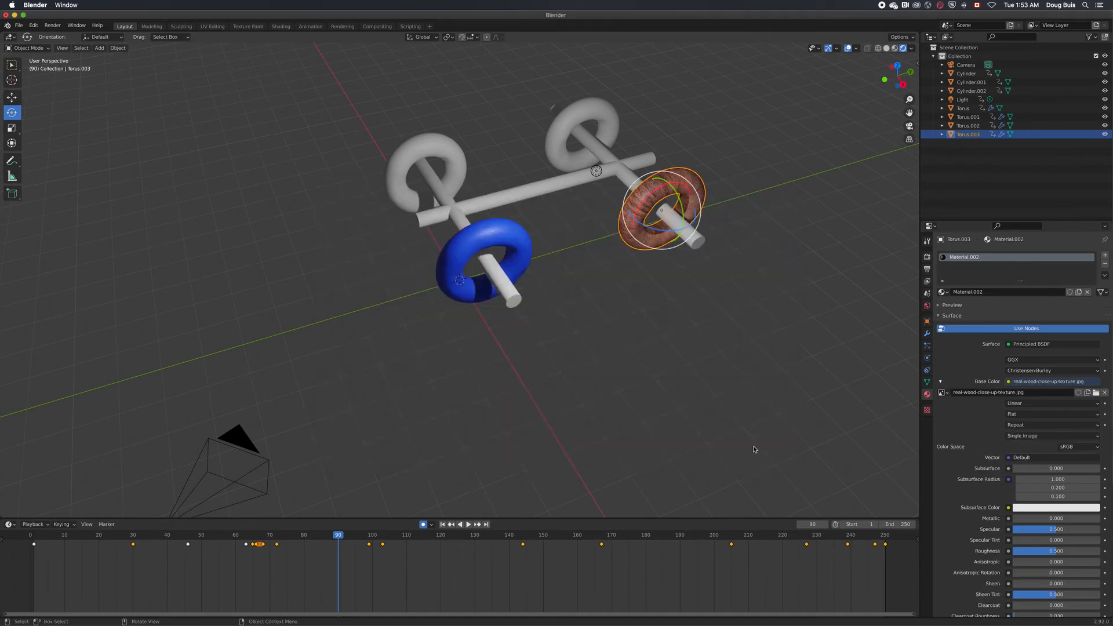
Assign the existing wood material, Material.002, to the Torus wheel.
click(418, 150)
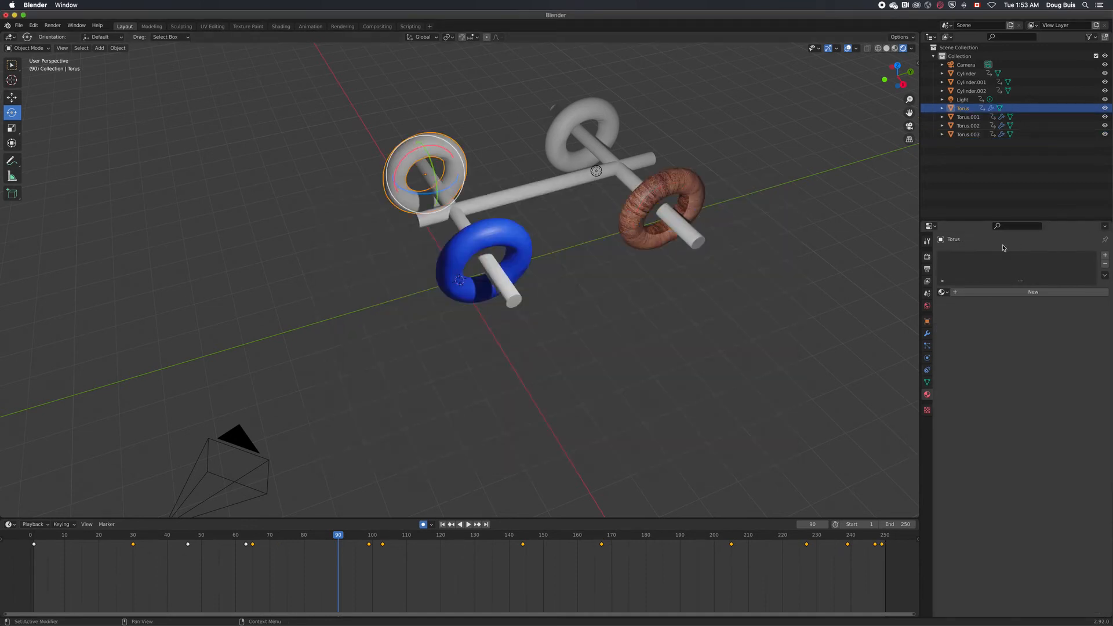
click(945, 292)
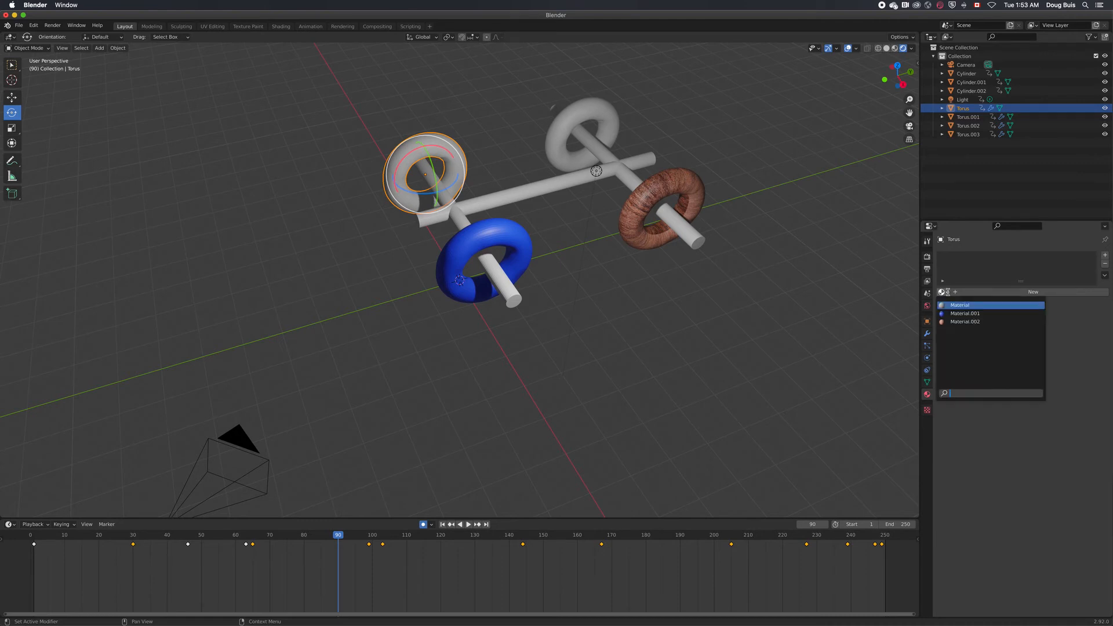
click(957, 322)
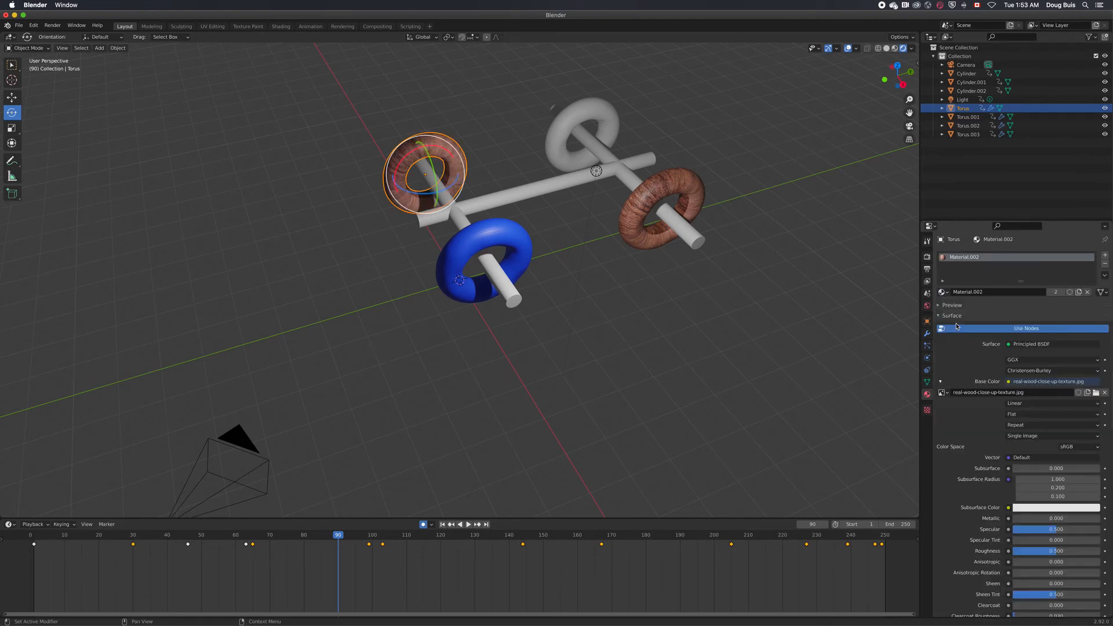
Give Torus.002 a new material whose base color is an image texture using VC_Summer__2962.jpg.
click(569, 123)
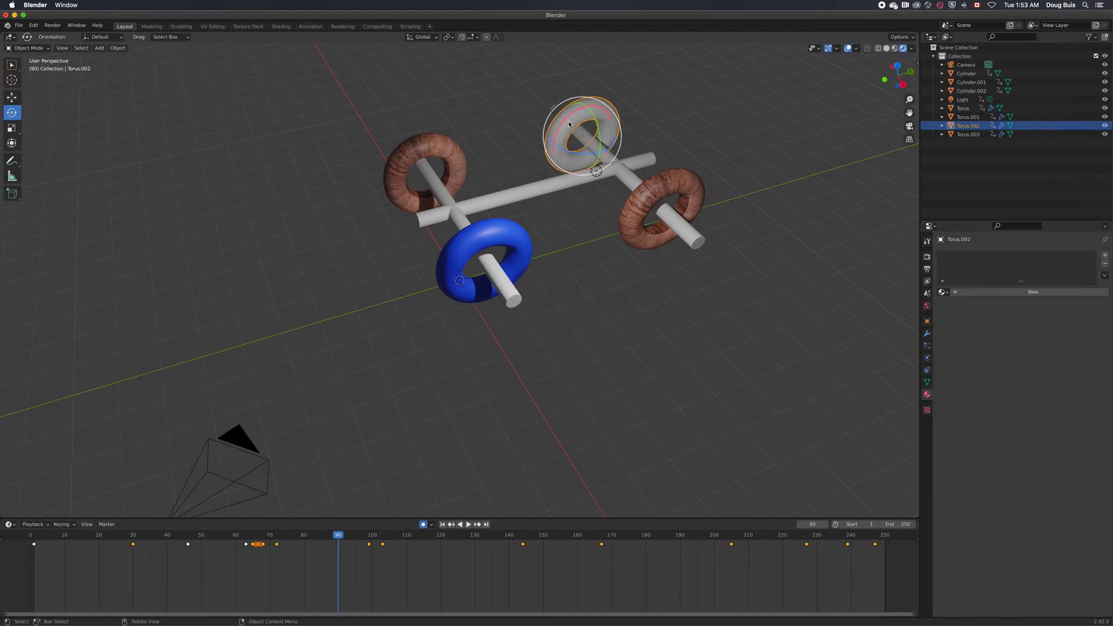
click(1036, 293)
click(1008, 382)
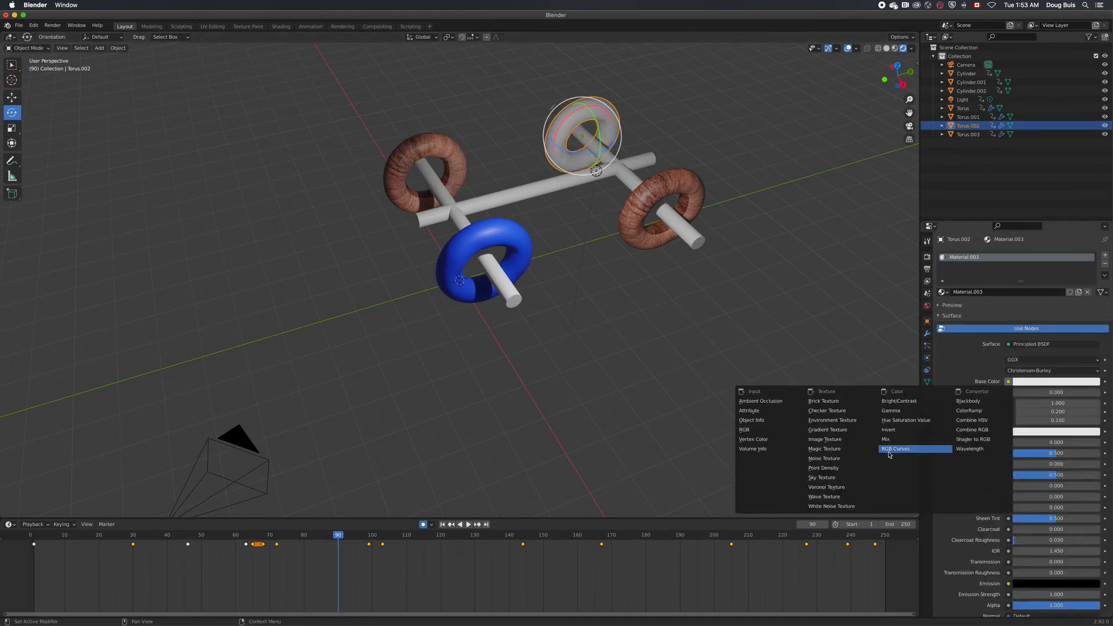
click(847, 439)
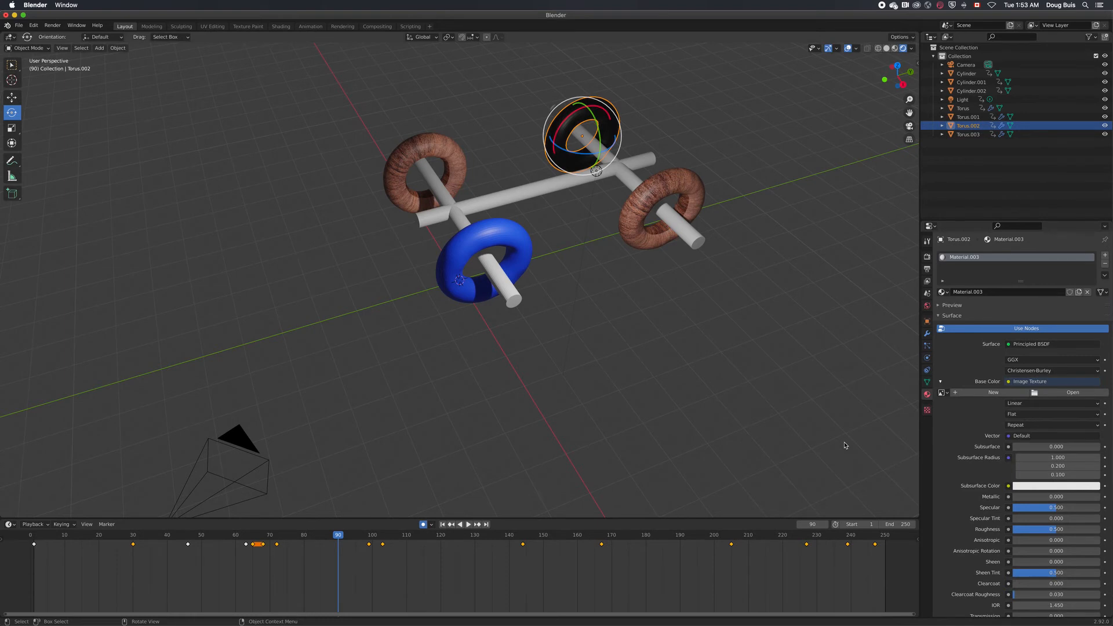
click(1073, 394)
click(356, 397)
click(474, 399)
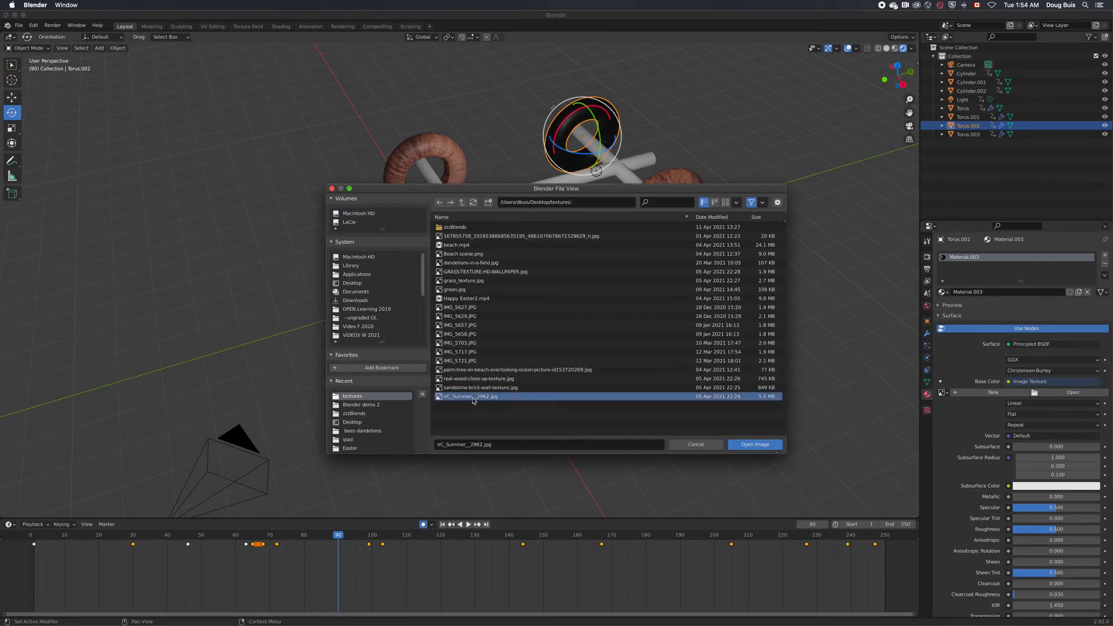
click(753, 444)
Give the connecting bar Cylinder.002 a new material with beach.mp4 as the base color's image texture.
click(549, 192)
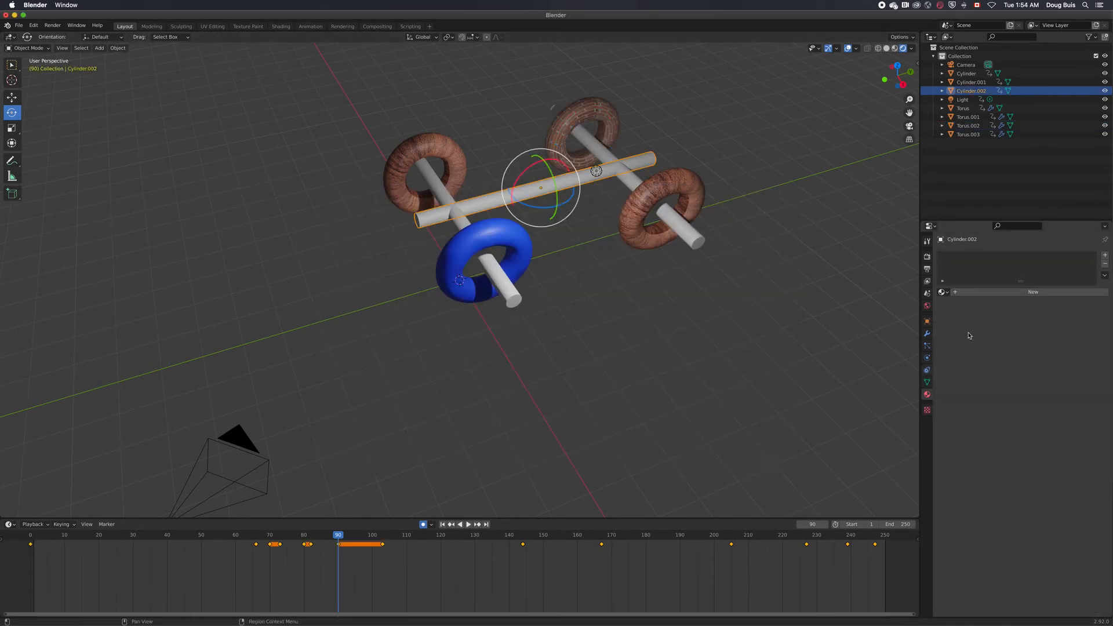
click(1034, 293)
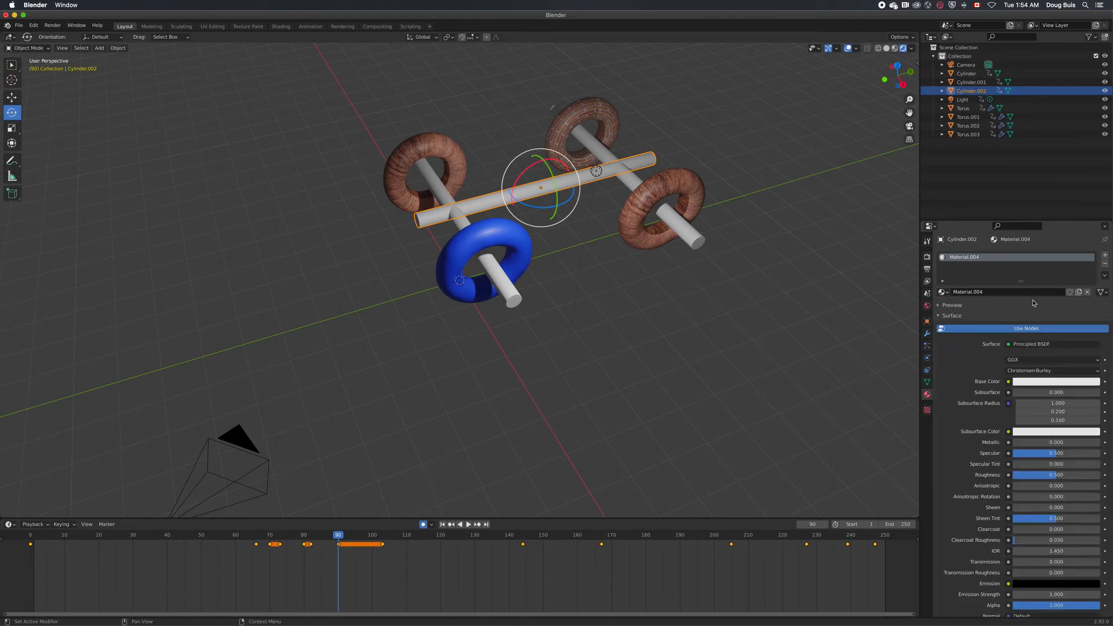
click(1009, 382)
click(842, 450)
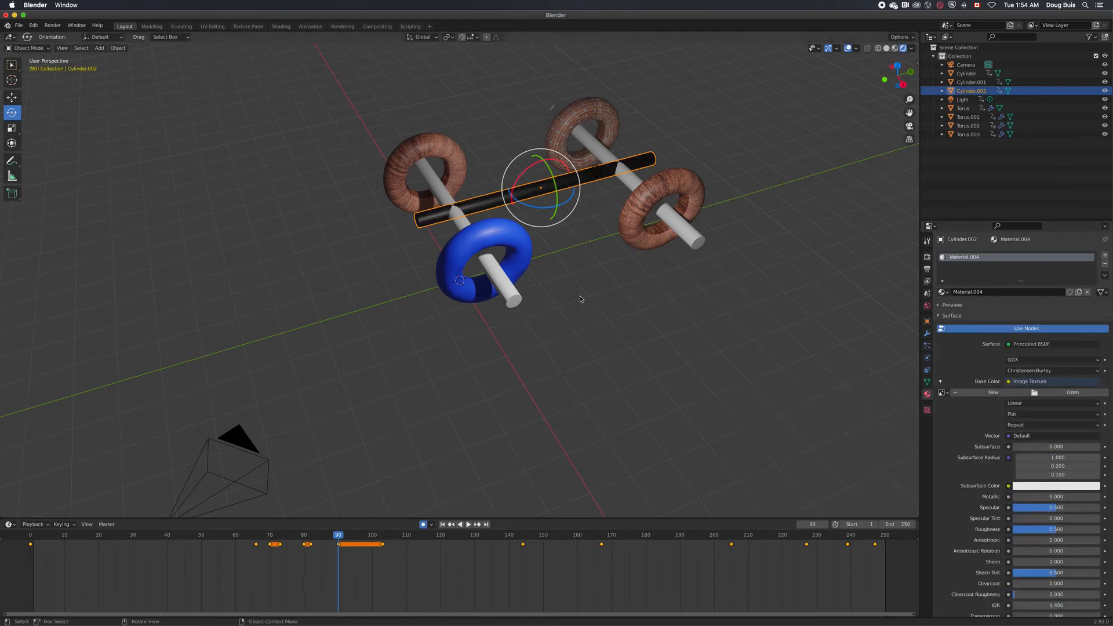
click(1072, 393)
click(353, 397)
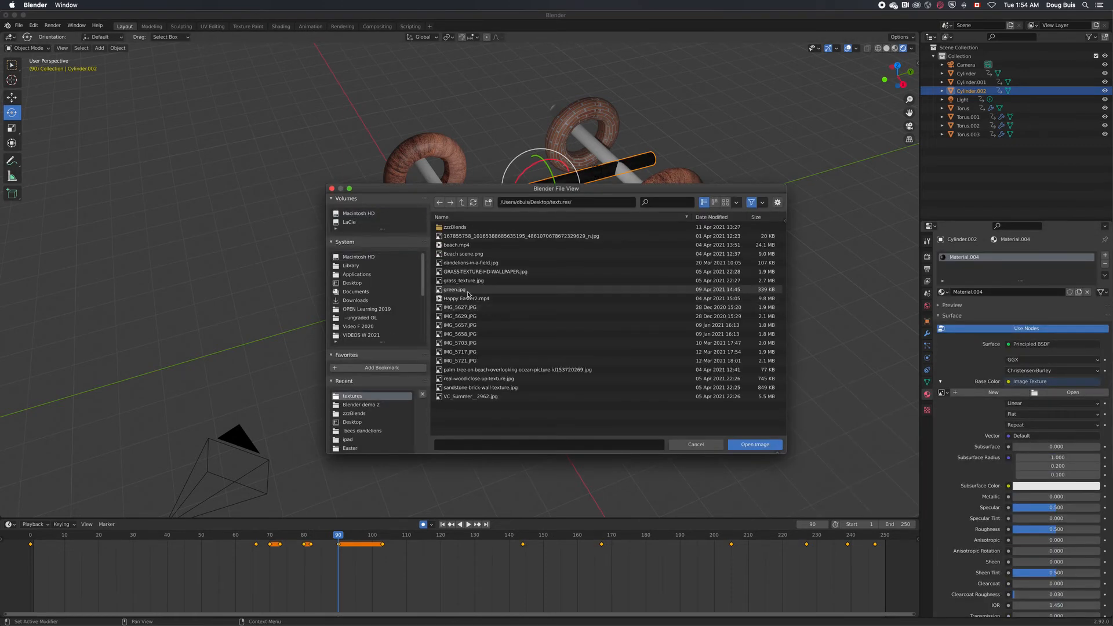
click(457, 246)
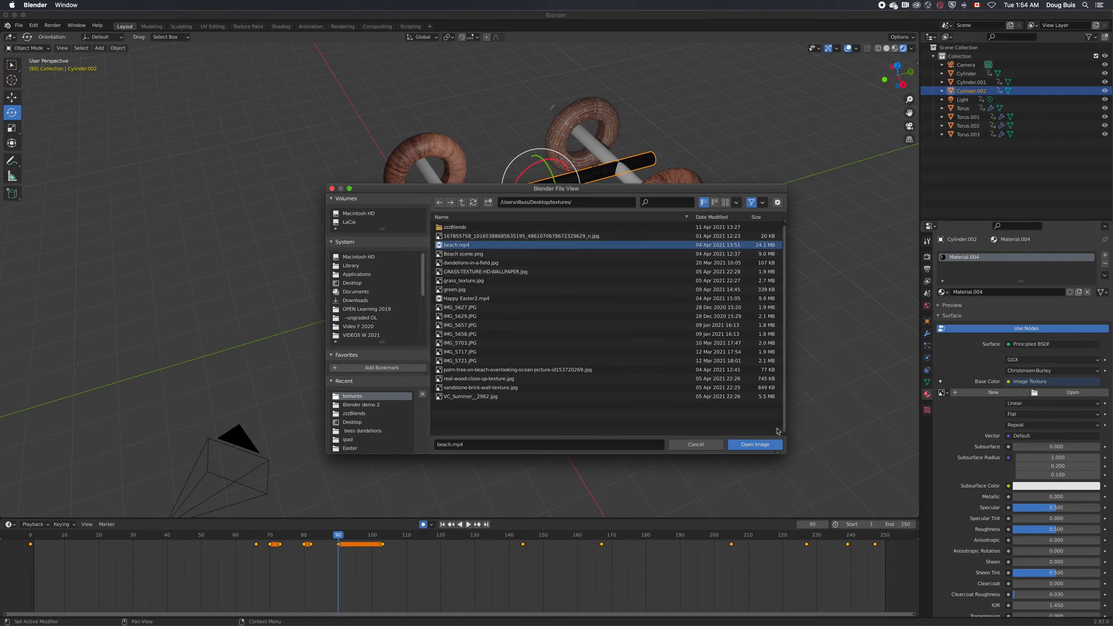
click(755, 445)
Assign the existing Material.003 to the axle Cylinder.001 and Material.002 to the other axle, Cylinder.
click(686, 230)
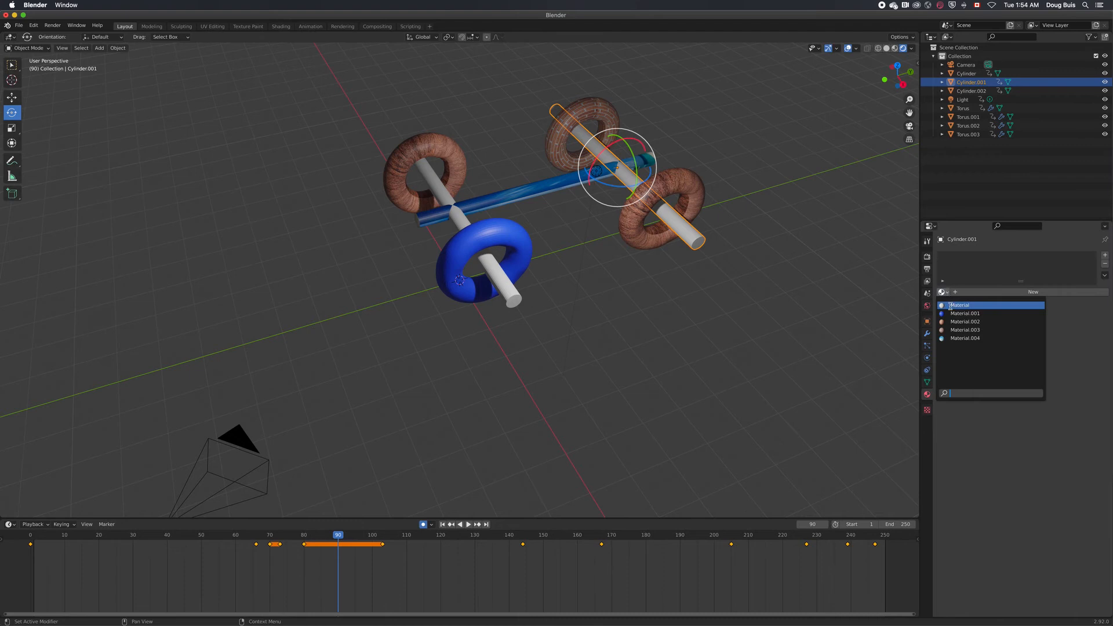
click(965, 330)
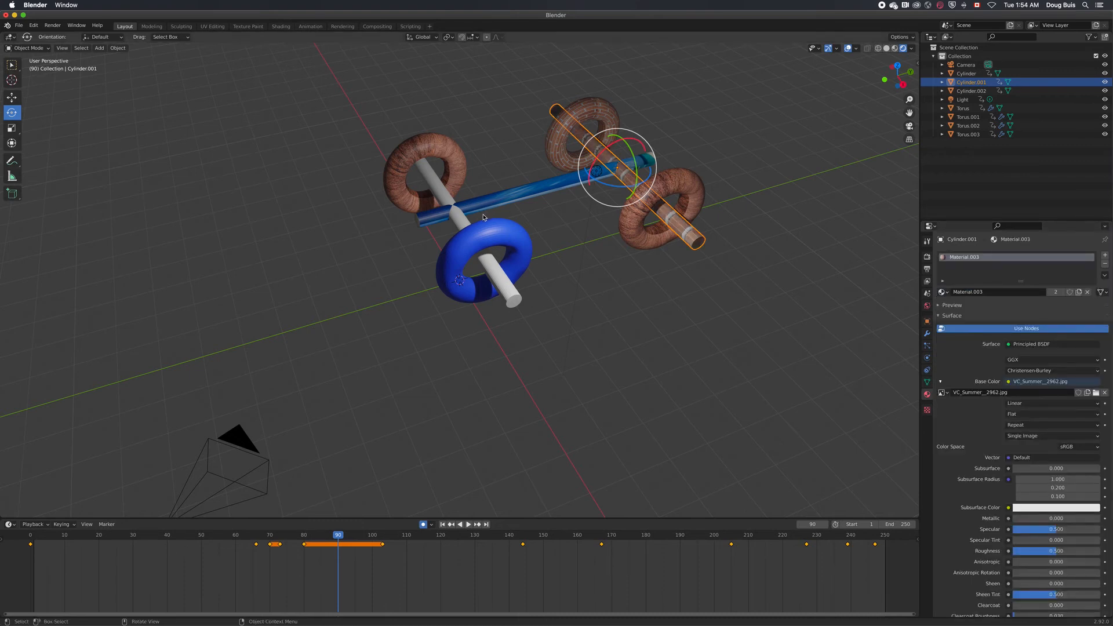
click(461, 223)
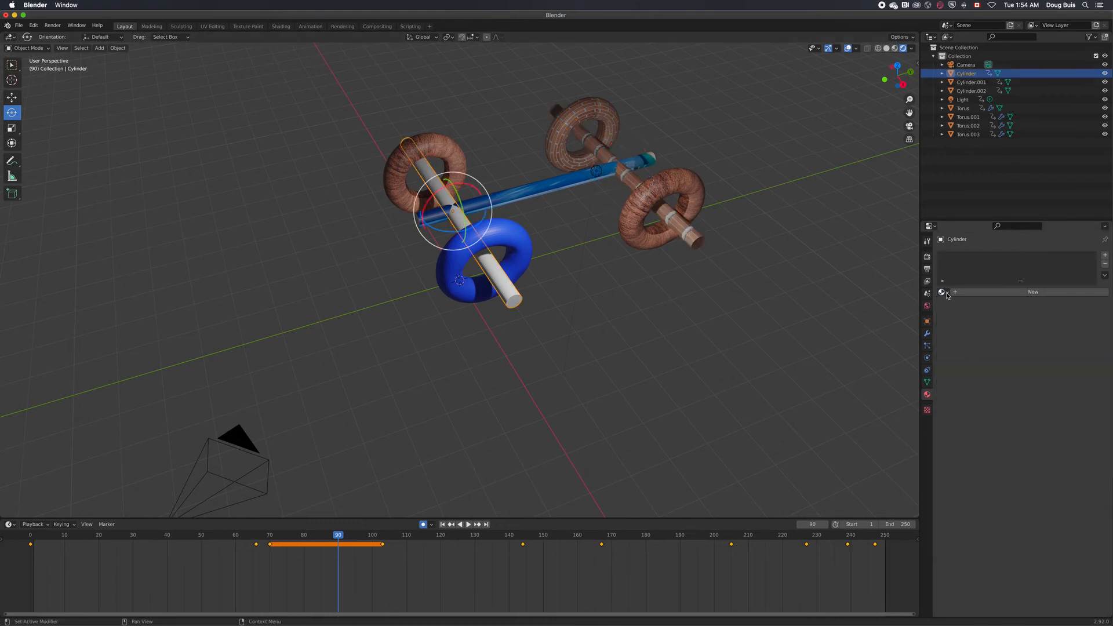
click(942, 292)
click(966, 322)
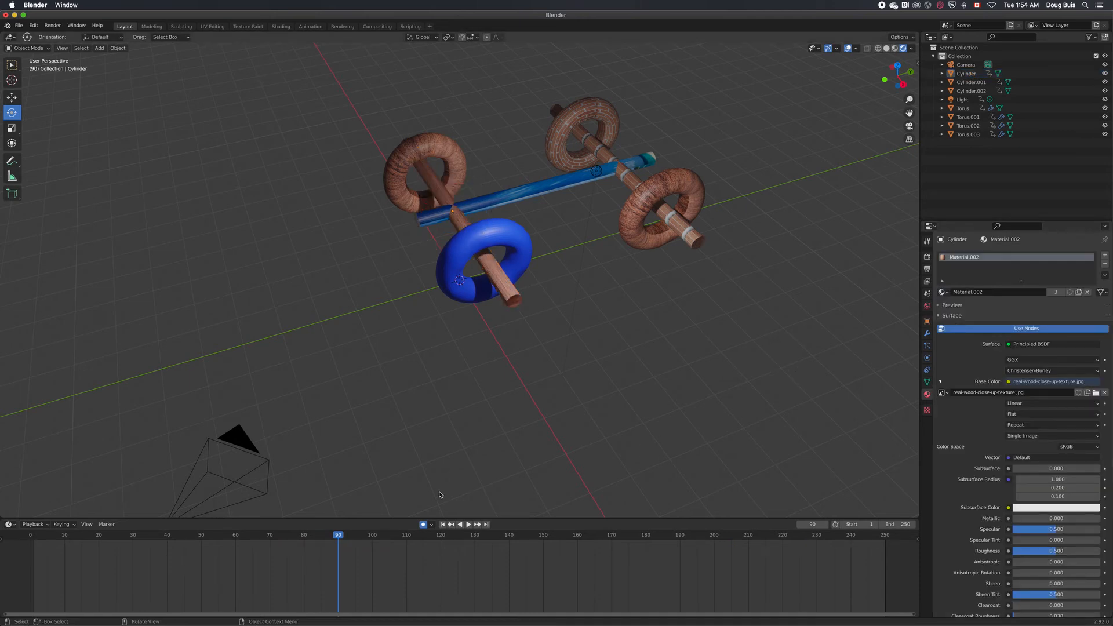
Return to frame 2 and play the animation to check the textured vehicle along its path.
scroll(464, 491, down, 6)
drag(336, 536, 38, 555)
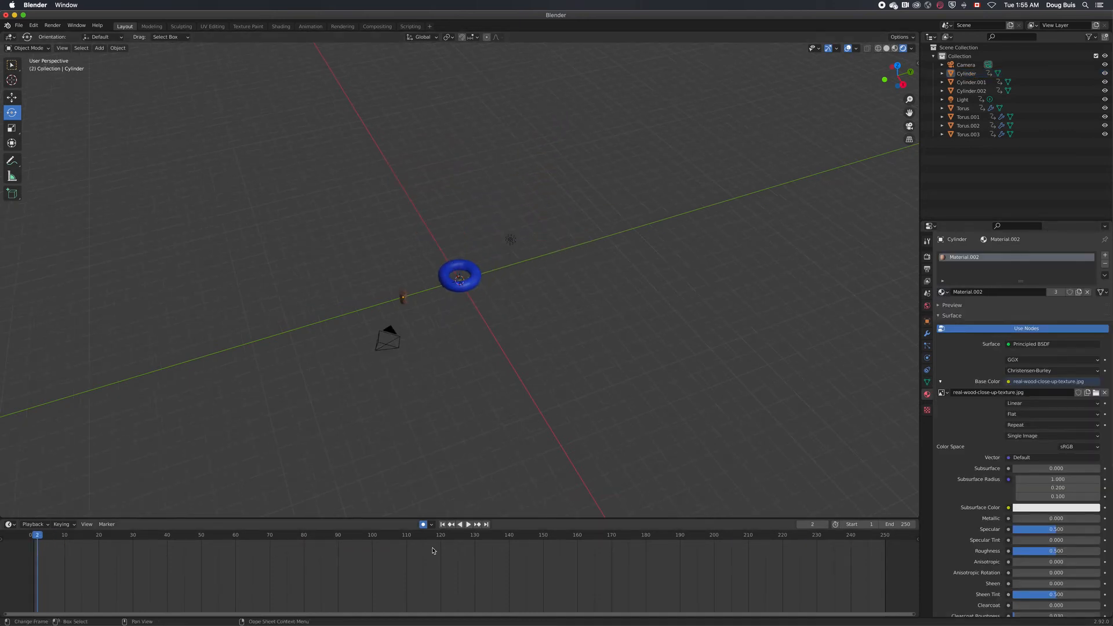
click(470, 525)
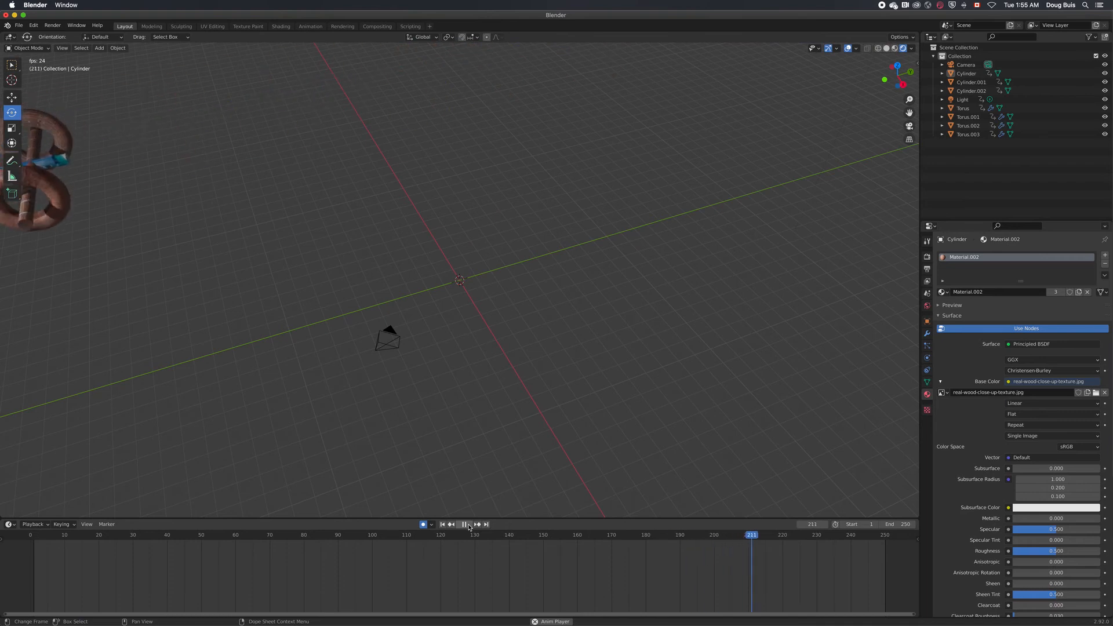
click(469, 525)
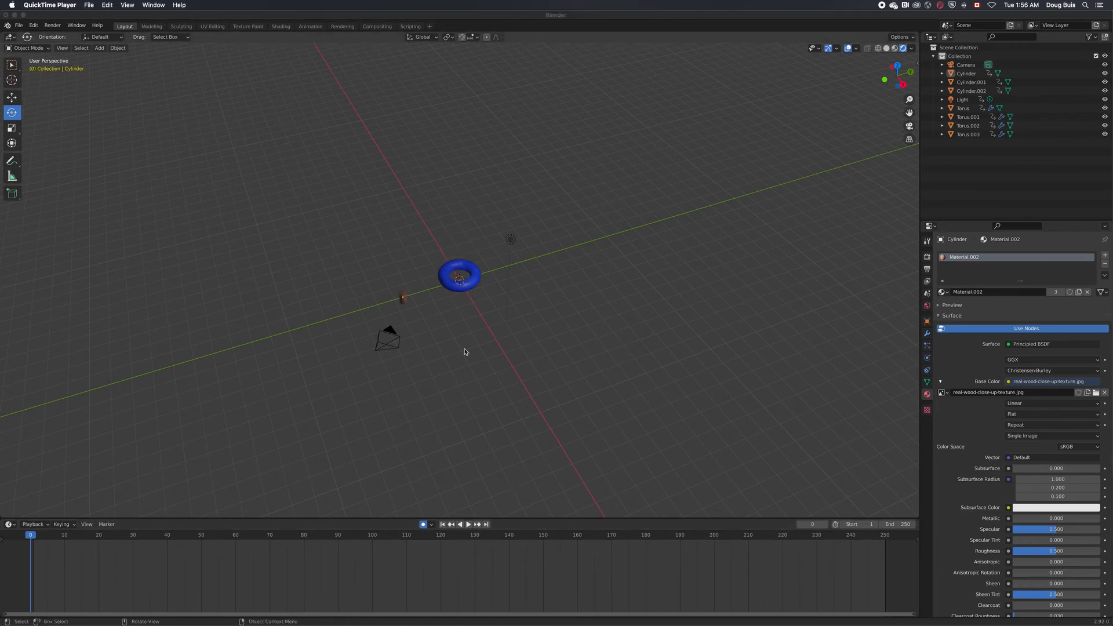
Add a plane mesh at the origin and lower it about 0.42 m along Z.
click(101, 49)
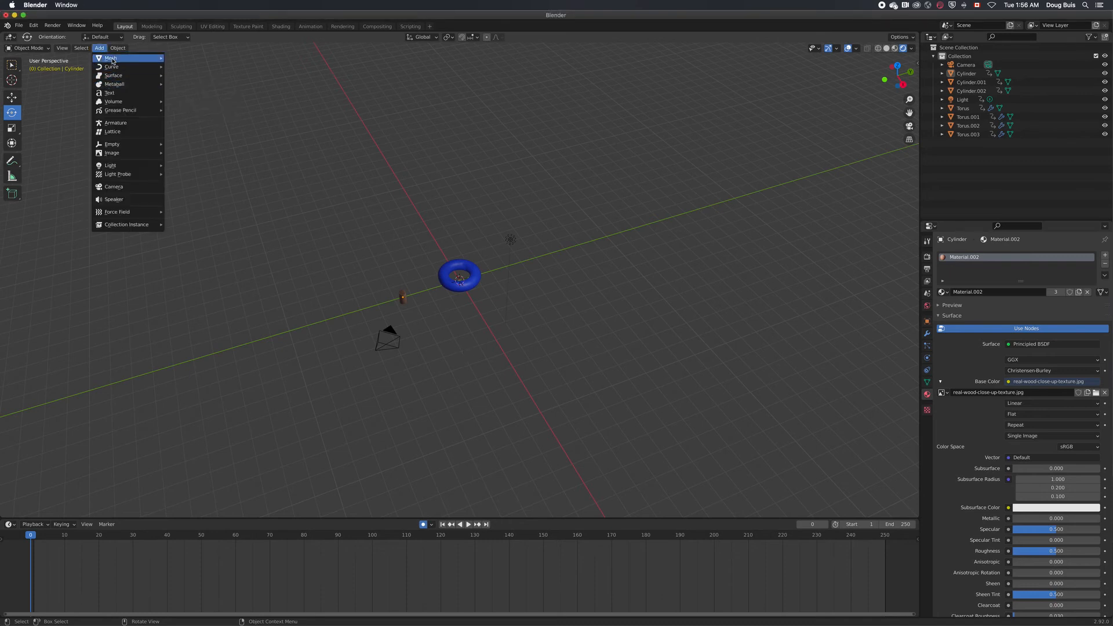
mouse_move(115, 58)
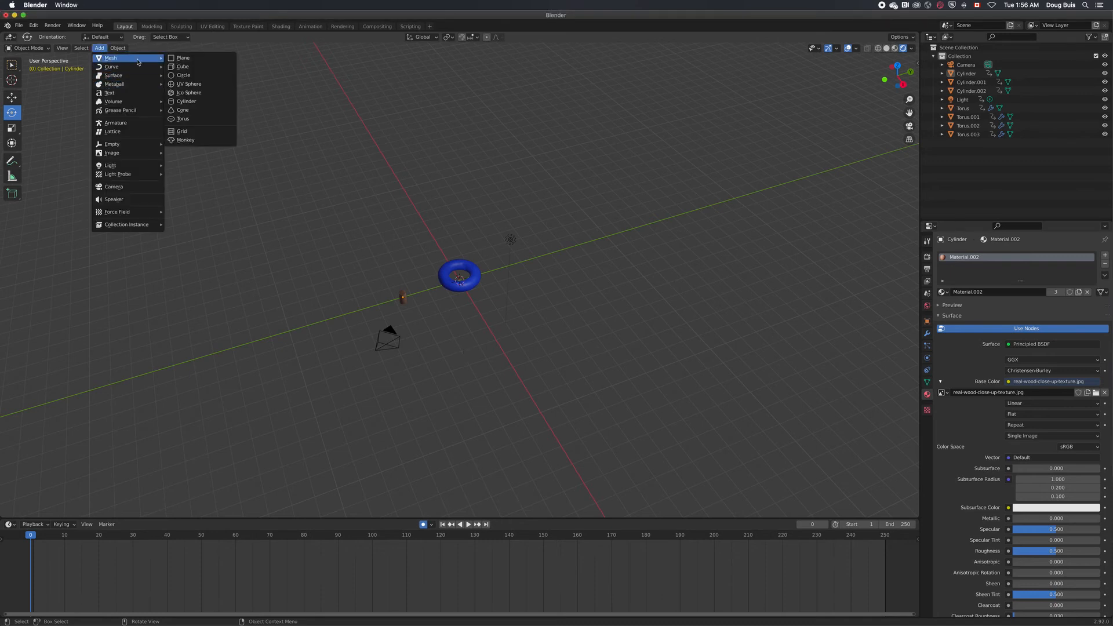
click(198, 62)
click(12, 97)
drag(460, 259, 459, 282)
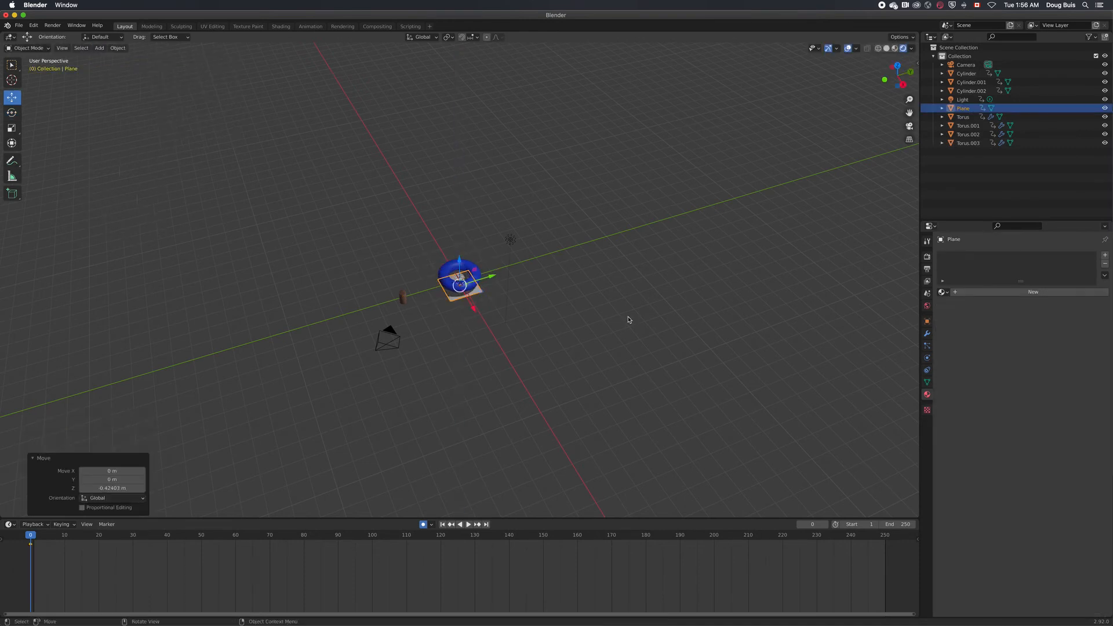
Enlarge the plane to a scale of about 26.8 in X and about 24.28 in Y.
click(928, 322)
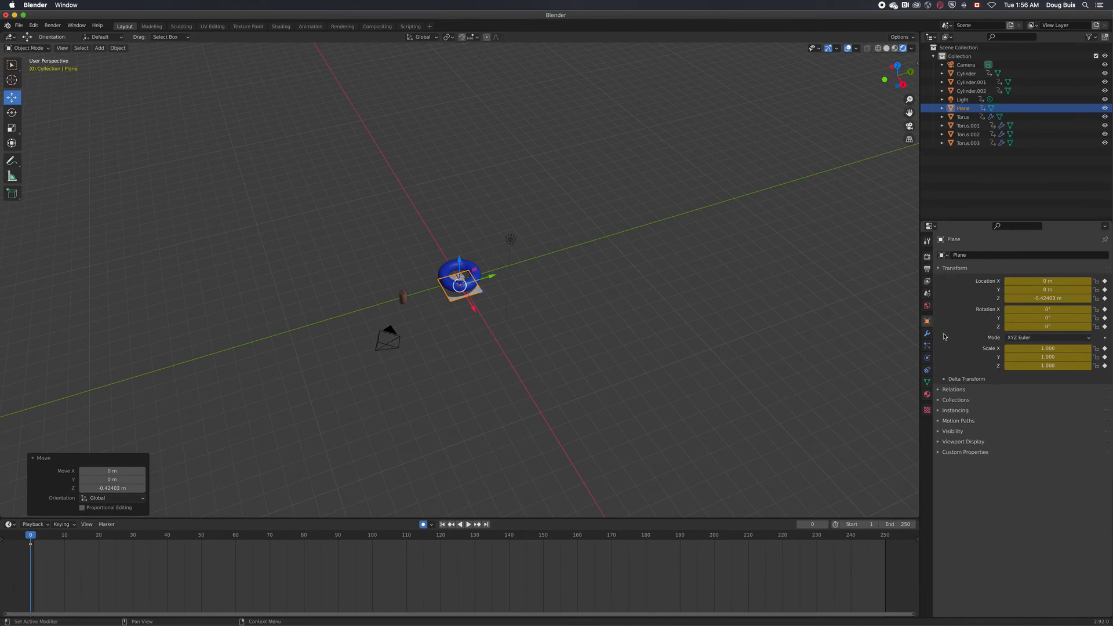
mouse_move(1041, 350)
mouse_down()
mouse_move(1089, 349)
mouse_move(1054, 350)
mouse_up()
drag(1042, 357, 1049, 358)
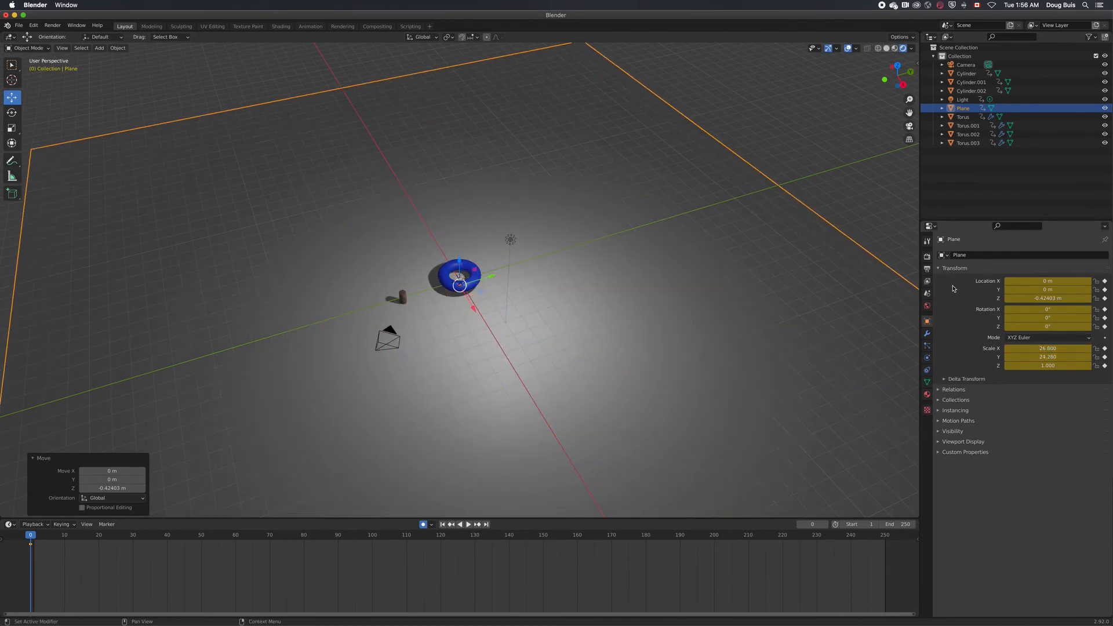
Give the plane a new material with GRASS-TEXTURE-HD-WALLPAPER.jpg as the base color's image texture.
click(927, 394)
click(1010, 382)
click(823, 445)
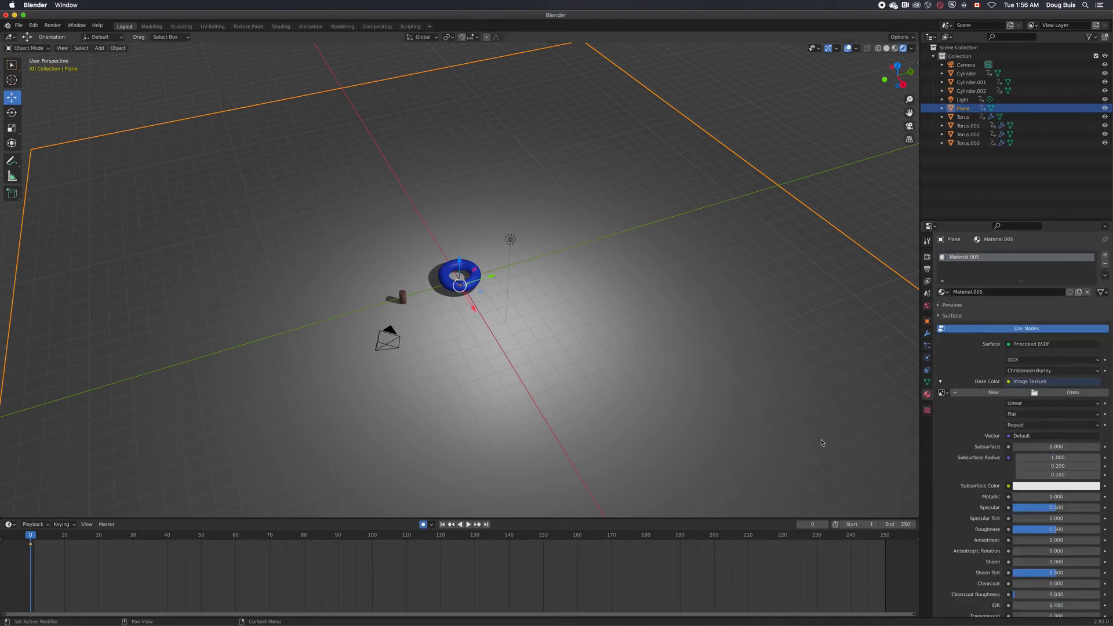
click(1073, 393)
click(348, 398)
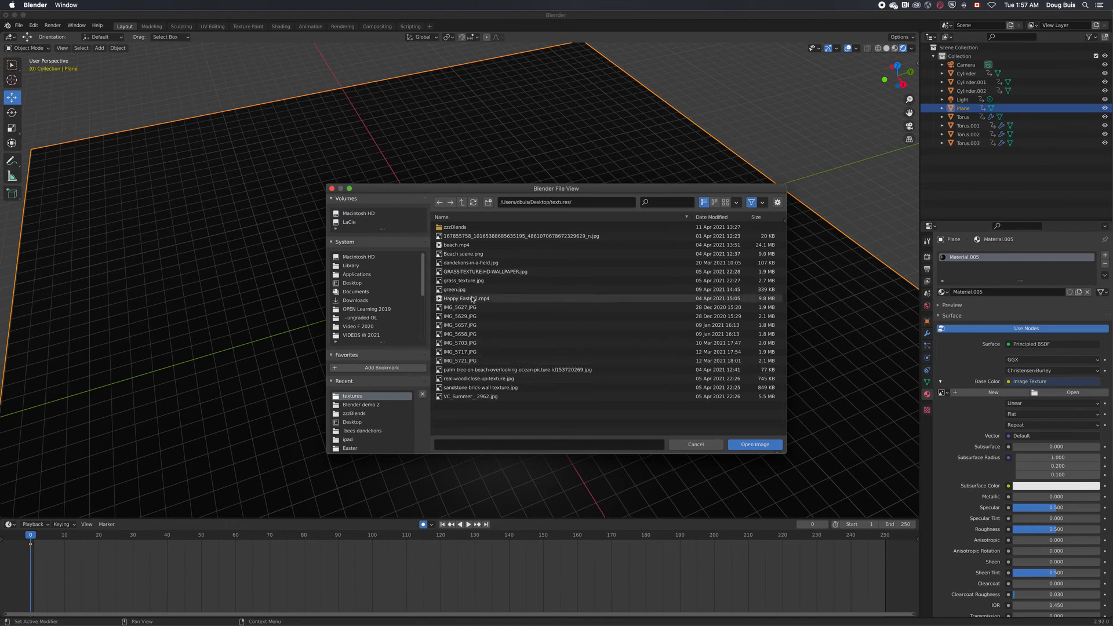
click(467, 271)
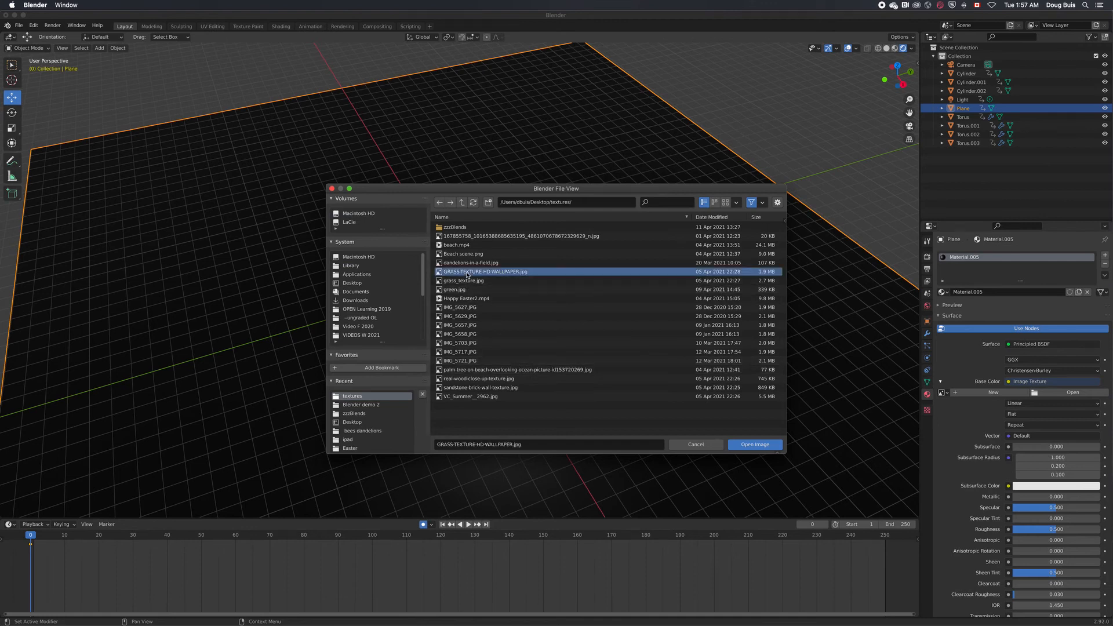
click(755, 445)
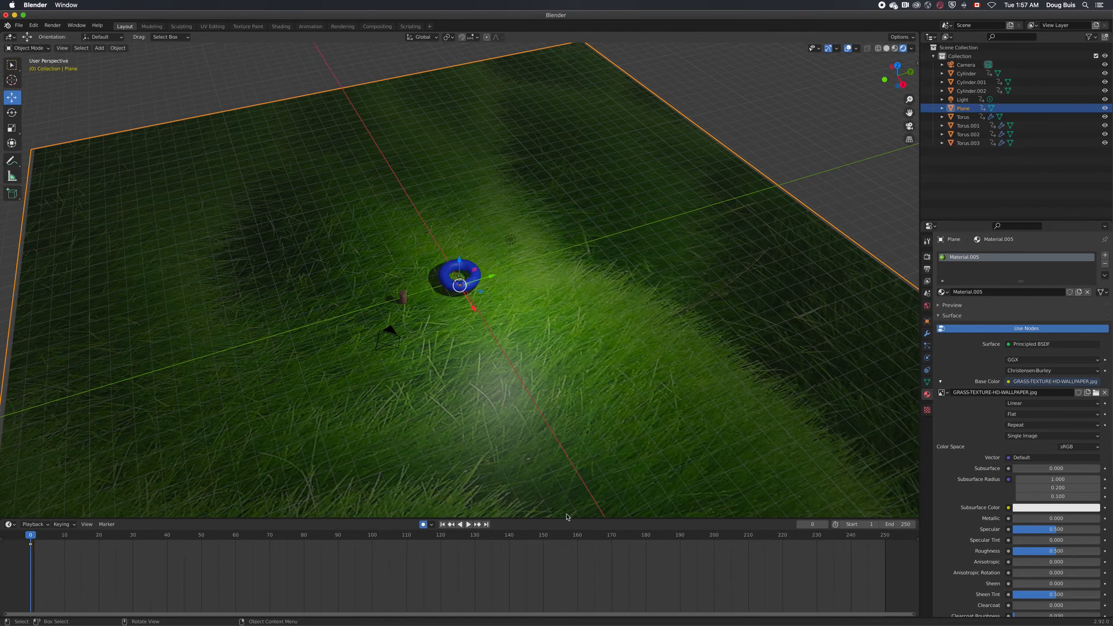
Play the animation to frame 33 and enlarge the ground plane to a scale of 42.96 in X and 40.48 in Y.
click(468, 525)
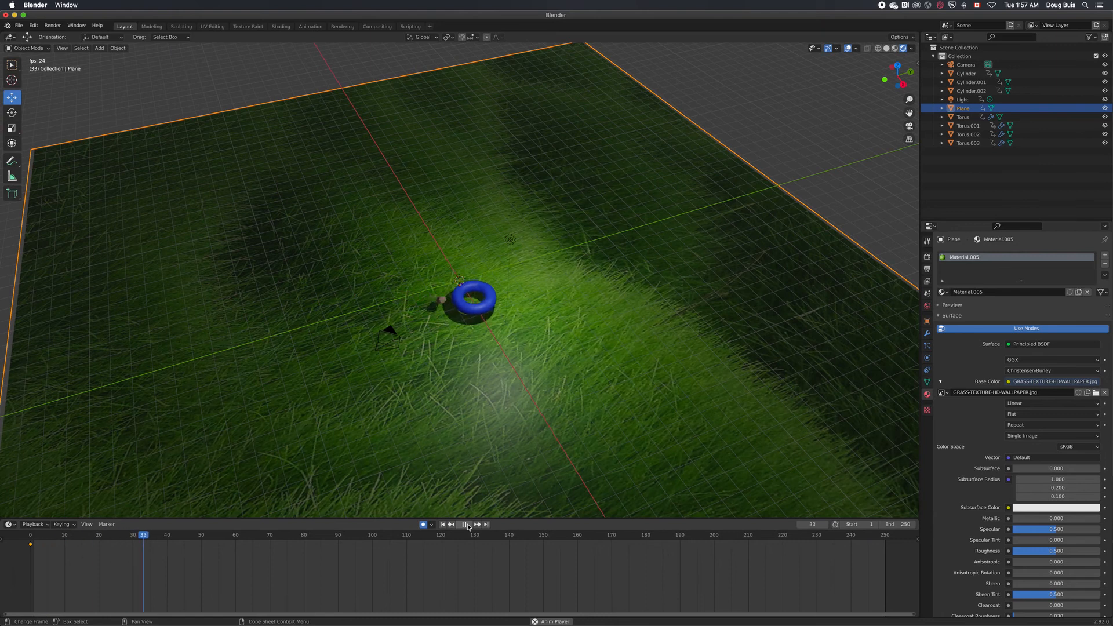
click(469, 525)
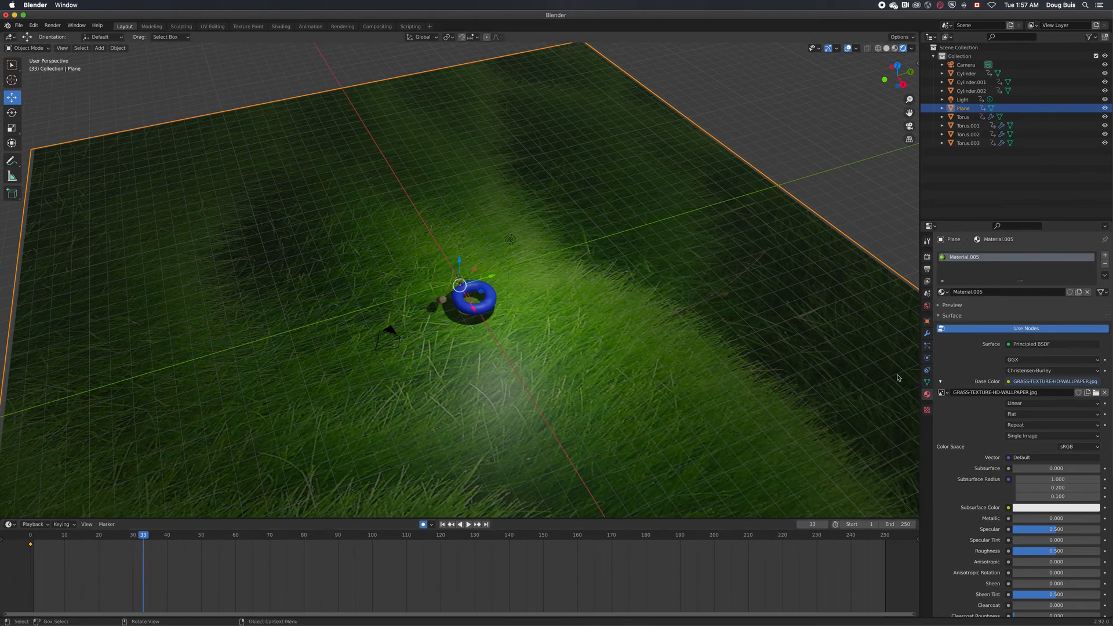
click(927, 322)
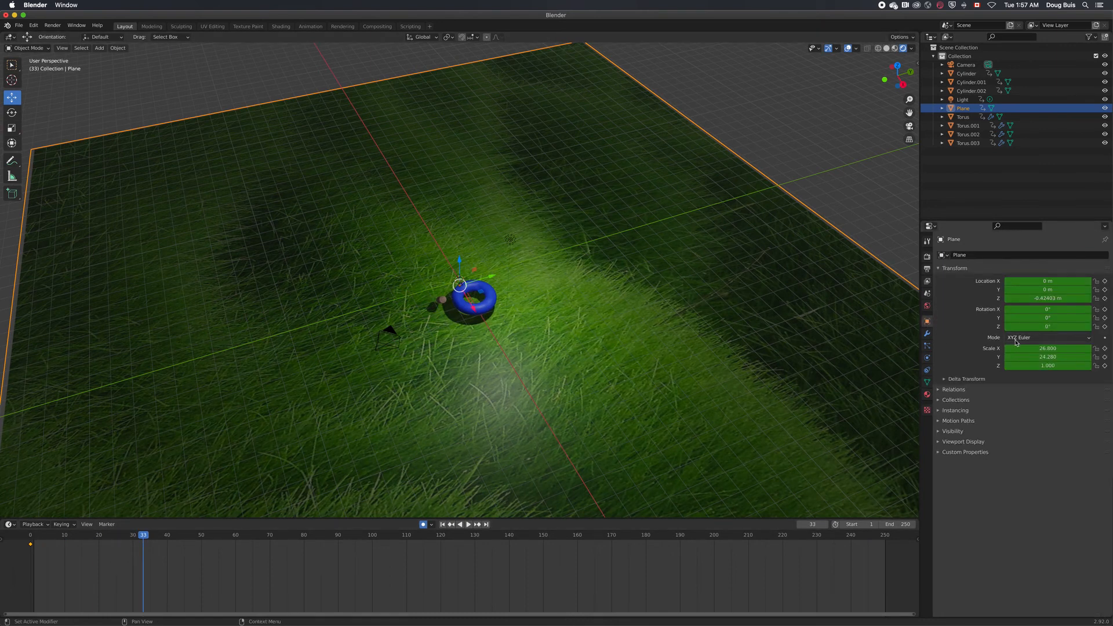
drag(1038, 348, 1064, 357)
click(467, 524)
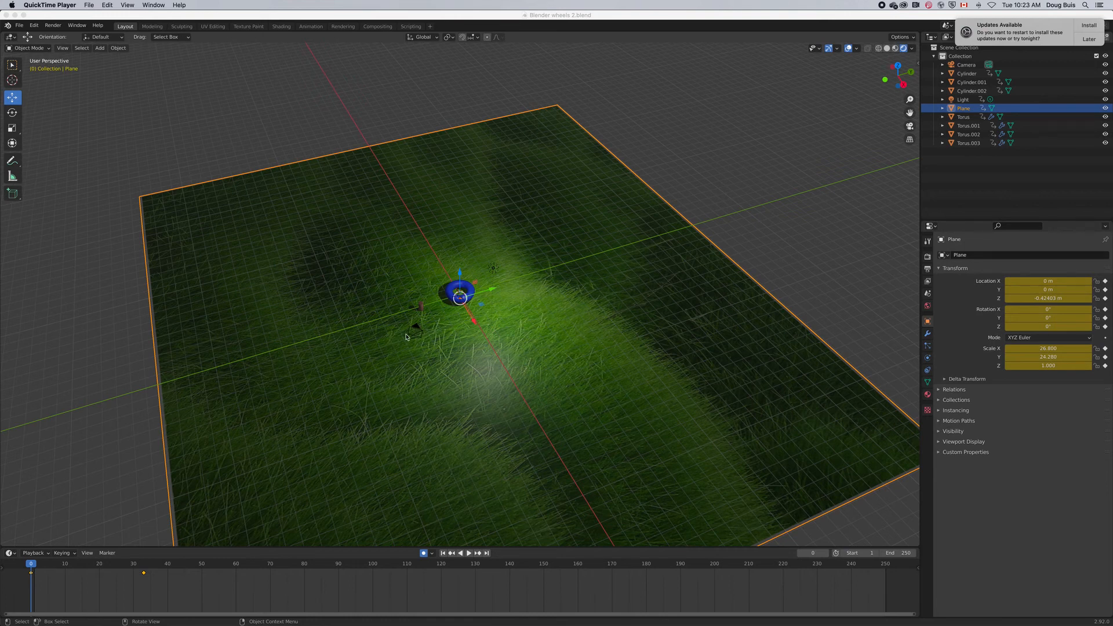
Split the 3D viewport into two side-by-side views and show the camera view in the new one.
click(910, 126)
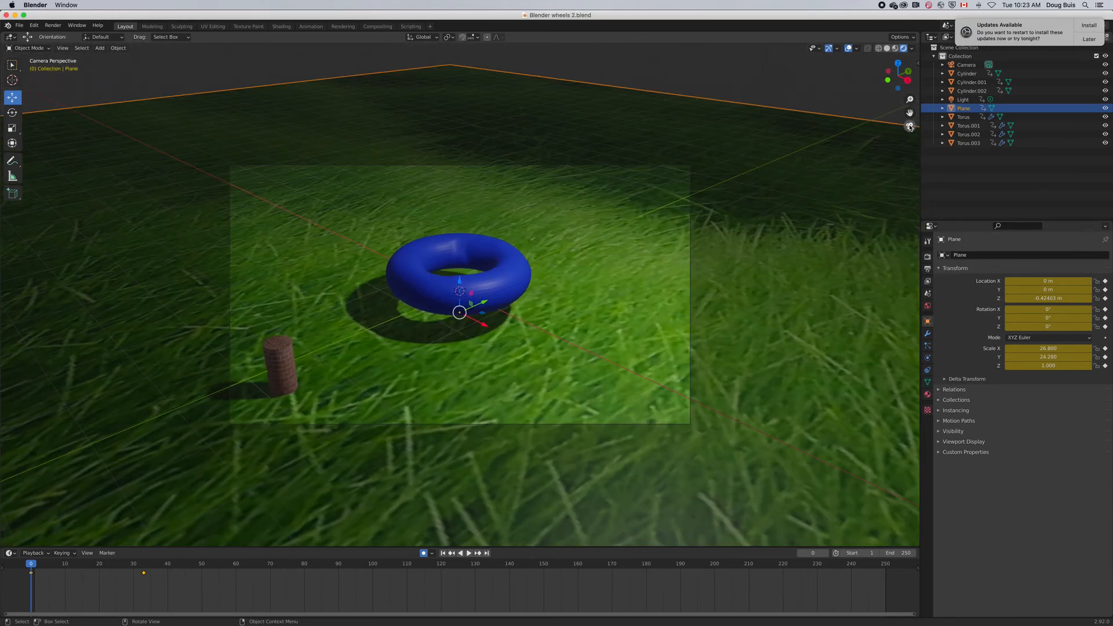
click(910, 127)
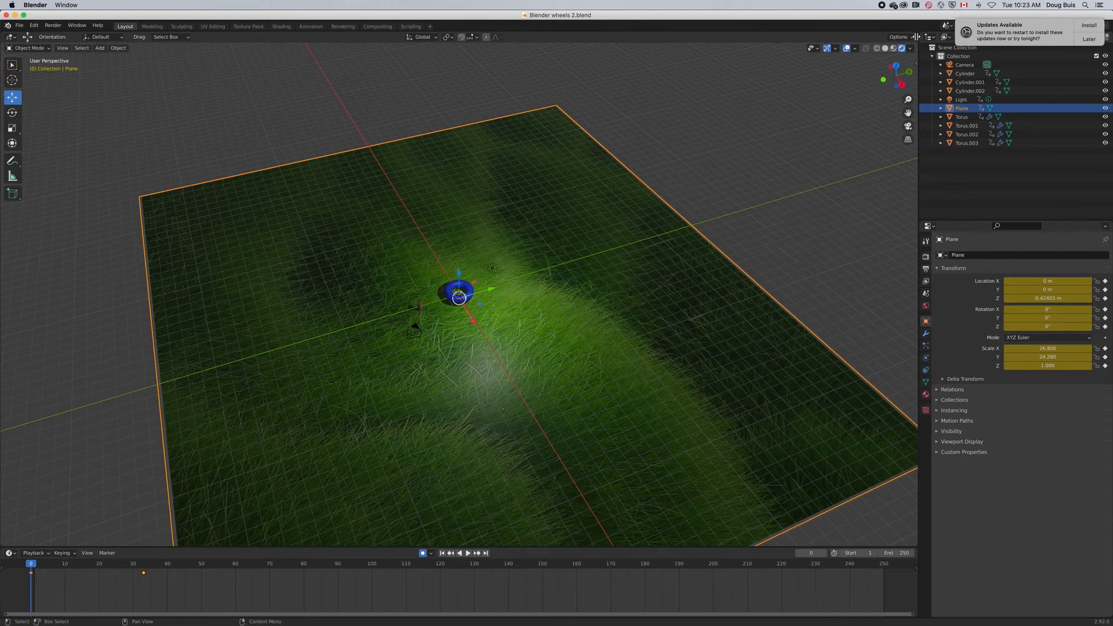
drag(916, 35, 412, 51)
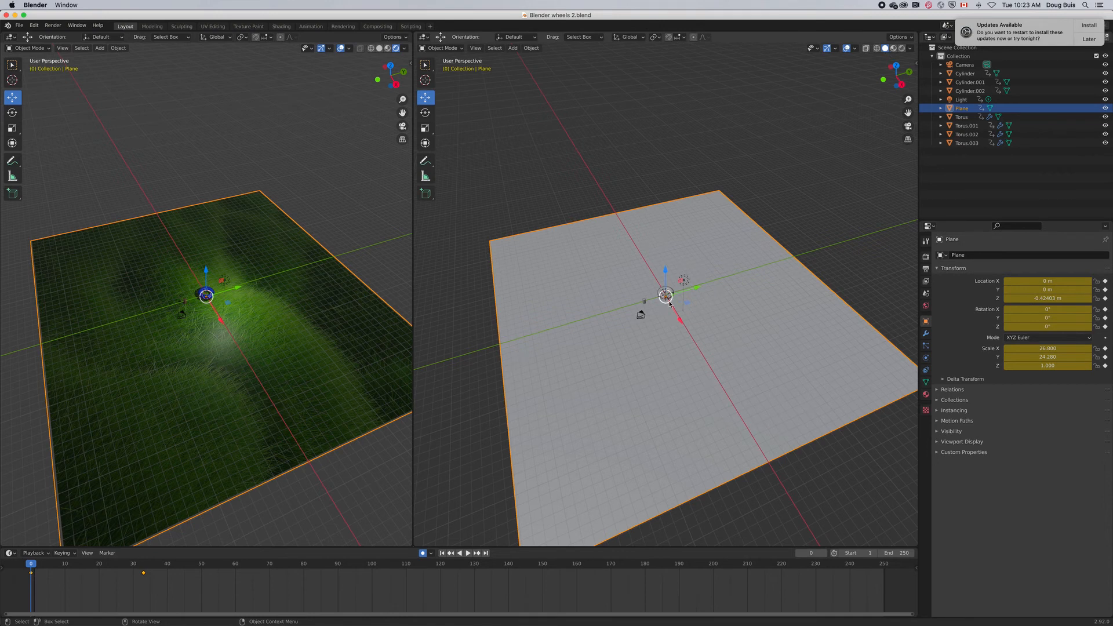
click(902, 48)
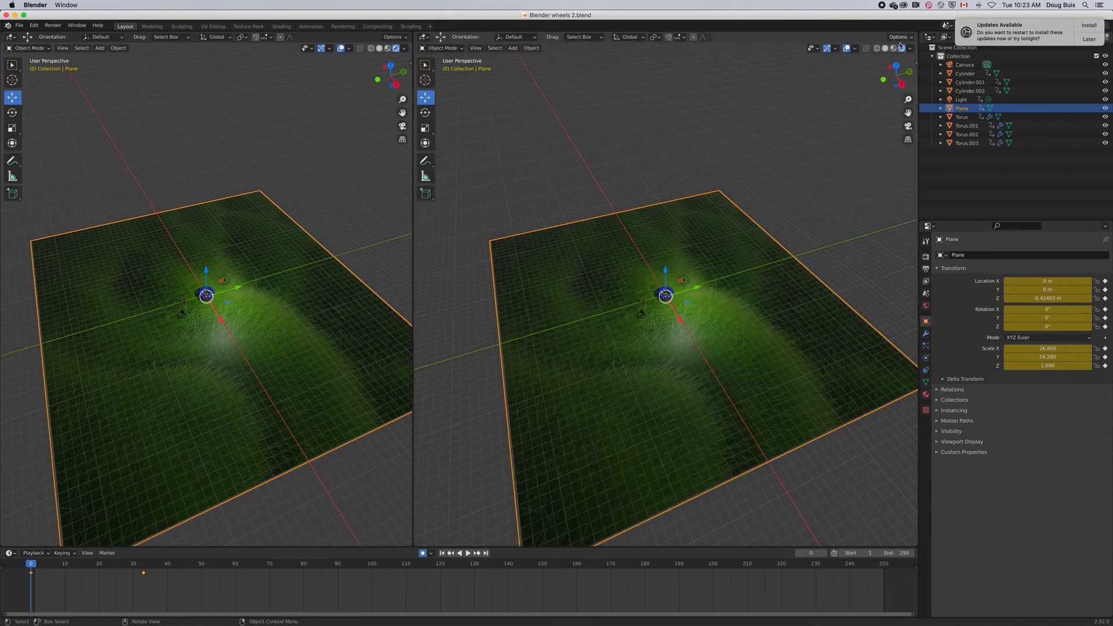
click(885, 48)
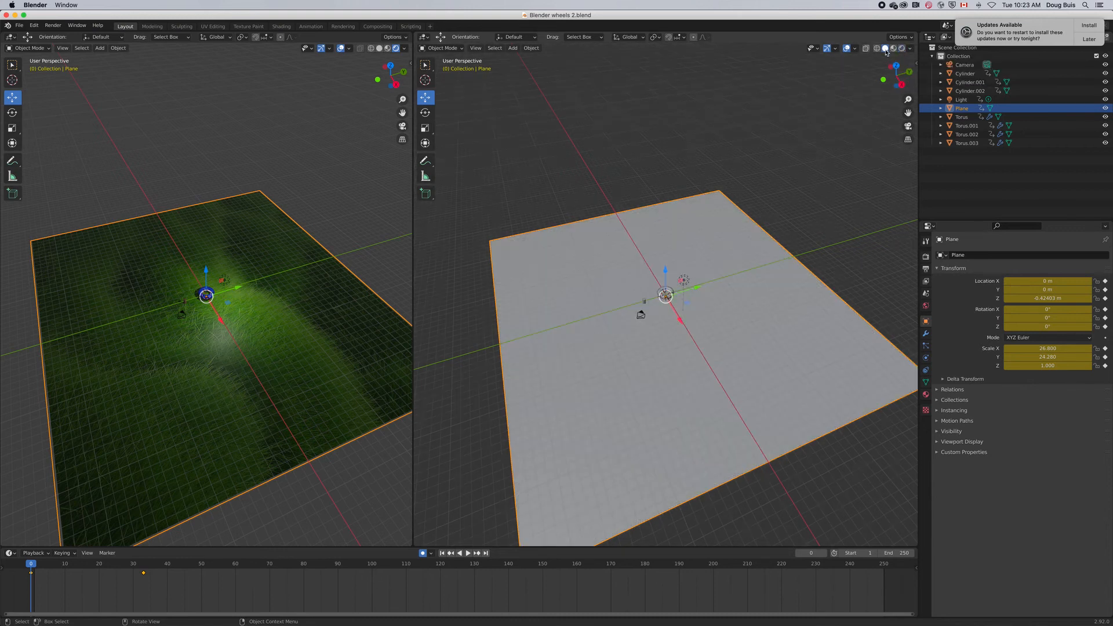
click(908, 127)
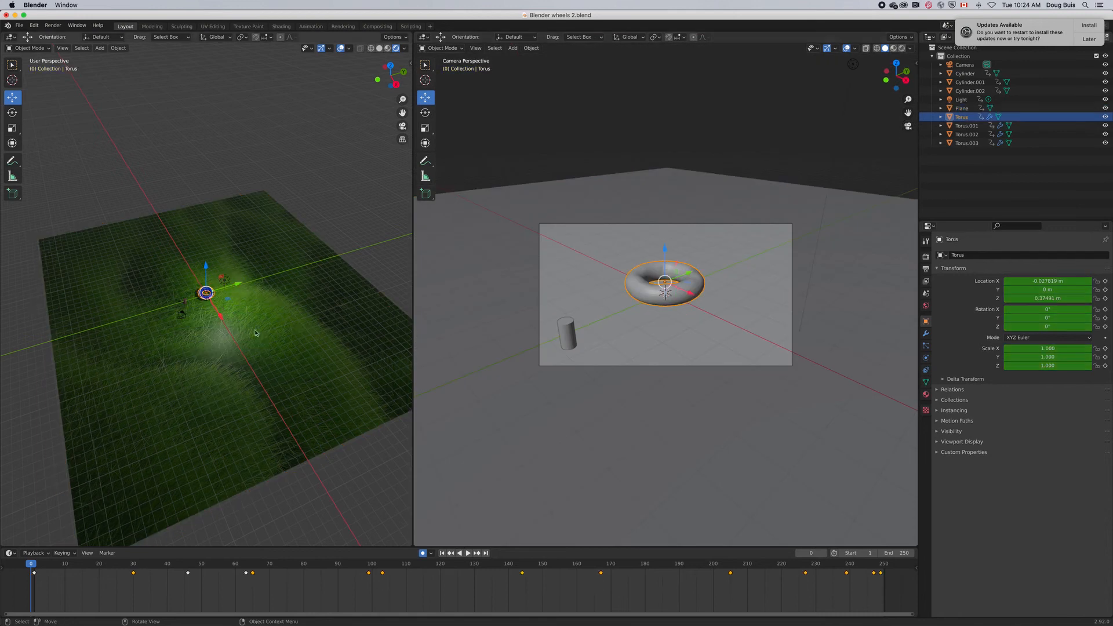
Play the animation to frame 24, then set the user perspective view to solid shading and the camera view to rendered shading.
key(space)
key(space)
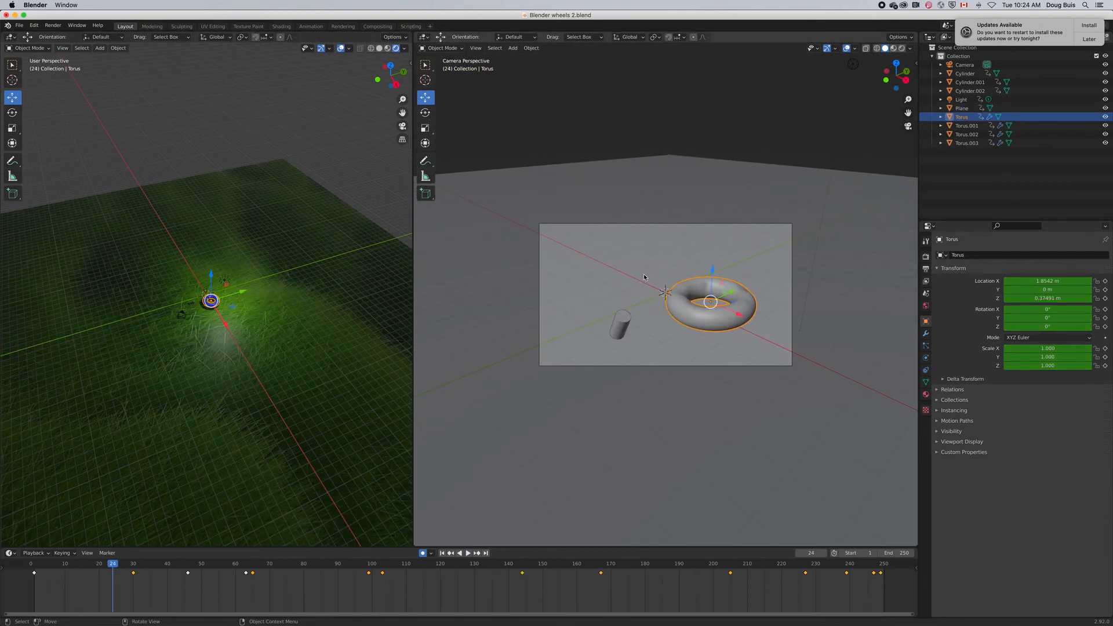
click(380, 48)
click(396, 49)
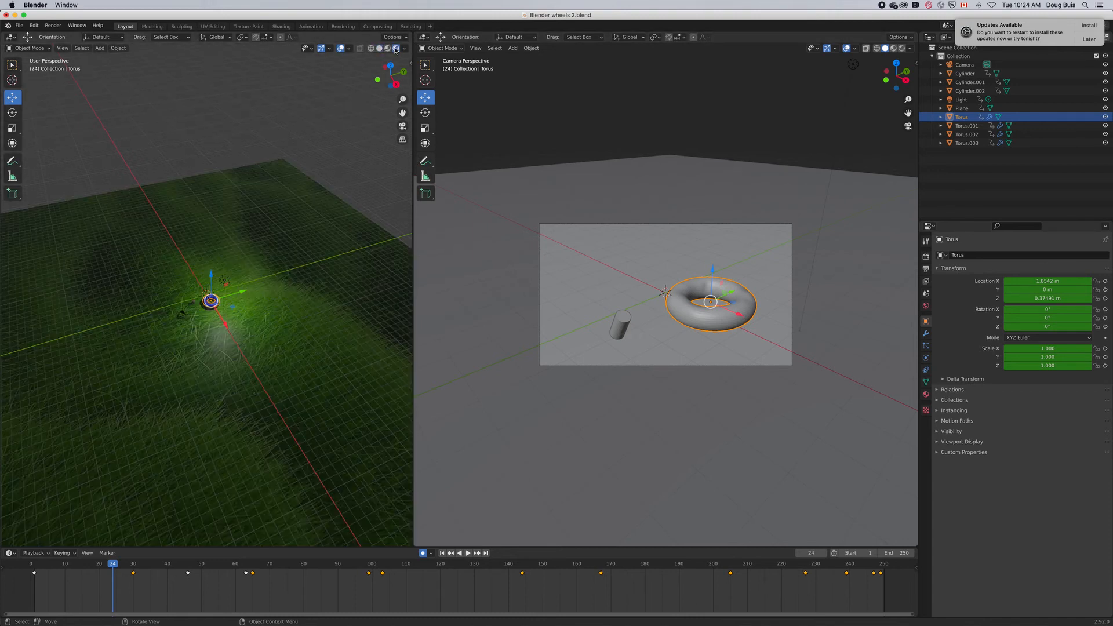
click(380, 49)
click(901, 49)
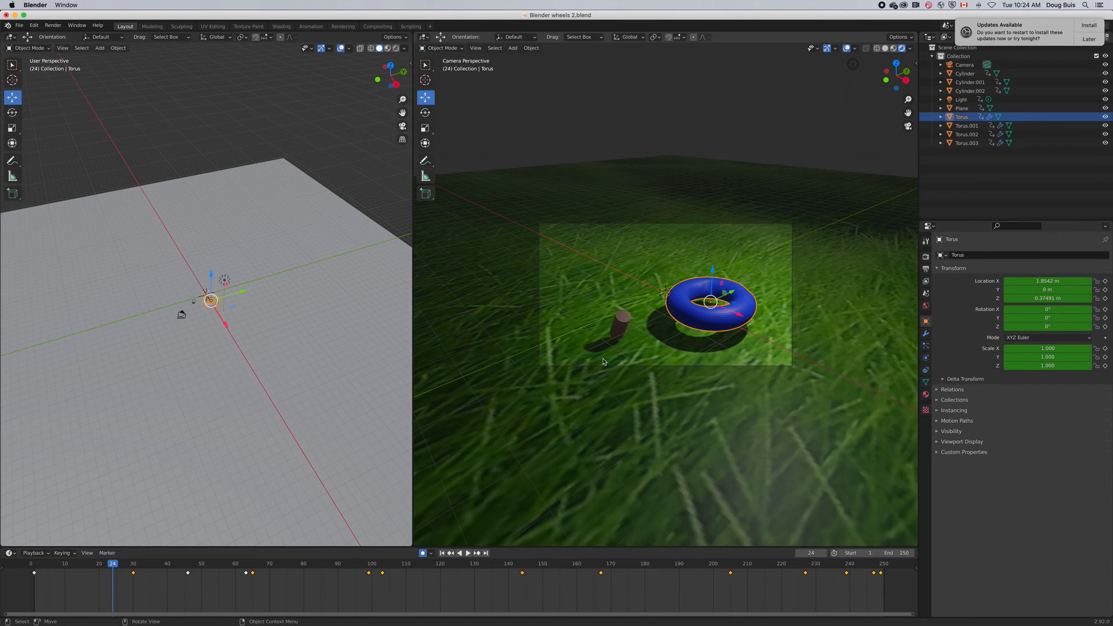
Select the camera, return to frame 1 and keyframe it moved about 0.28 m along Y.
click(965, 65)
key(shift+Left)
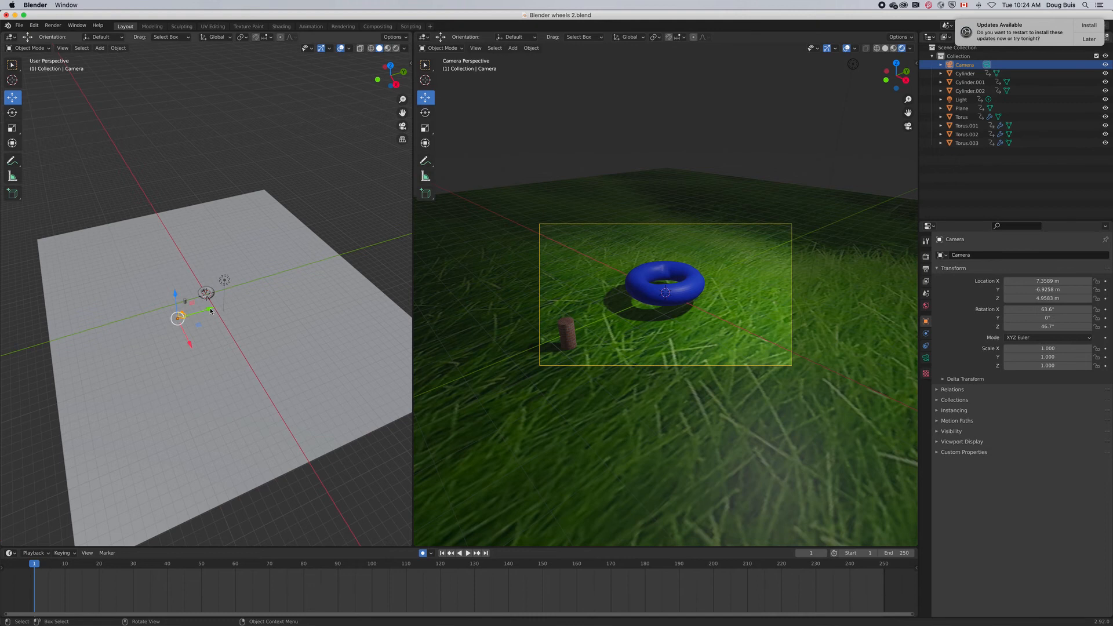
drag(210, 312, 215, 310)
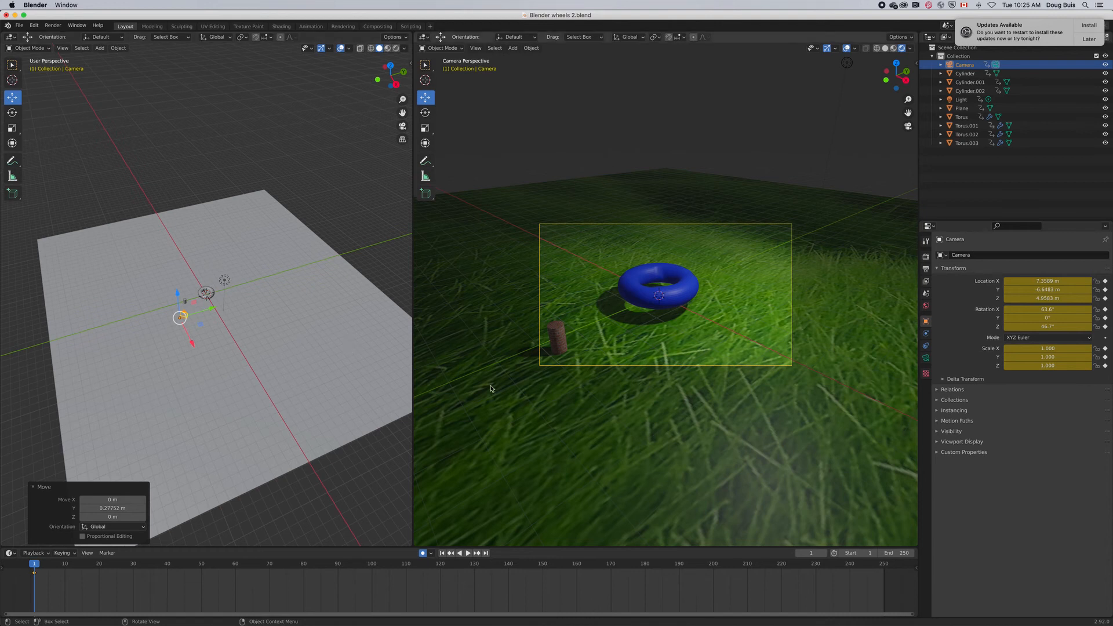
Keyframe the camera at frame 59 at about X 8.35 m, Y -9.46 m, Z 4.68 m with an X rotation of 72.6°.
scroll(235, 329, up, 1)
scroll(235, 330, up, 3)
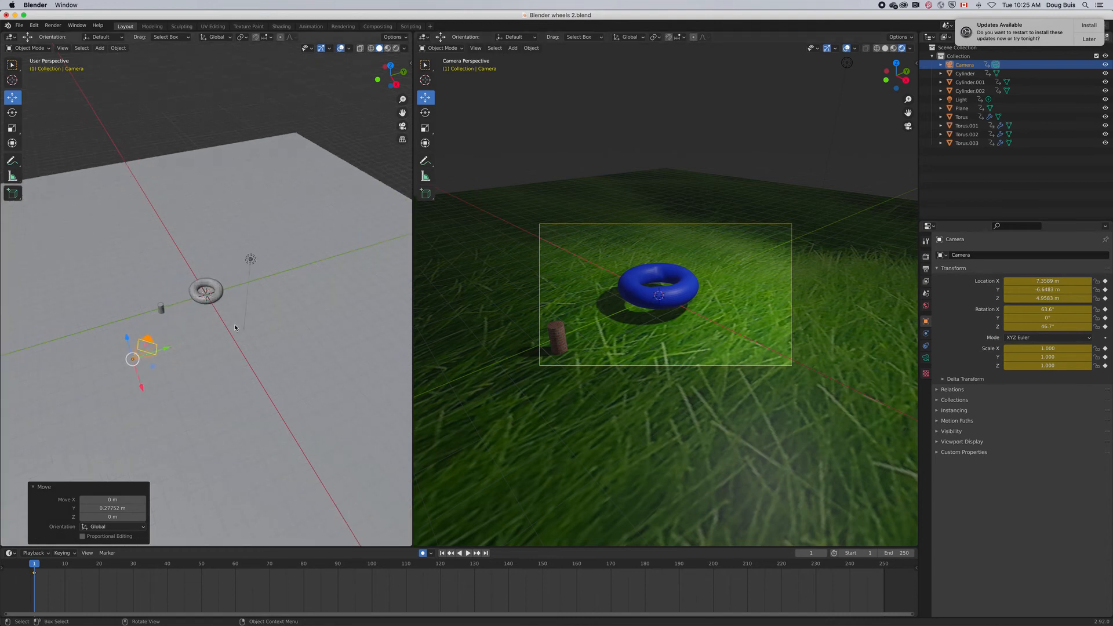
scroll(235, 324, up, 1)
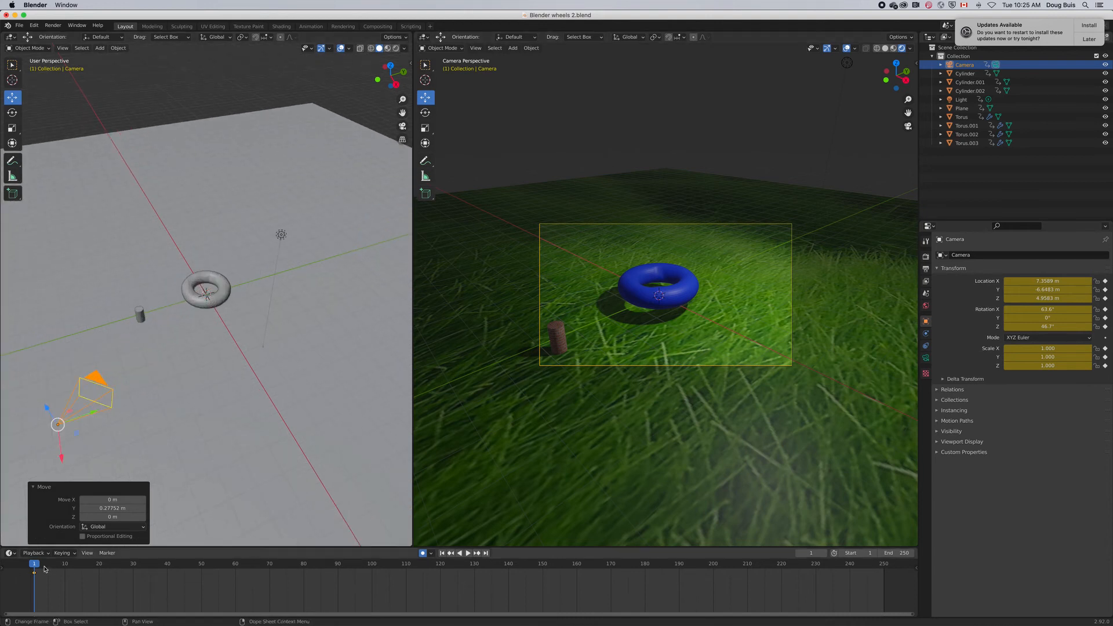
key(space)
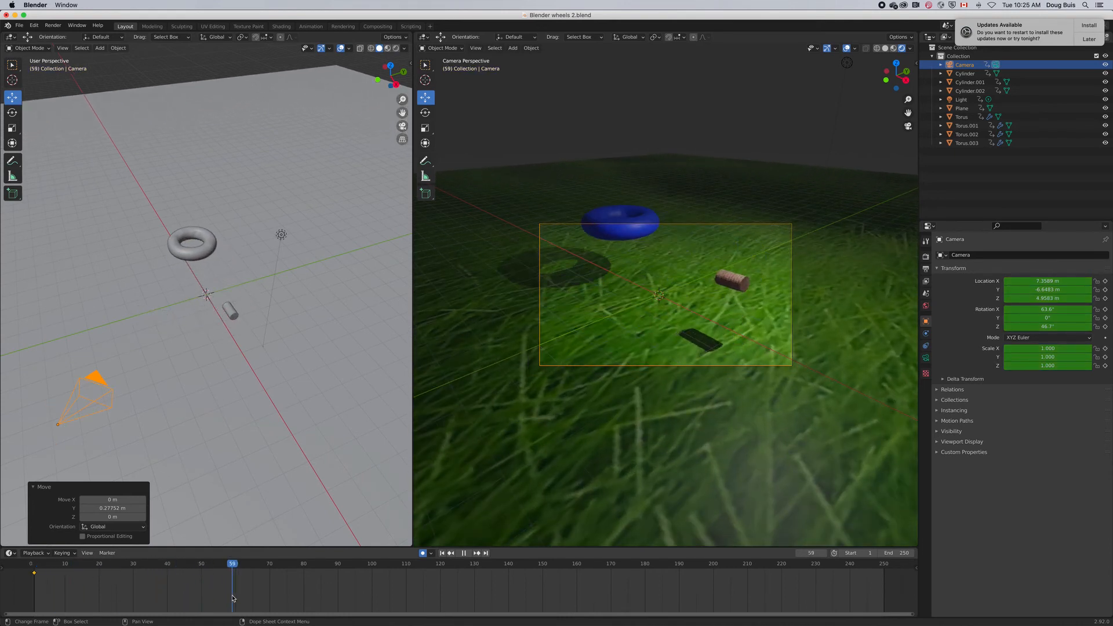
key(space)
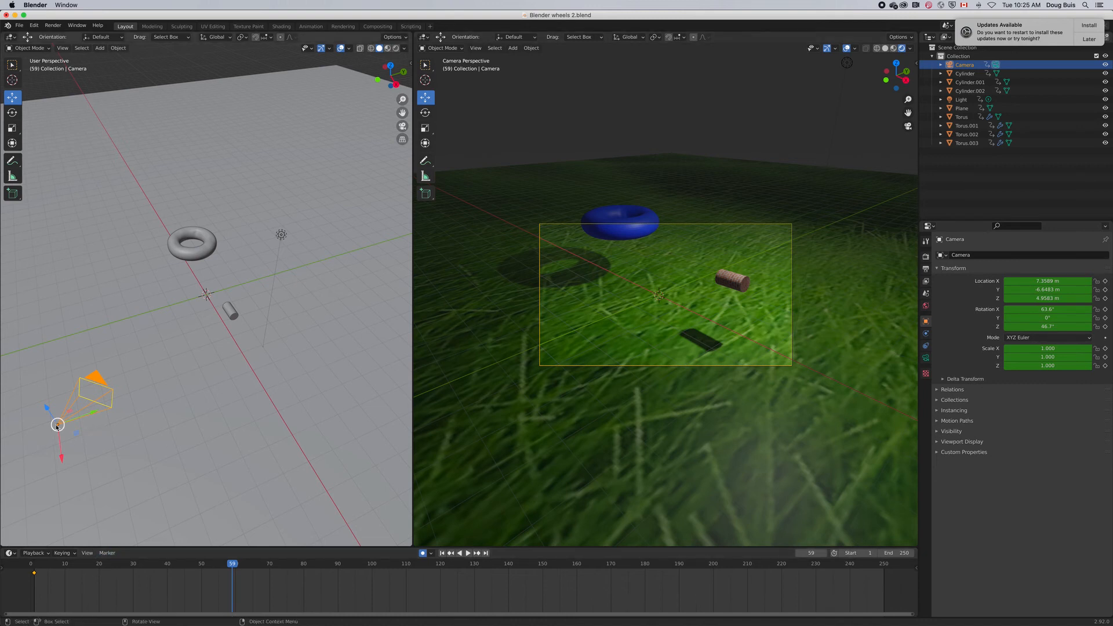
drag(58, 425, 23, 442)
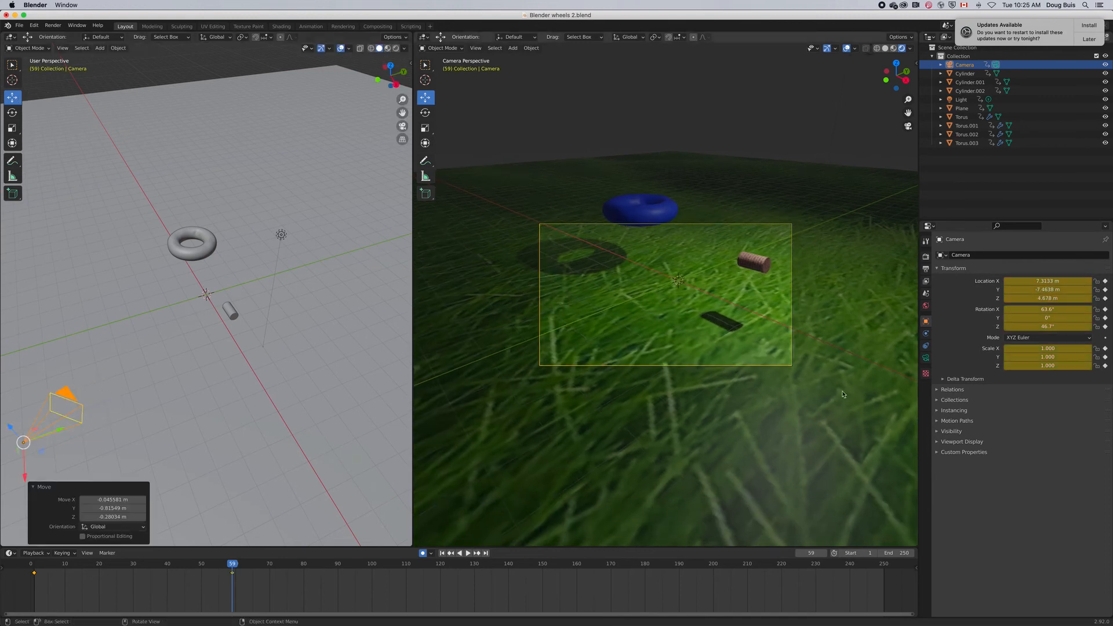
drag(1045, 310, 991, 290)
Replay the animation from the start and examine the framing of the donut and cylinder in the camera view.
drag(228, 589, 29, 592)
key(space)
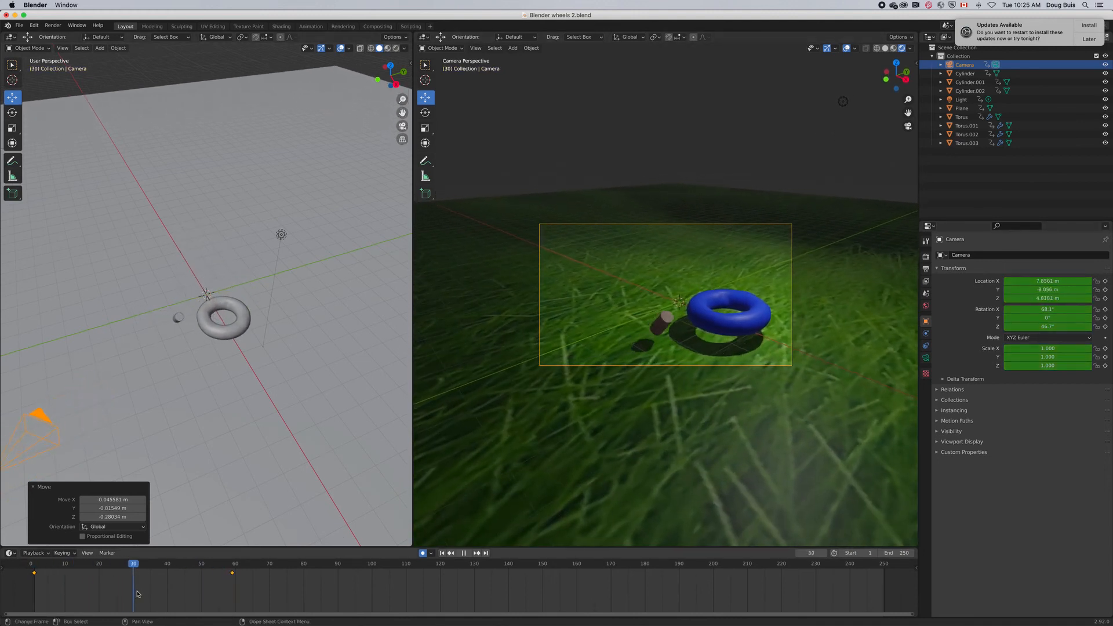
key(space)
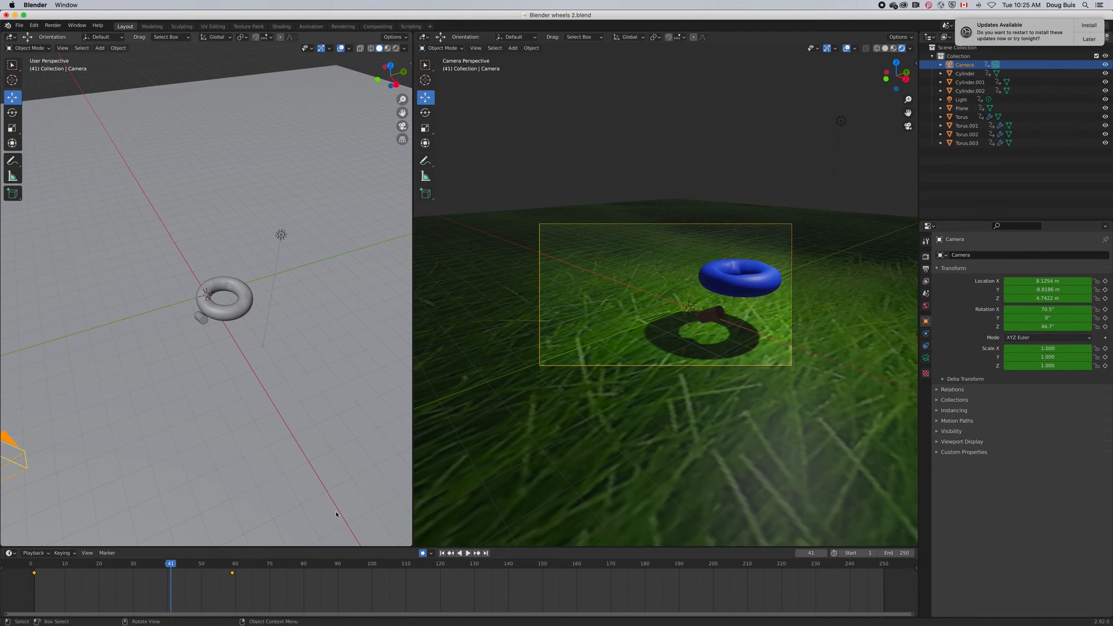
scroll(523, 493, down, 1)
scroll(524, 493, up, 2)
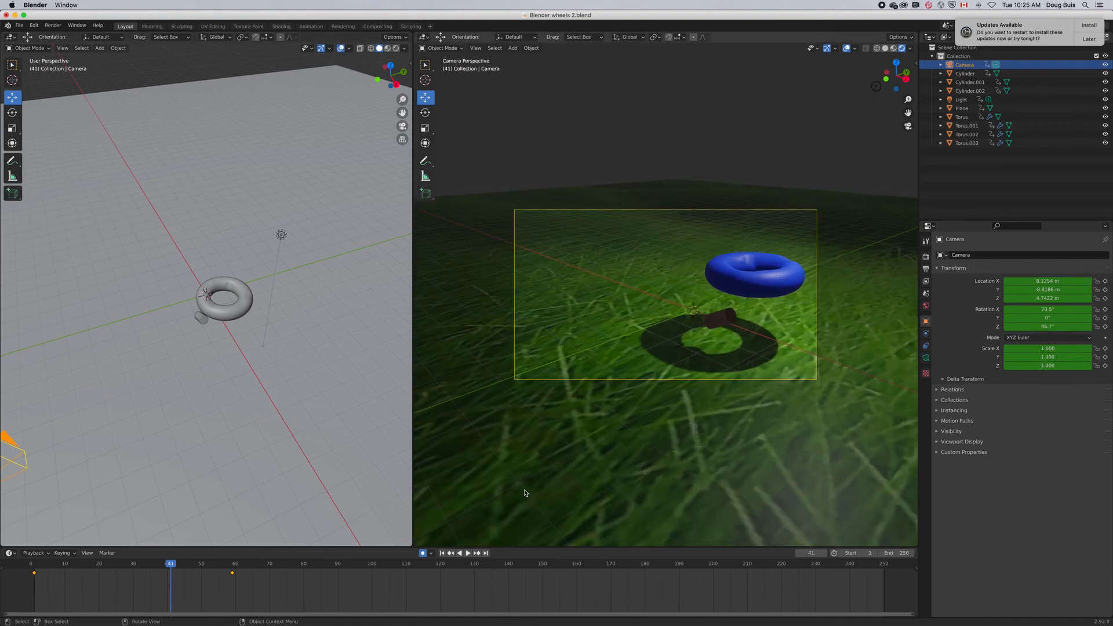
scroll(525, 493, up, 1)
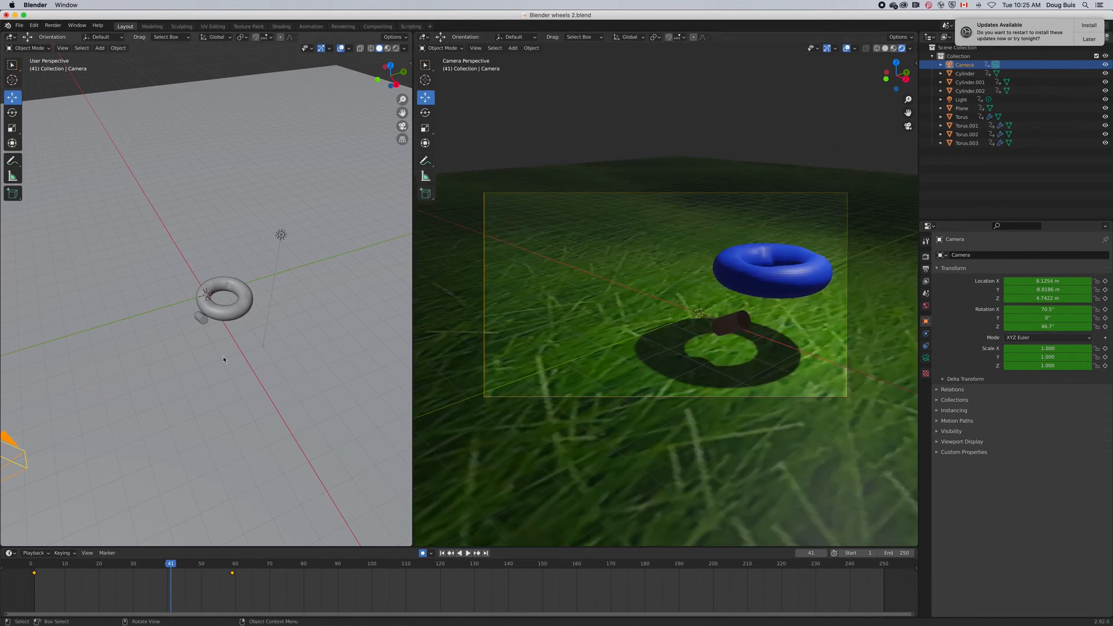
click(204, 359)
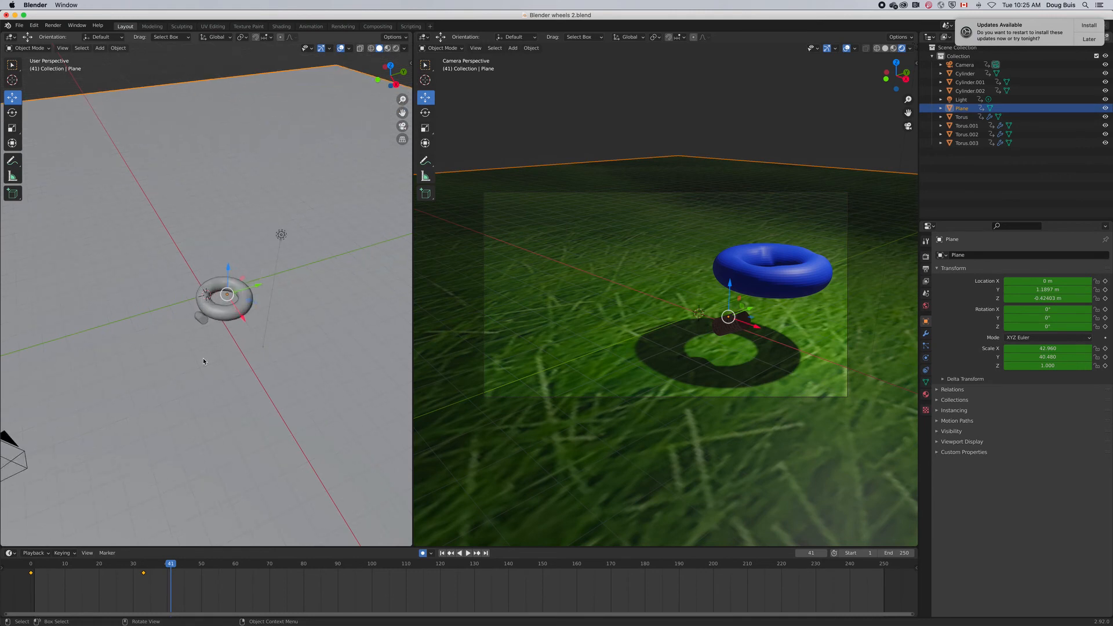
scroll(203, 362, up, 2)
scroll(203, 361, down, 4)
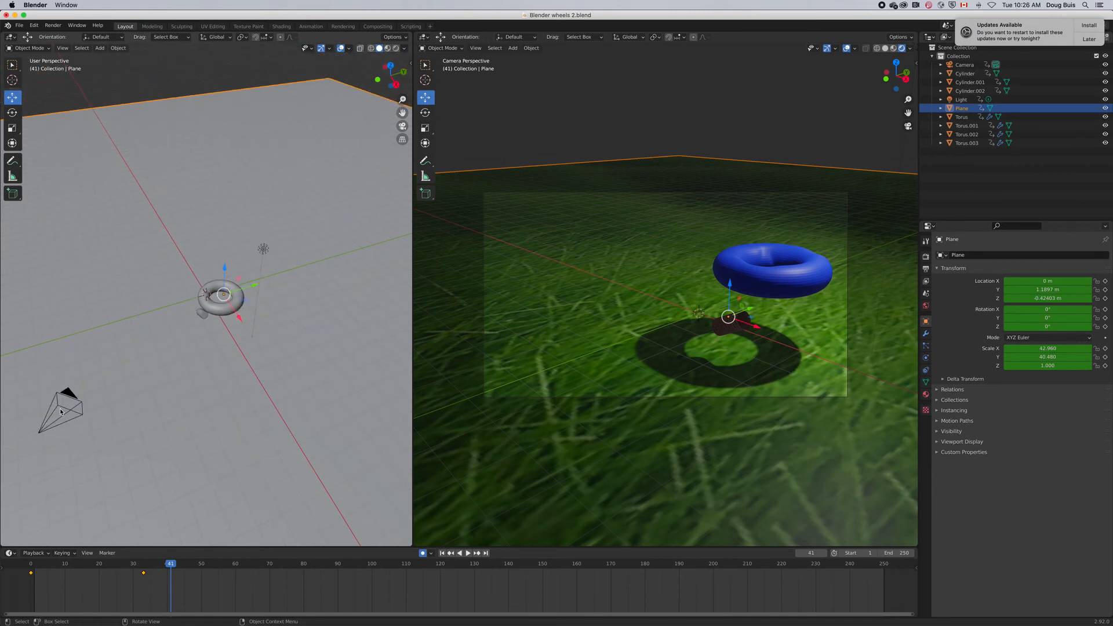
click(65, 407)
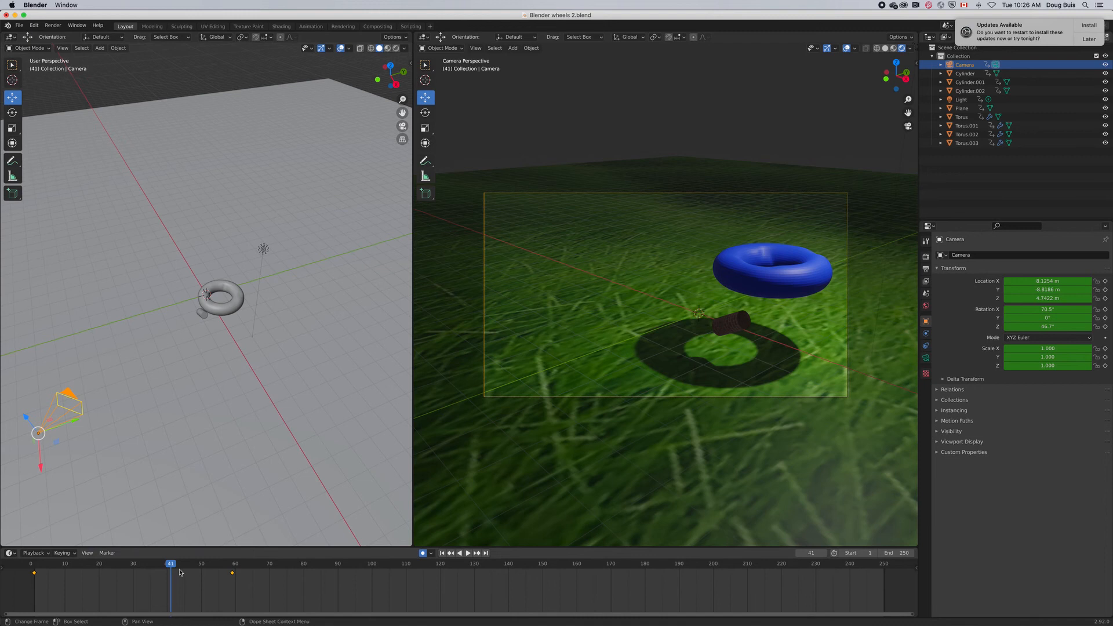
Keyframe the camera at frame 80, raised to about 34.78 m in Z and tilted to an X rotation of about 26°.
key(space)
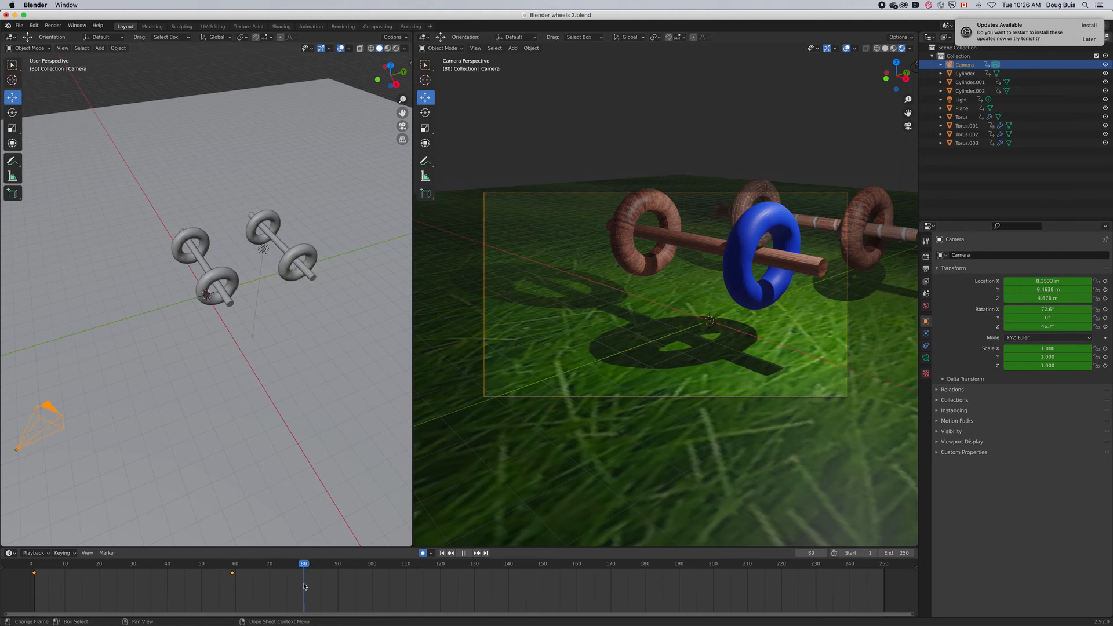
key(space)
key(Left)
key(Left)
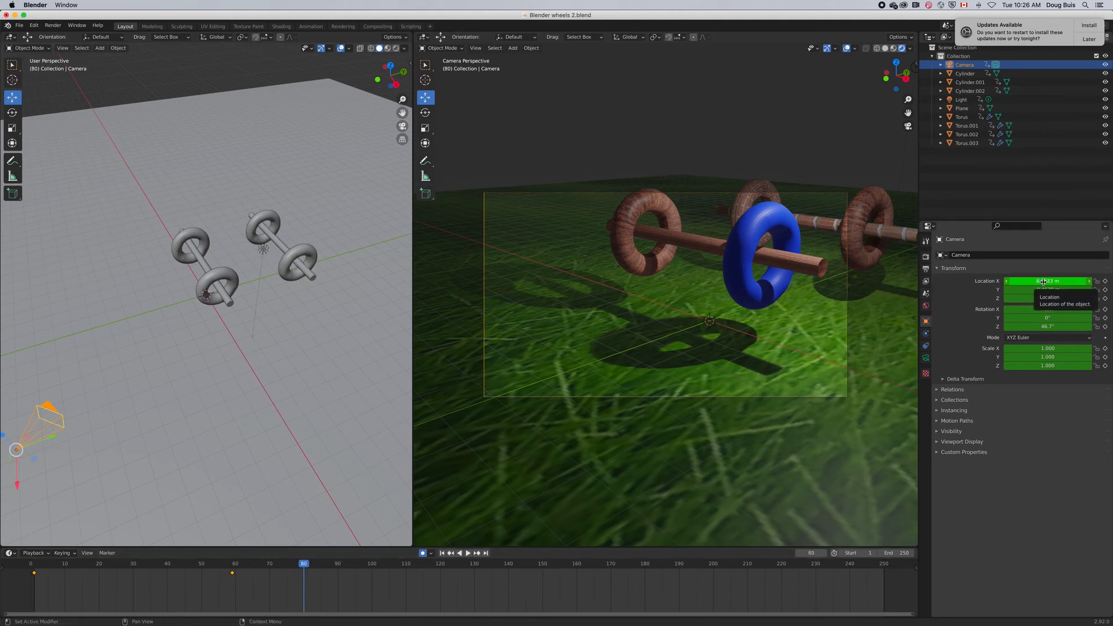
drag(1044, 282, 1030, 308)
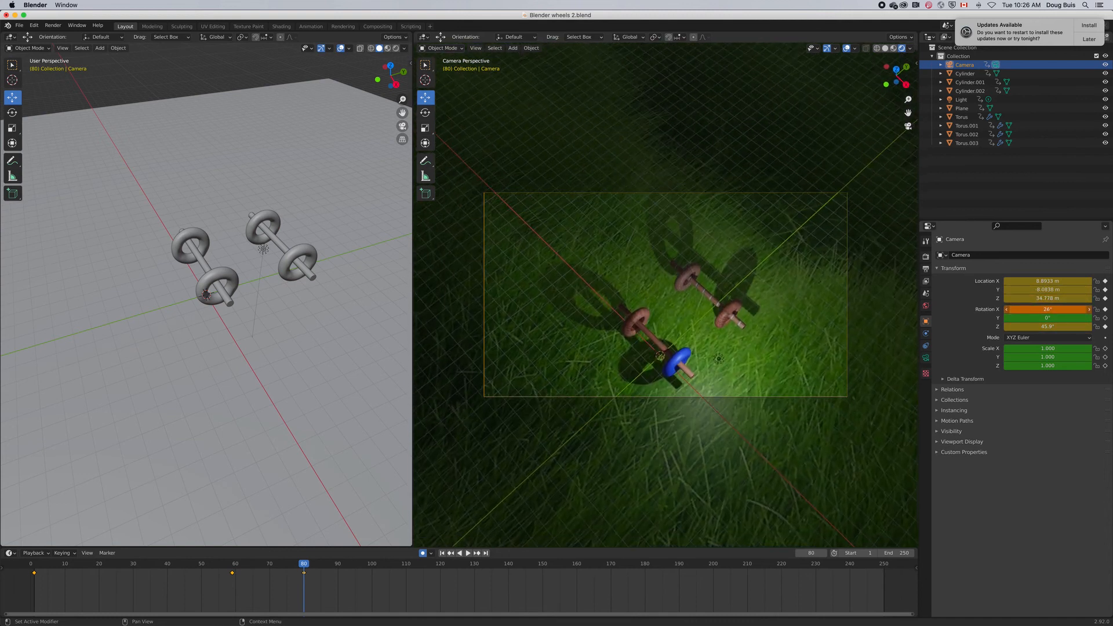
Keyframe the camera at frame 144 at about X 11.91 m, Y 7.04 m, Z 42.48 m, with rotation X 21° and Y 4.4°.
key(space)
drag(392, 573, 523, 573)
drag(1046, 281, 1060, 290)
mouse_move(1046, 298)
mouse_down()
mouse_move(1058, 298)
mouse_move(1038, 309)
mouse_up()
drag(1046, 318, 1057, 318)
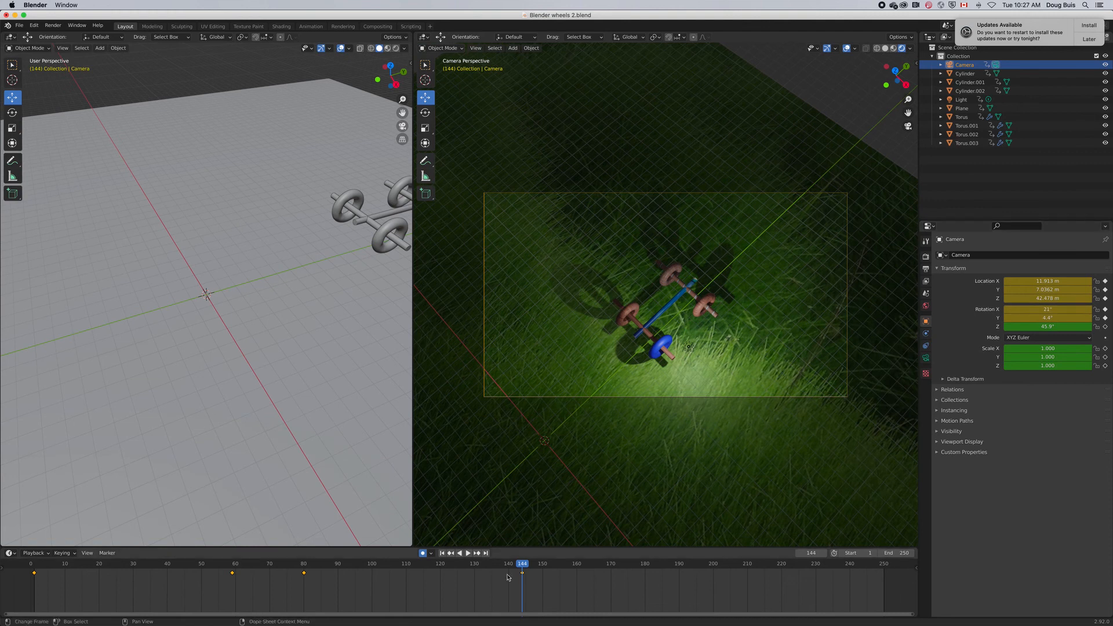
Keyframe the camera at frame 163 with location Y about 19.92 m, rotation X 16° and rotation Y 14.2°.
key(space)
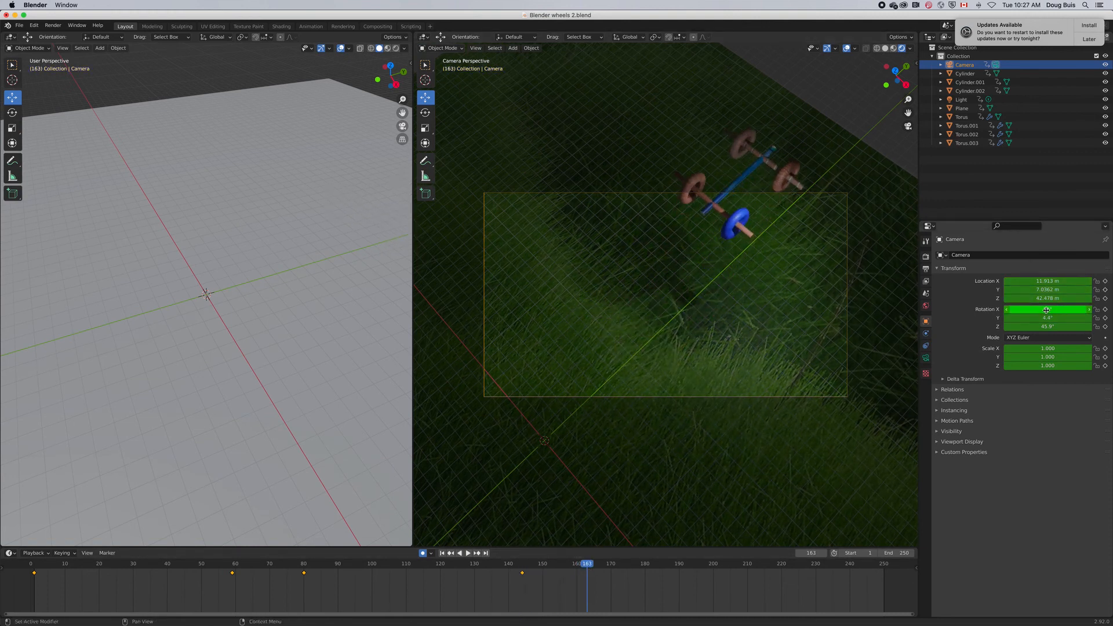
drag(1046, 309, 1067, 291)
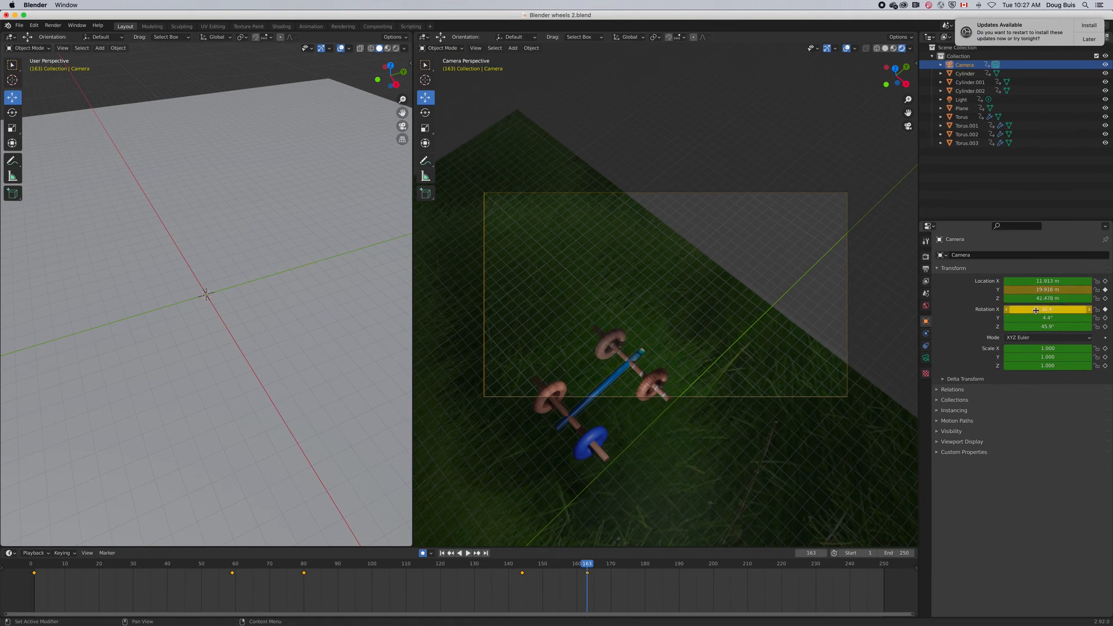
Keyframe the camera at frame 178 at about X 7.96 m and Z 43.28 m, with rotation Y 9.4°.
key(space)
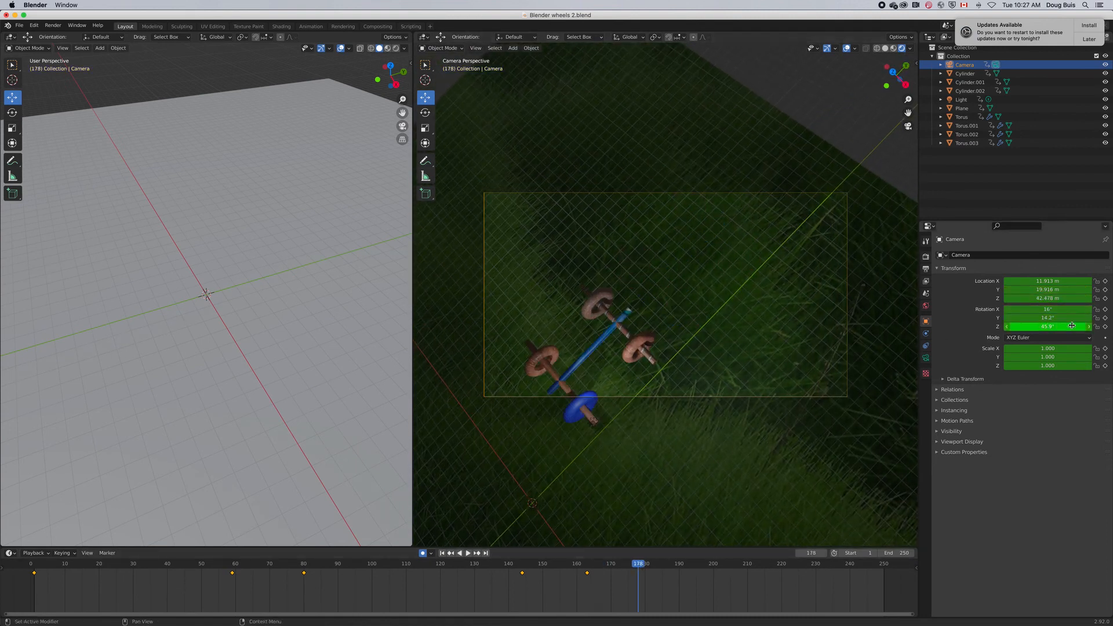
scroll(286, 407, down, 5)
middle_drag(304, 350, 225, 450)
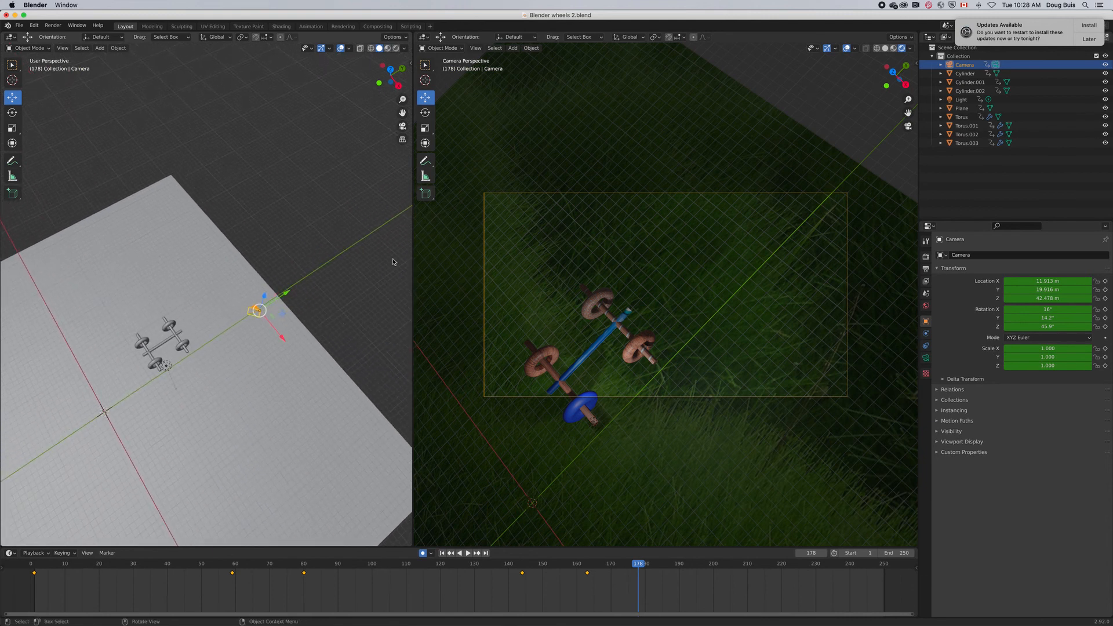
drag(283, 337, 250, 296)
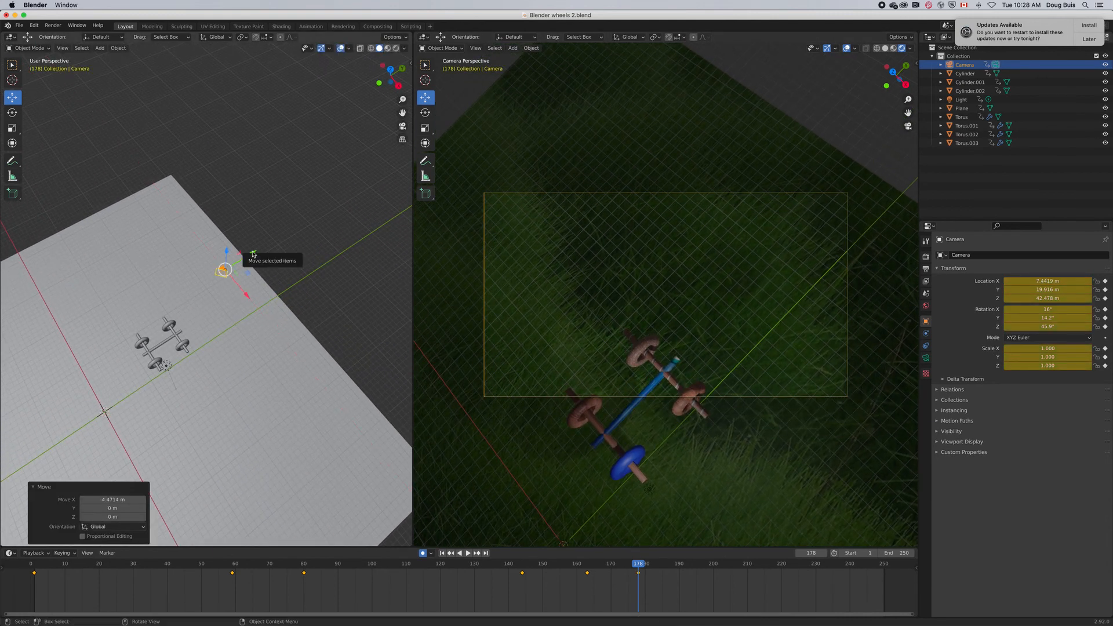
drag(1040, 318, 1070, 326)
drag(1041, 281, 1061, 299)
drag(1041, 318, 1093, 327)
Keyframe the camera at frame 184 at about X -4.72 m, Z 46.16 m, with rotation X 24.2° and rotation Z 181°.
key(Right)
key(Right)
key(Right)
key(Right)
key(Right)
key(Right)
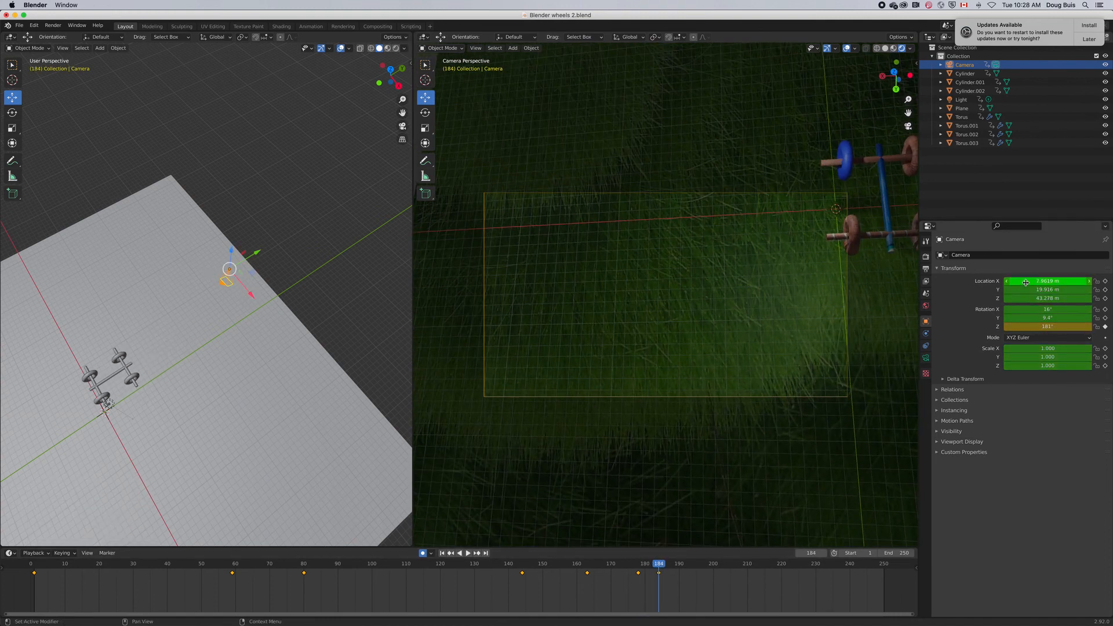
drag(1026, 281, 974, 281)
mouse_move(1050, 299)
mouse_down()
mouse_move(1067, 298)
mouse_move(1045, 318)
mouse_up()
drag(1048, 310, 1056, 310)
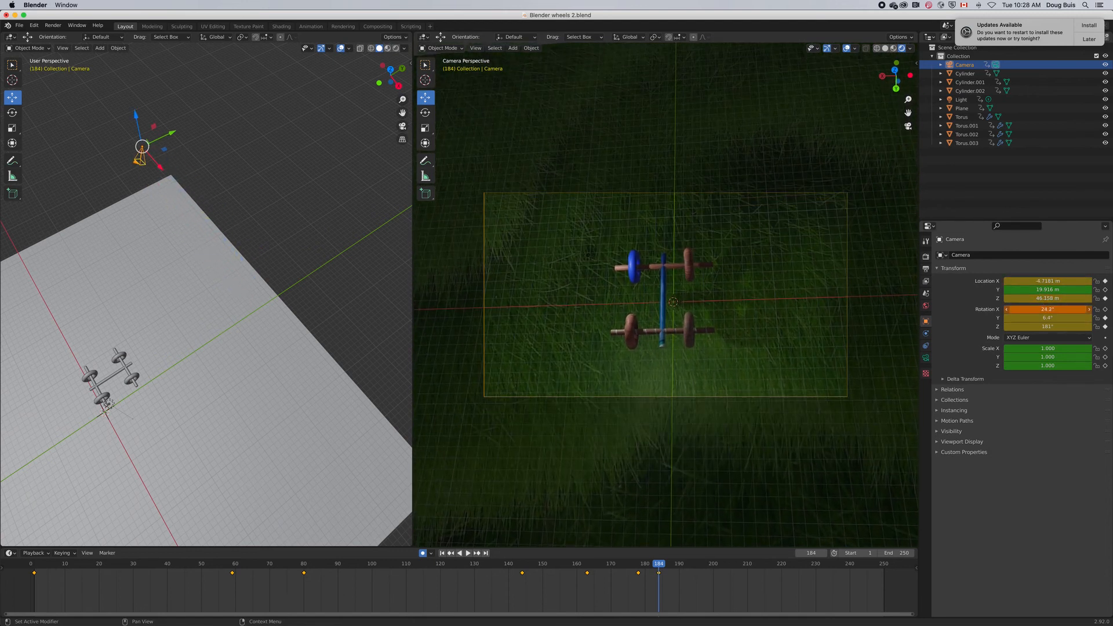
Keyframe the camera at frame 198 with rotation X 18.6° and Y 3.2°, and at frame 204 with location Y about -9.26 m.
drag(660, 565, 706, 564)
mouse_move(1046, 310)
mouse_down()
mouse_move(1027, 290)
mouse_move(1042, 318)
mouse_up()
drag(1046, 310, 1034, 310)
drag(726, 566, 727, 567)
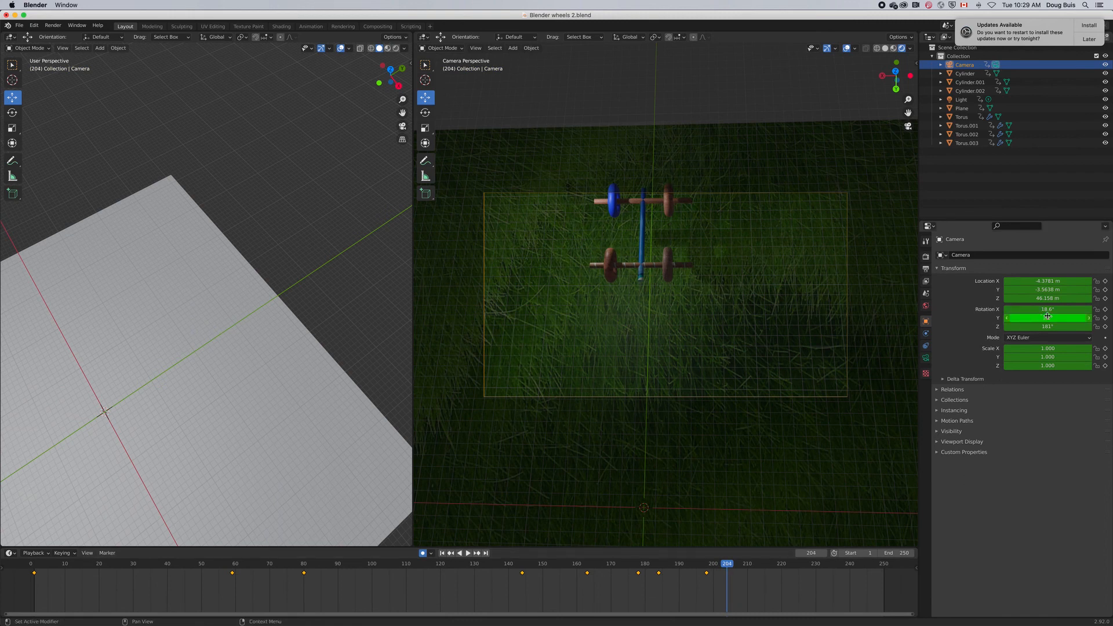
drag(1044, 289, 1035, 289)
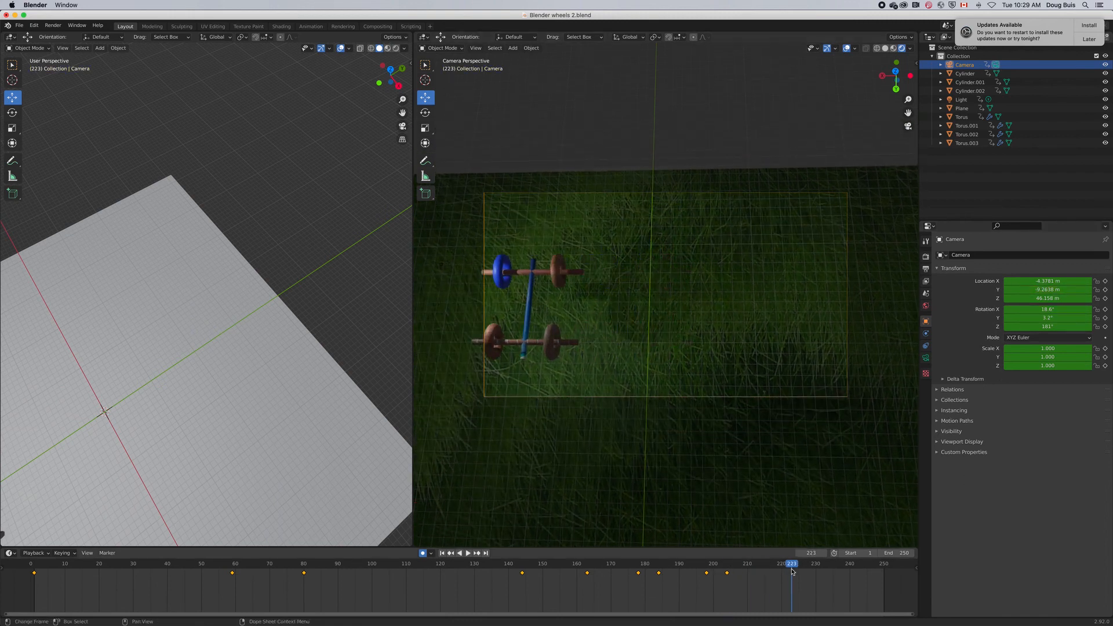
Keyframe the camera at frame 223 with rotation Z about 268°, and at frame 235 at about X 7.62 m, Z 47.9 m, rotation Z 360°.
drag(1047, 326, 1067, 326)
drag(1050, 289, 1067, 326)
drag(1048, 298, 1071, 281)
Keyframe the camera at frame 256 at about X 8.20 m, Y -19.72 m, Z 30.32 m, with rotation X 26.6° and rotation Z 357°.
drag(889, 565, 904, 564)
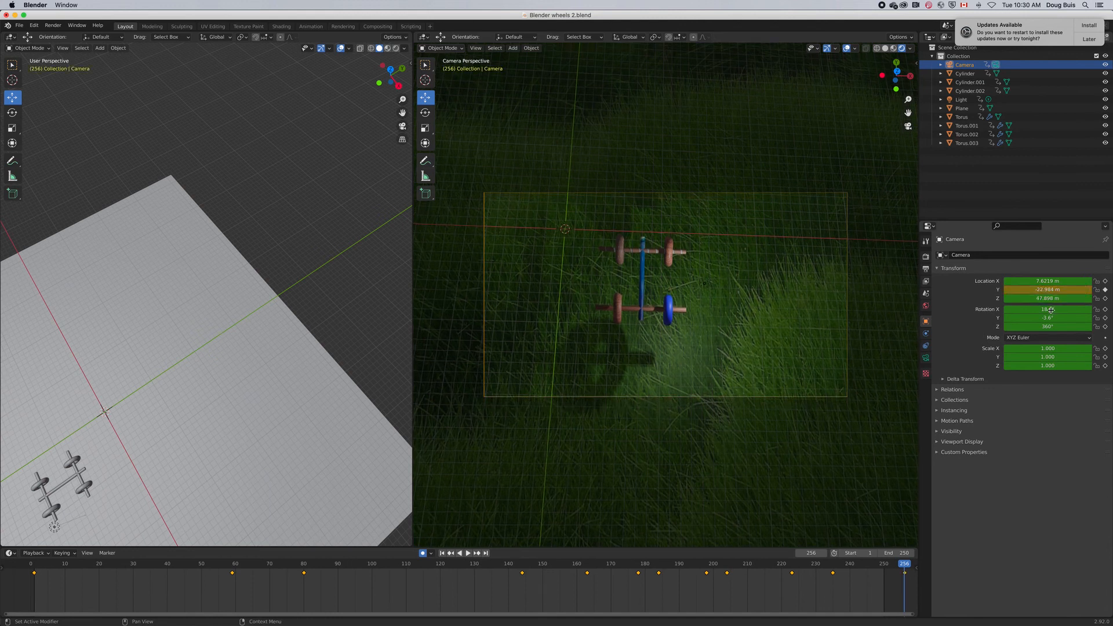
mouse_move(1042, 327)
mouse_down()
mouse_move(1026, 298)
mouse_move(1055, 309)
mouse_up()
drag(1047, 281, 1047, 282)
drag(1048, 290, 1045, 327)
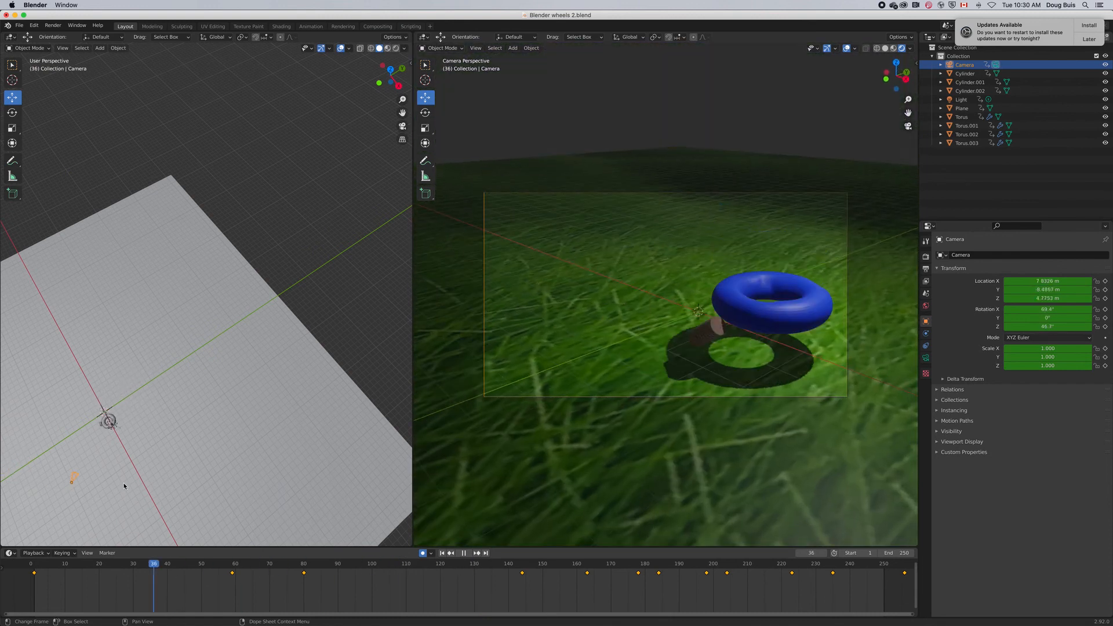
Replay the animation from the start, and keyframe the camera at frame 70 with a lower X rotation to recentre the vehicle.
key(space)
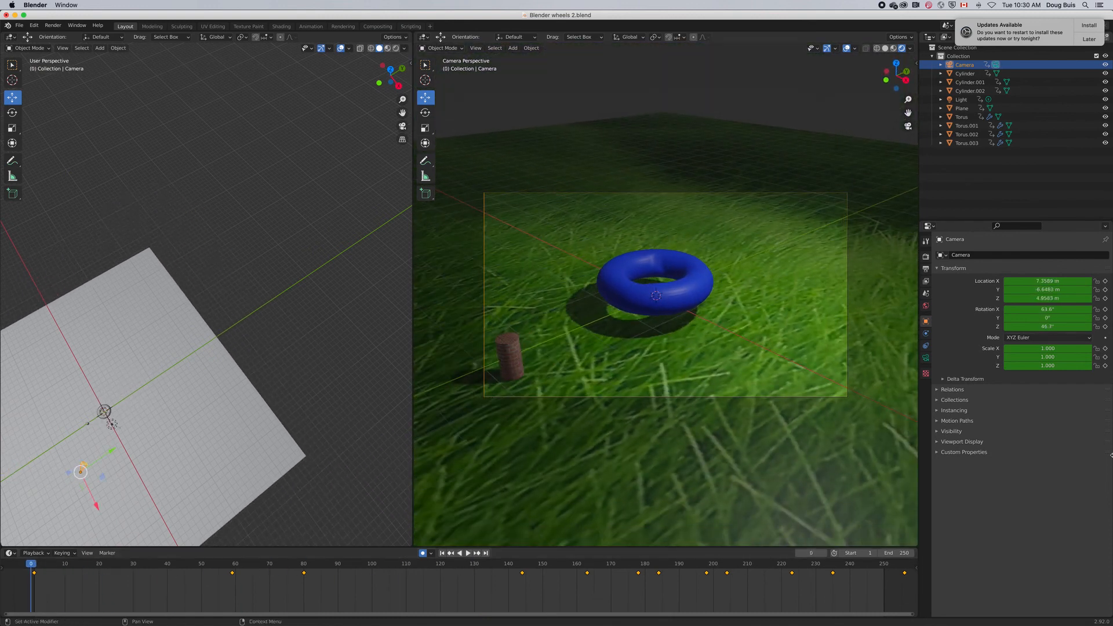
key(space)
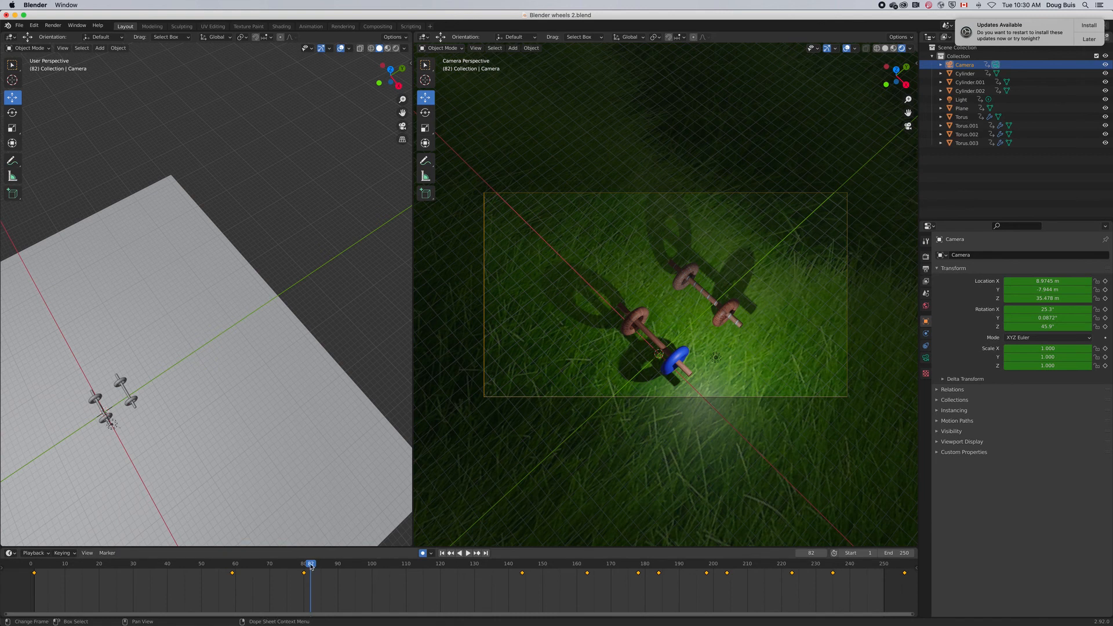
drag(303, 567, 271, 570)
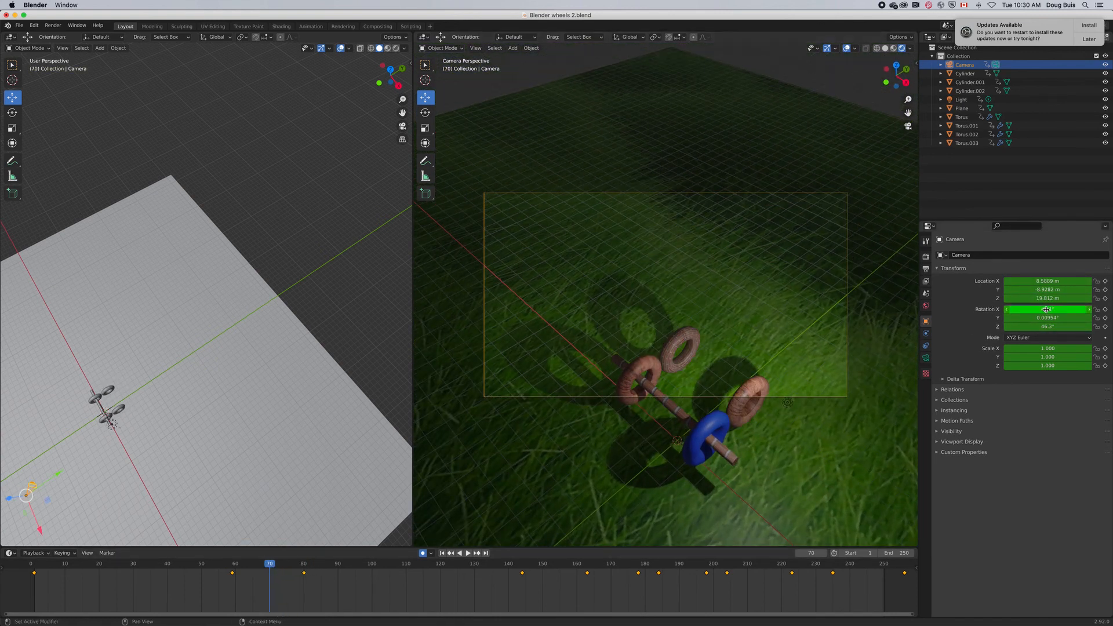
drag(1048, 317, 1012, 309)
Rekey the camera at frame 163 with rotation Y 2.6° and rotation Z about 91°, and adjust its height.
drag(272, 571, 585, 617)
drag(1045, 318, 1084, 327)
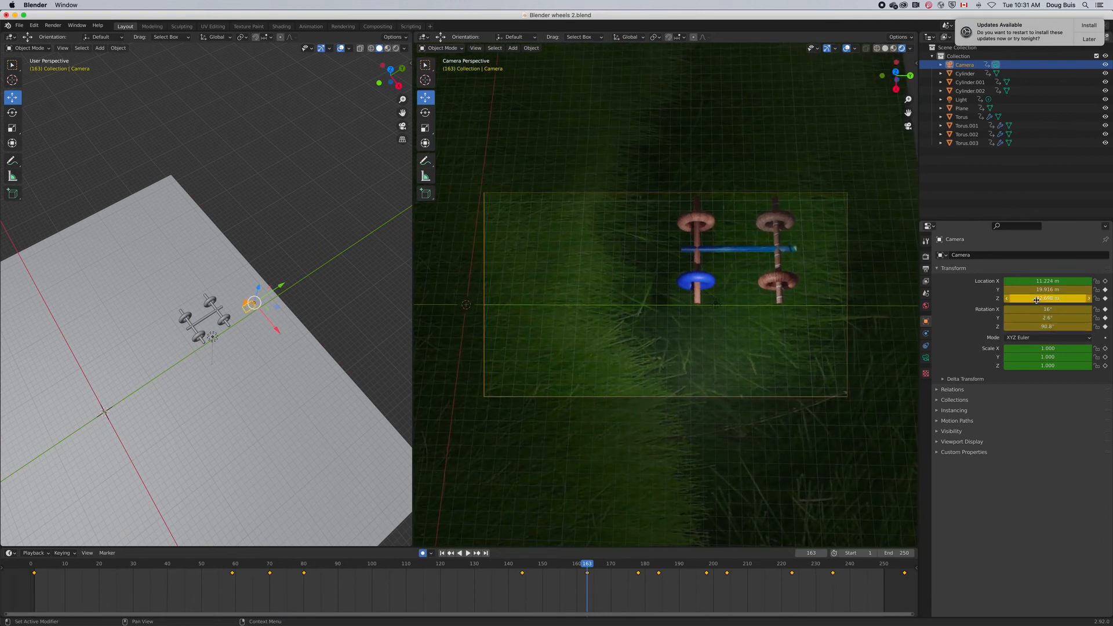
drag(1037, 299, 1073, 290)
Keyframe the camera's X and Y rotation at frame 181, with rotation Y about 8.8°, to bring the vehicle into frame.
drag(588, 564, 649, 588)
drag(1048, 317, 1055, 318)
drag(1050, 310, 1059, 310)
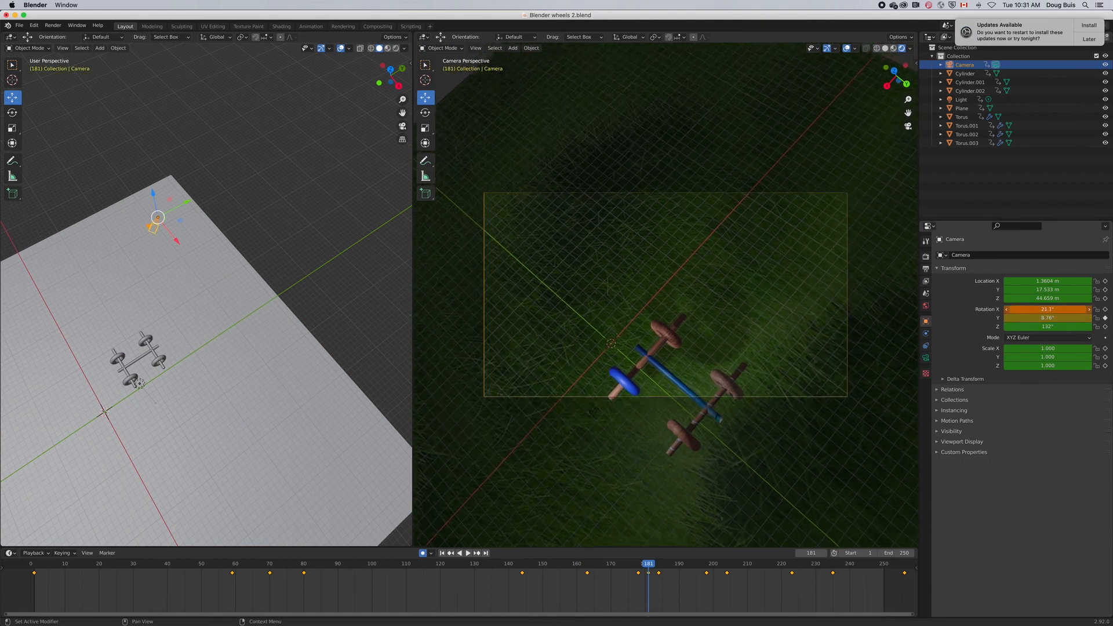
Delete the camera keyframe at frame 184.
drag(649, 567, 661, 567)
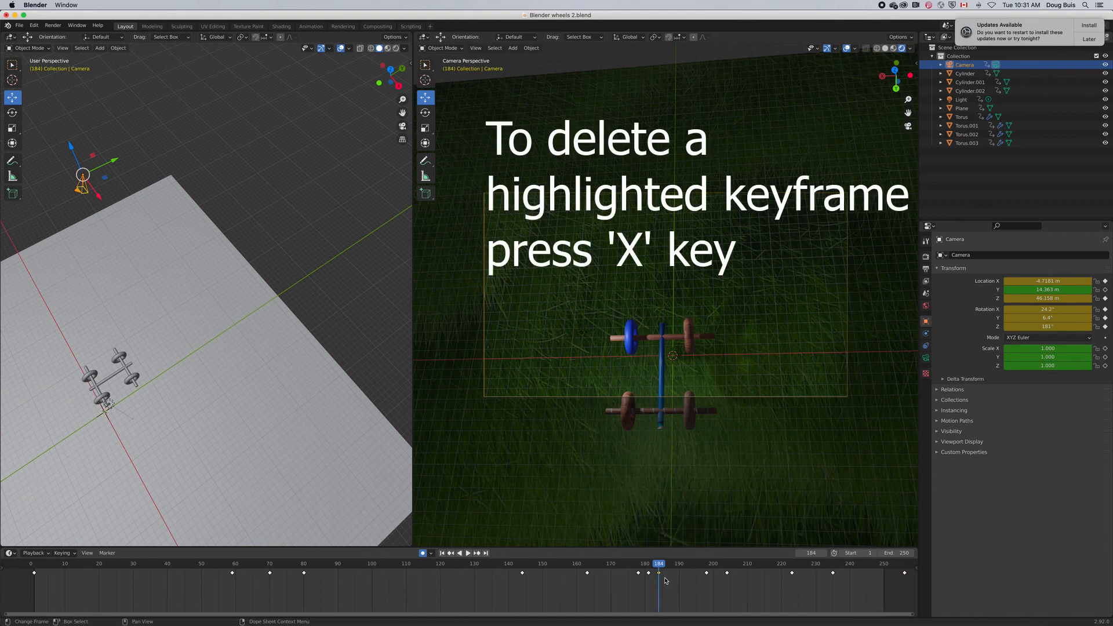
key(x)
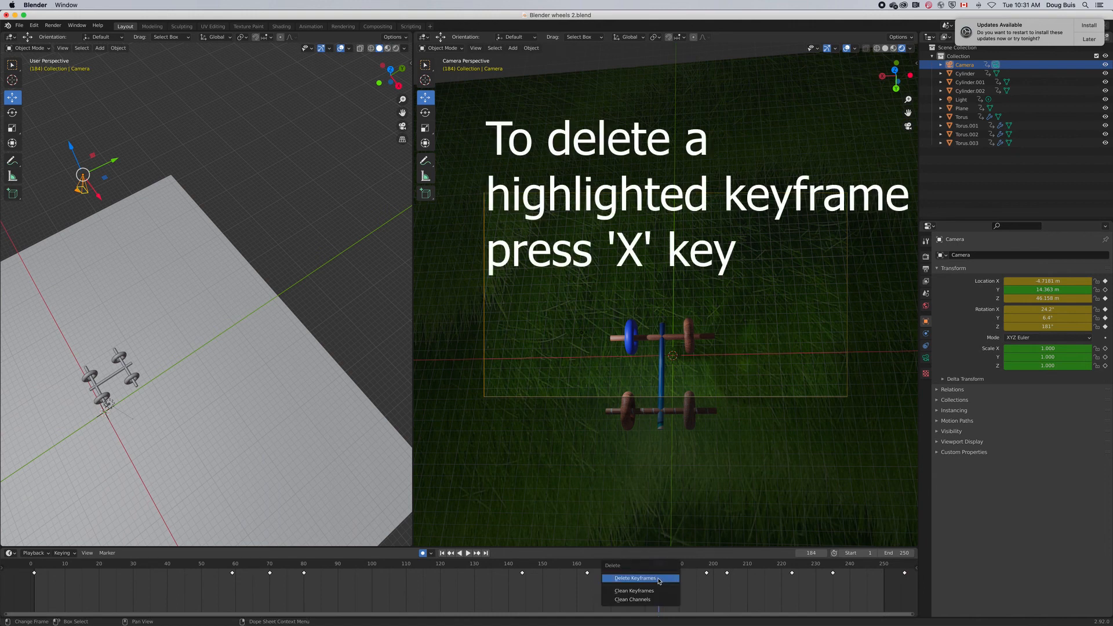
click(660, 581)
Play forward and keyframe the camera at frame 192 with location Y about -1.11 m, Z about 45.1 m and rotation X about -0.4°.
key(space)
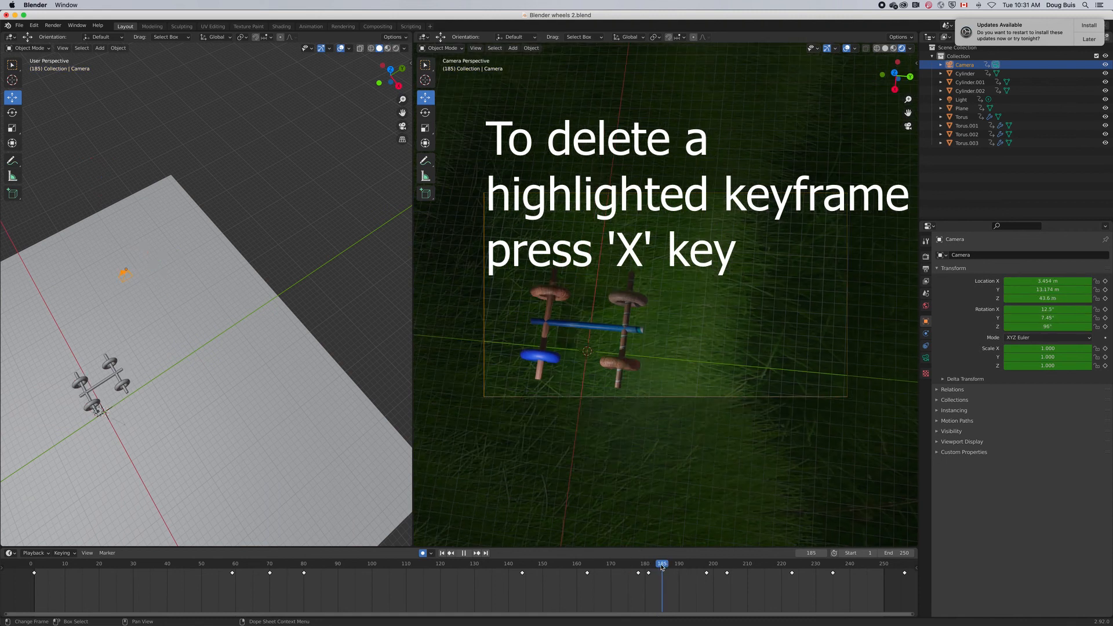
key(space)
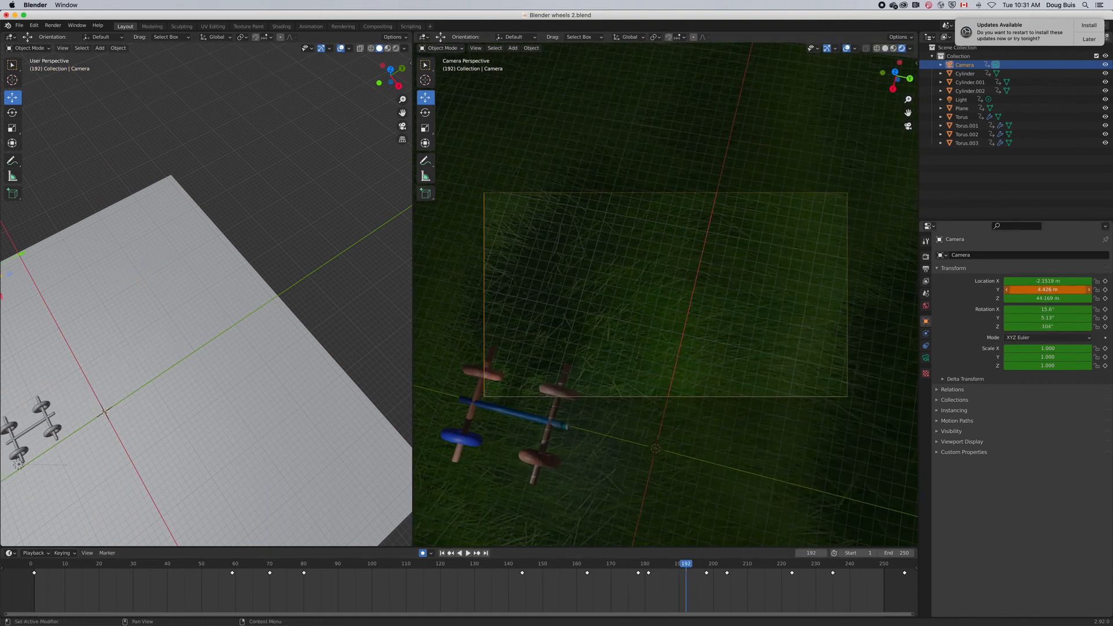
drag(1048, 290, 1032, 309)
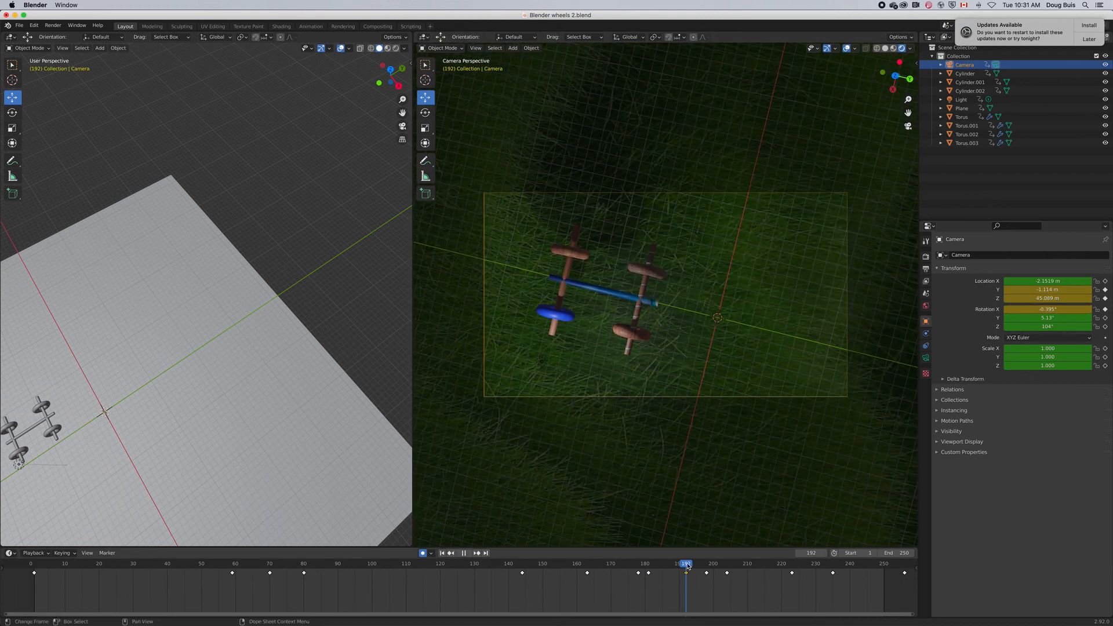
Keyframe the camera's X and Y rotation at frame 197, and replace the keyframe at frame 198 with new X and Y rotation keys.
drag(686, 564, 703, 564)
mouse_move(1041, 318)
mouse_down()
mouse_move(1064, 318)
mouse_move(1031, 309)
mouse_up()
drag(704, 565, 708, 574)
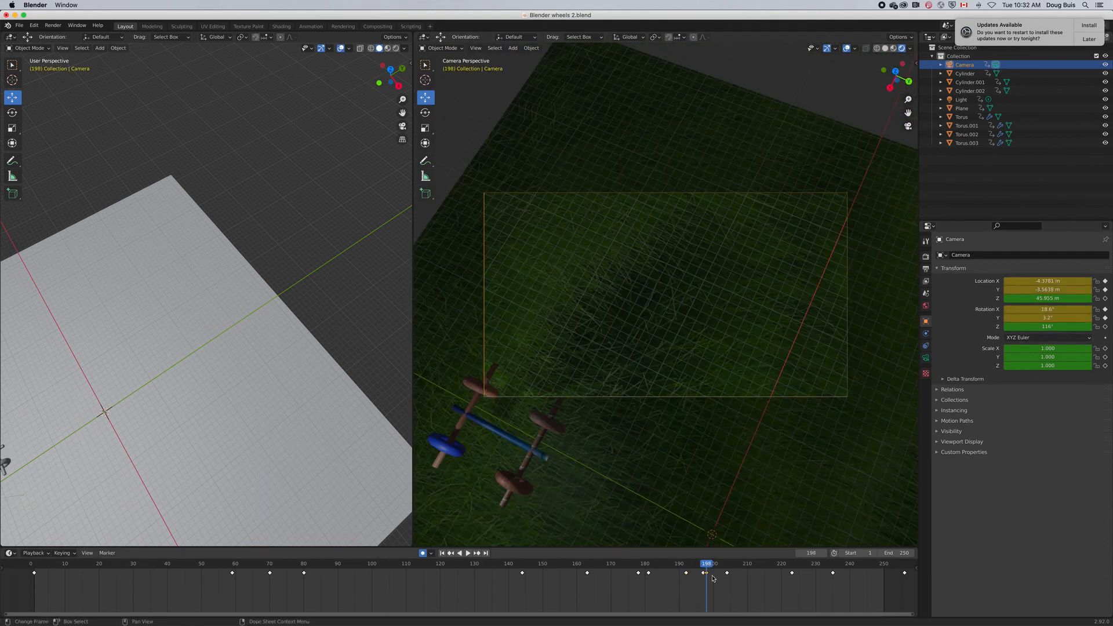
click(686, 587)
mouse_move(1049, 310)
mouse_down()
mouse_move(1070, 310)
mouse_move(1038, 318)
mouse_up()
Delete the camera keyframe at frame 197, and keyframe the camera's X and Y rotation at frame 195.
drag(706, 565, 702, 567)
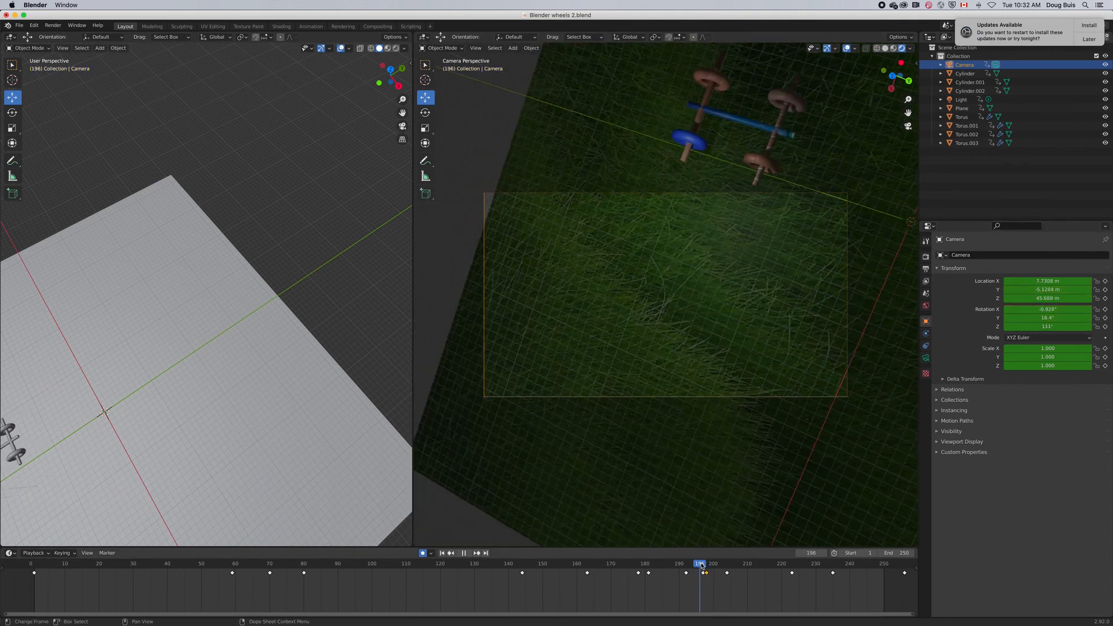
click(675, 587)
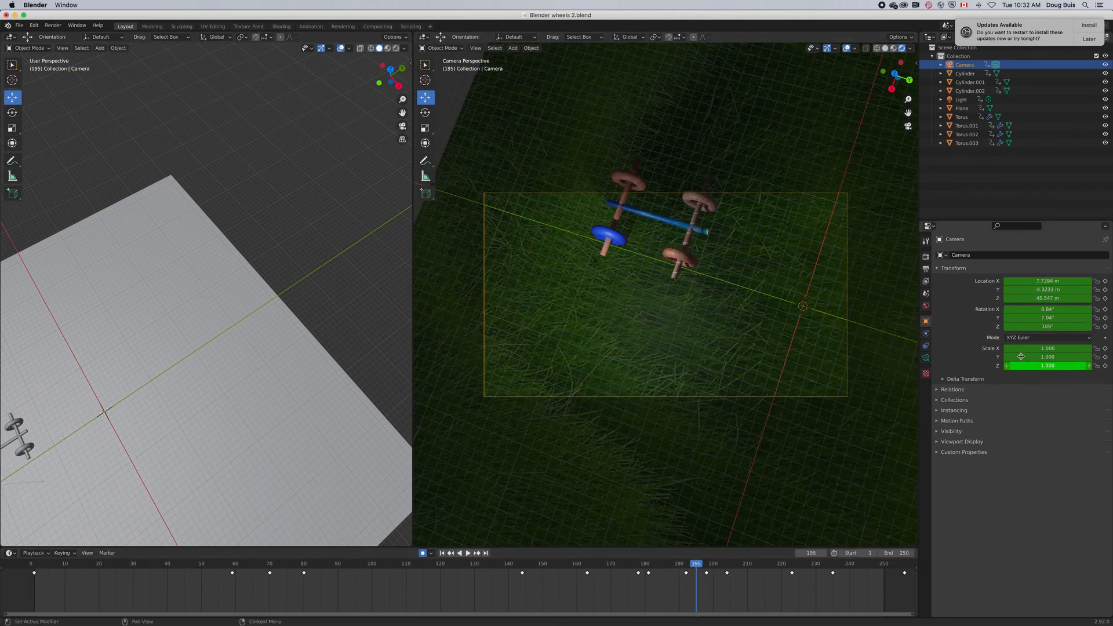
drag(1046, 318, 1063, 309)
Keyframe the camera at frame 212 with location Y about -14 m and rotation X about 6.9°, and rekey its X and Y rotation at frame 223.
key(space)
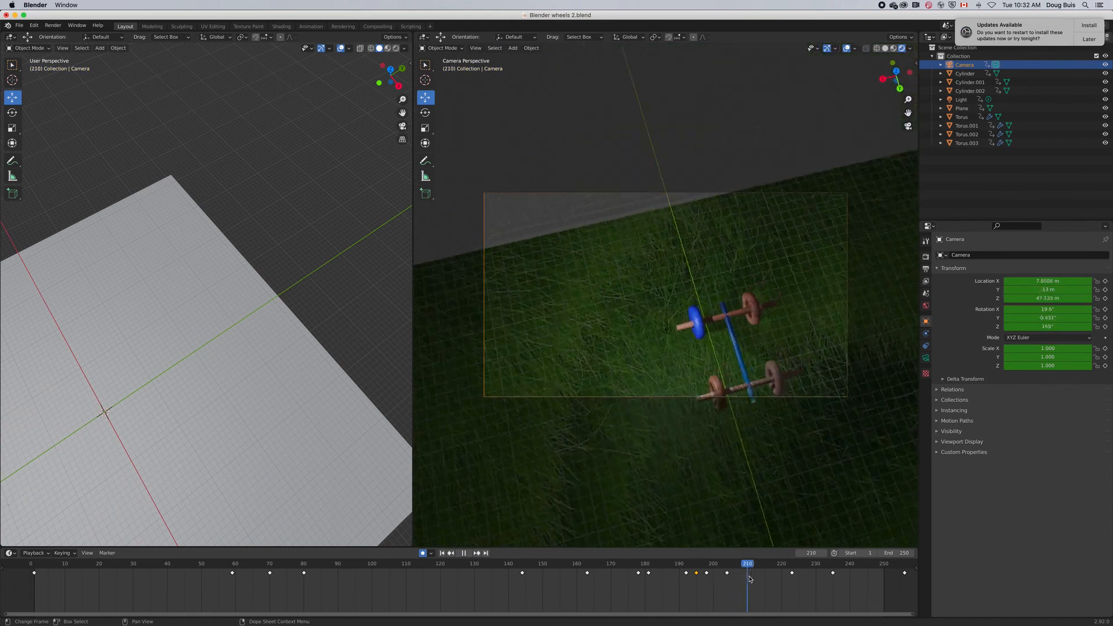
key(space)
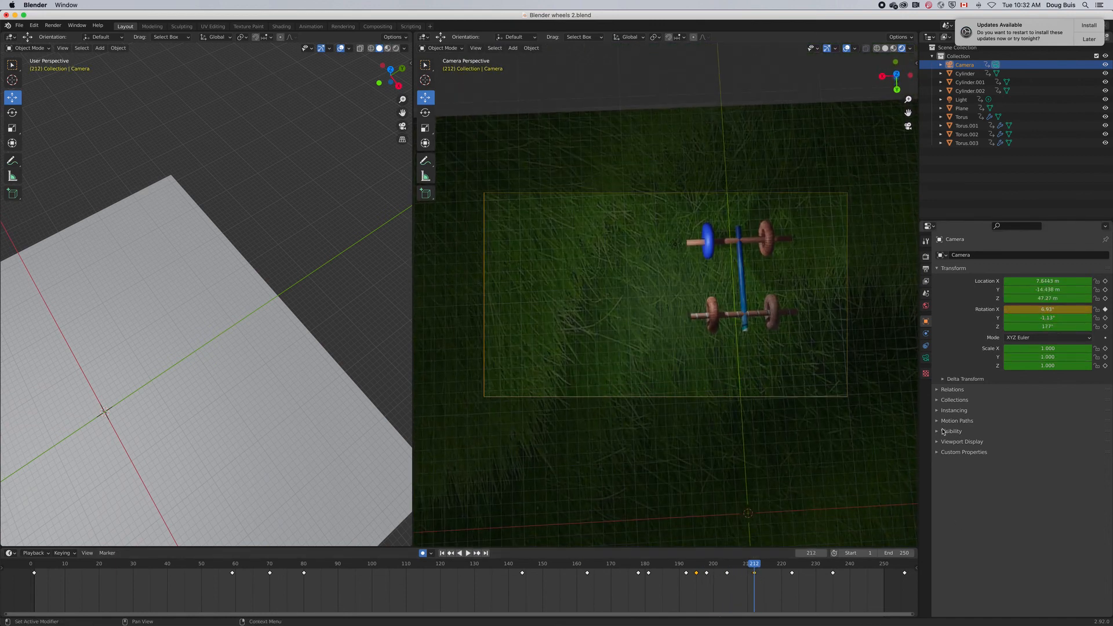
drag(1044, 318, 1026, 281)
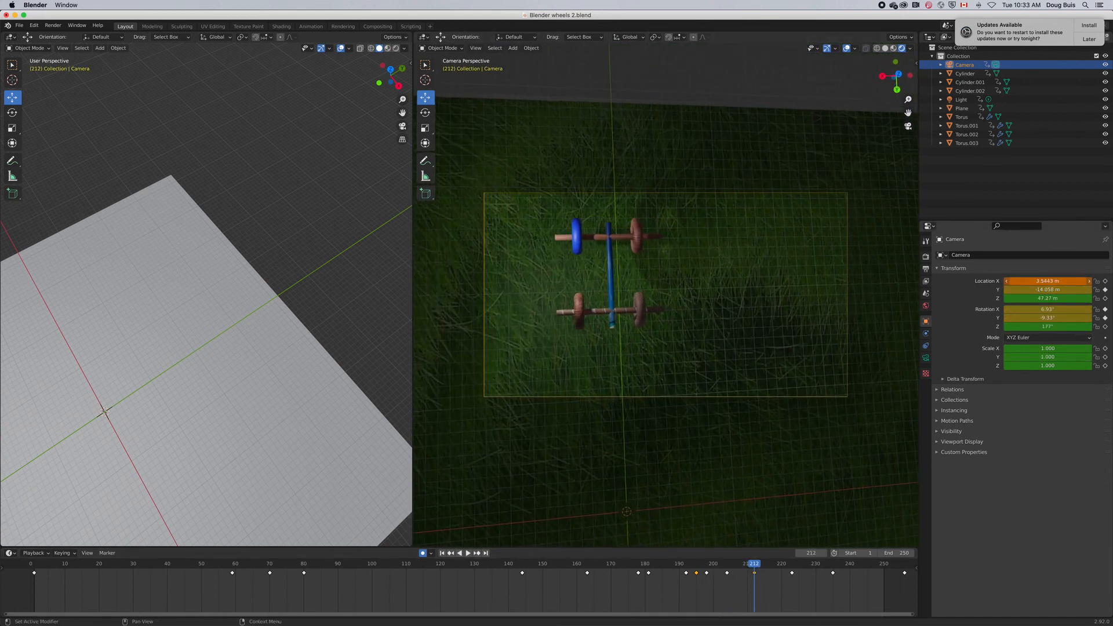
drag(755, 565, 792, 565)
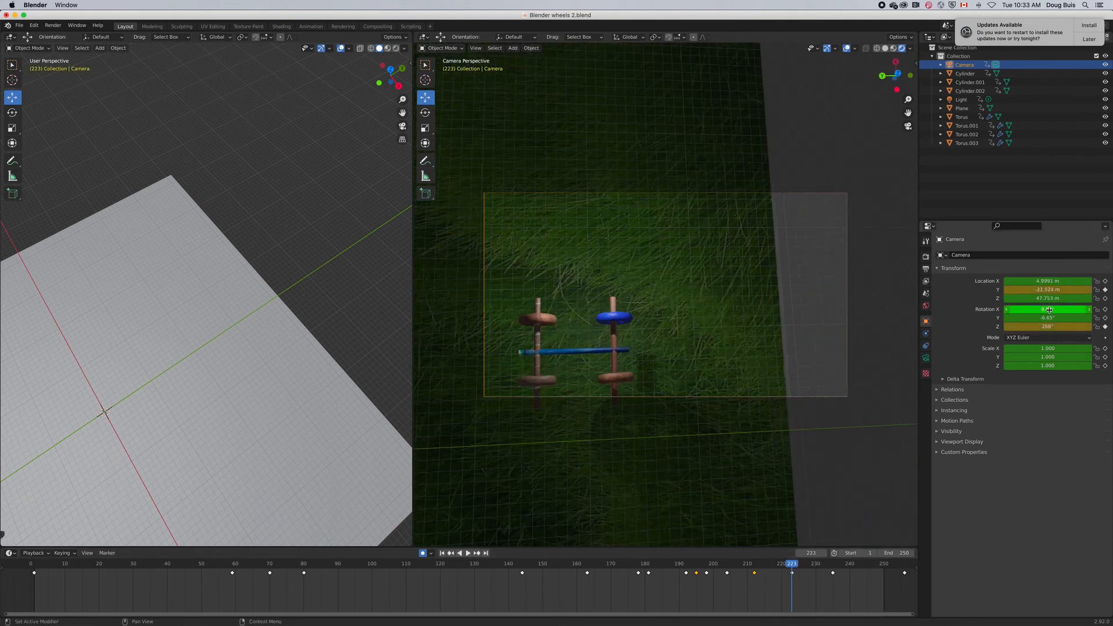
drag(1049, 310, 1060, 317)
Delete the camera keyframe at frame 235, and keyframe the camera's X and Y rotation at frame 243, with Y about 4.95°.
drag(793, 567, 861, 568)
right_click(835, 568)
click(840, 570)
drag(1048, 318, 1055, 318)
drag(1048, 310, 1072, 310)
drag(861, 569, 904, 574)
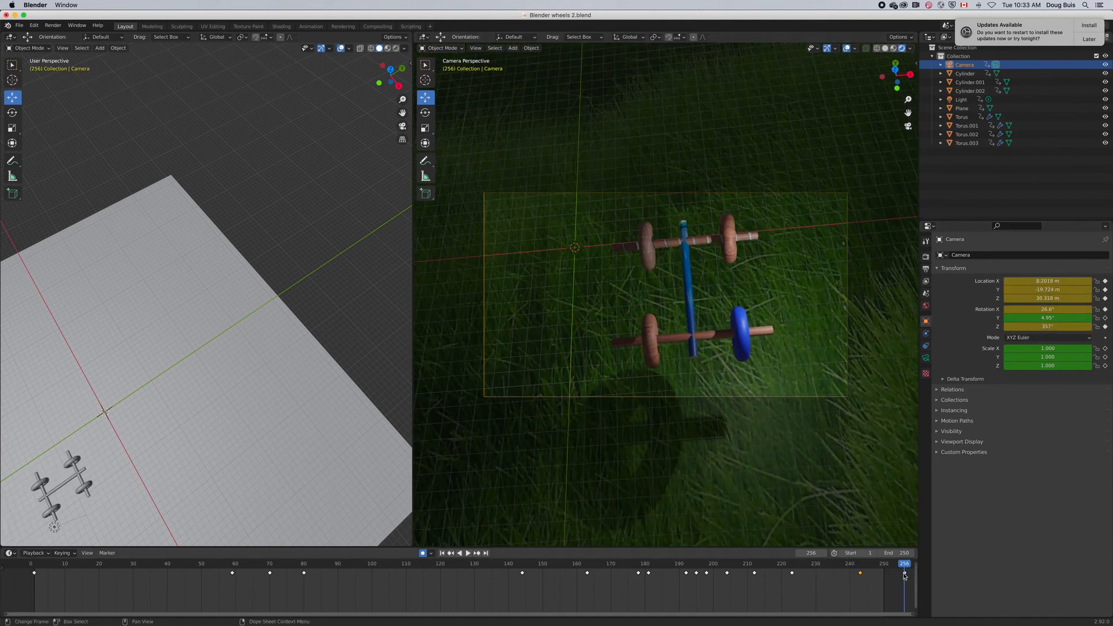
Render the full animation and close the render window once it finishes.
click(53, 26)
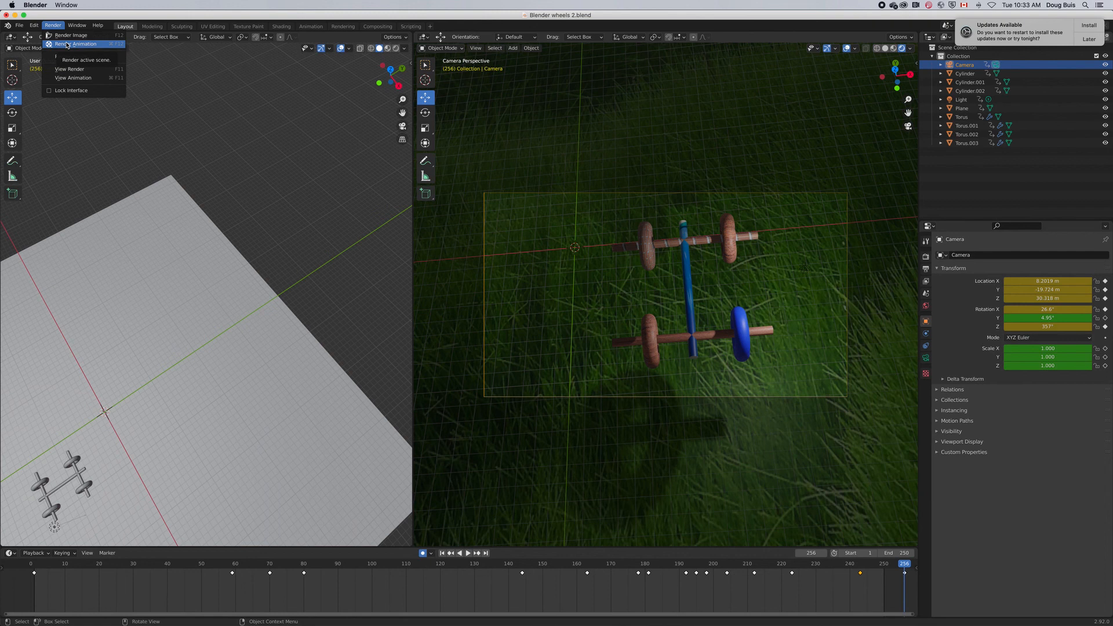
click(67, 44)
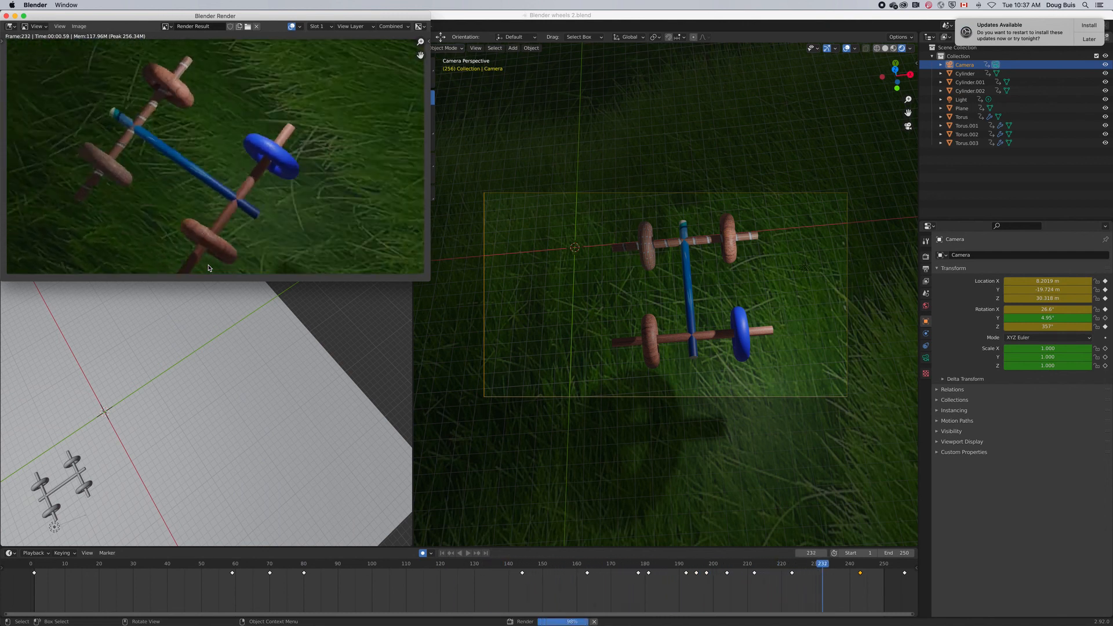
click(6, 16)
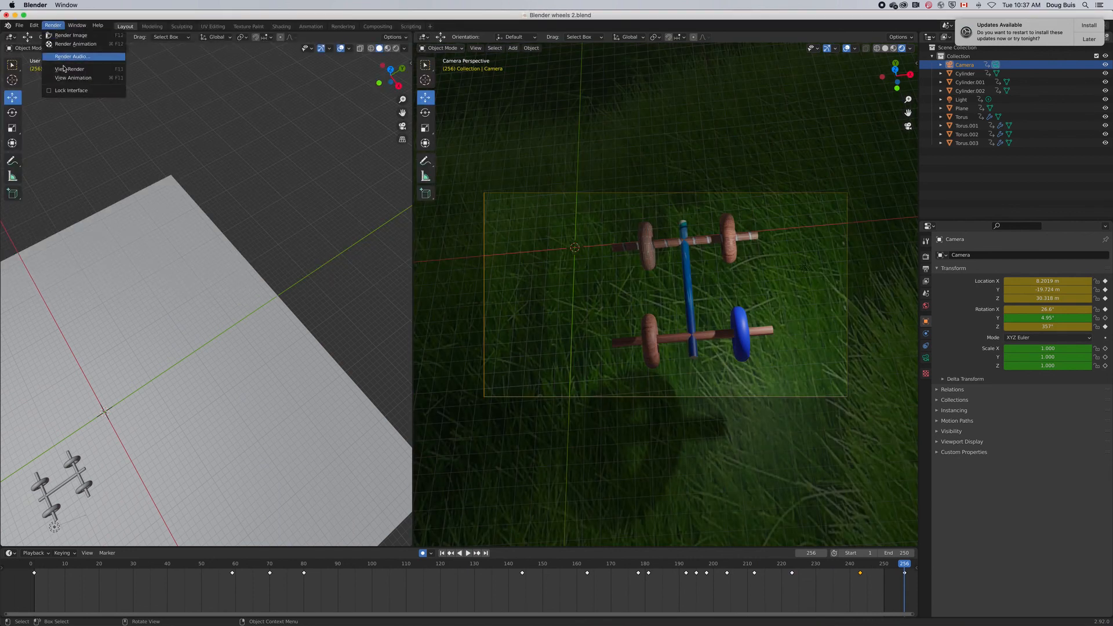
Play back the rendered animation in the animation player, moving the player window so the picture is fully visible.
click(67, 78)
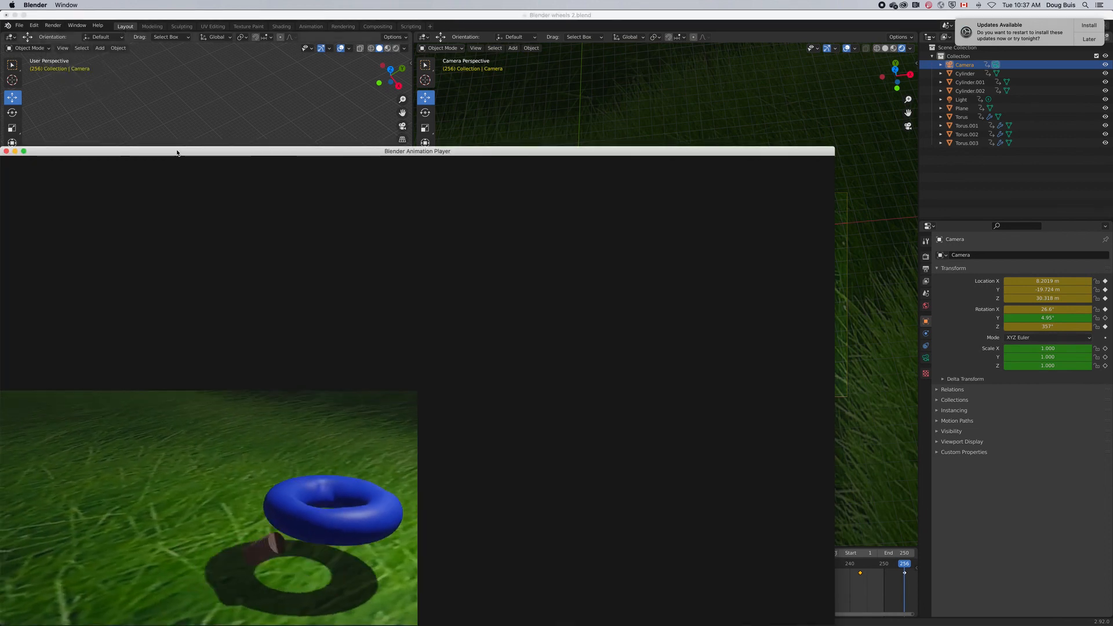
drag(176, 150, 311, 36)
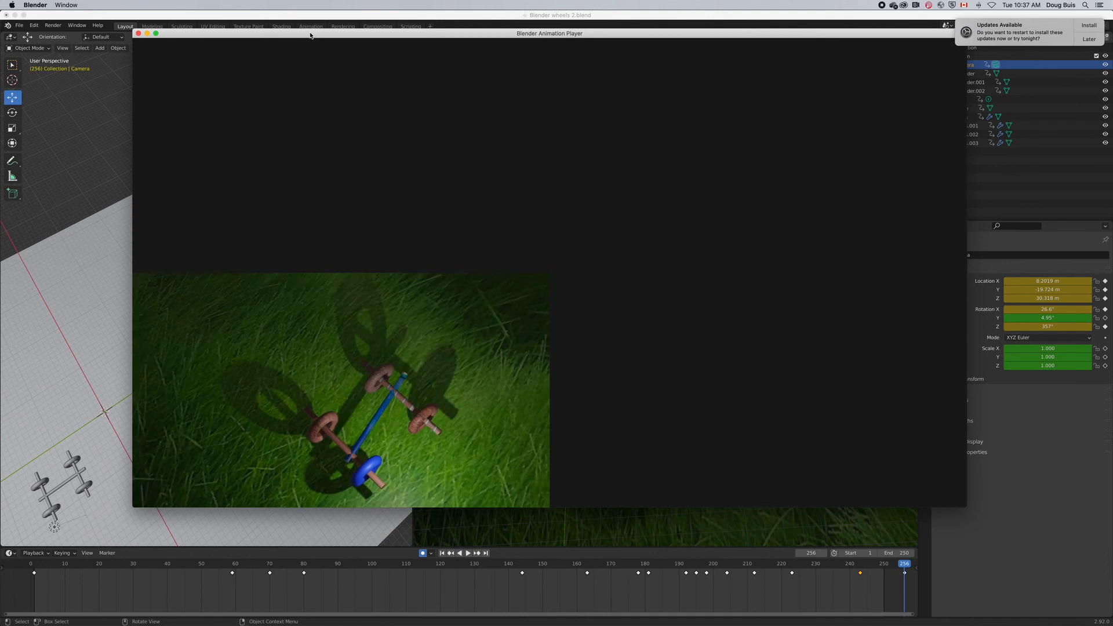